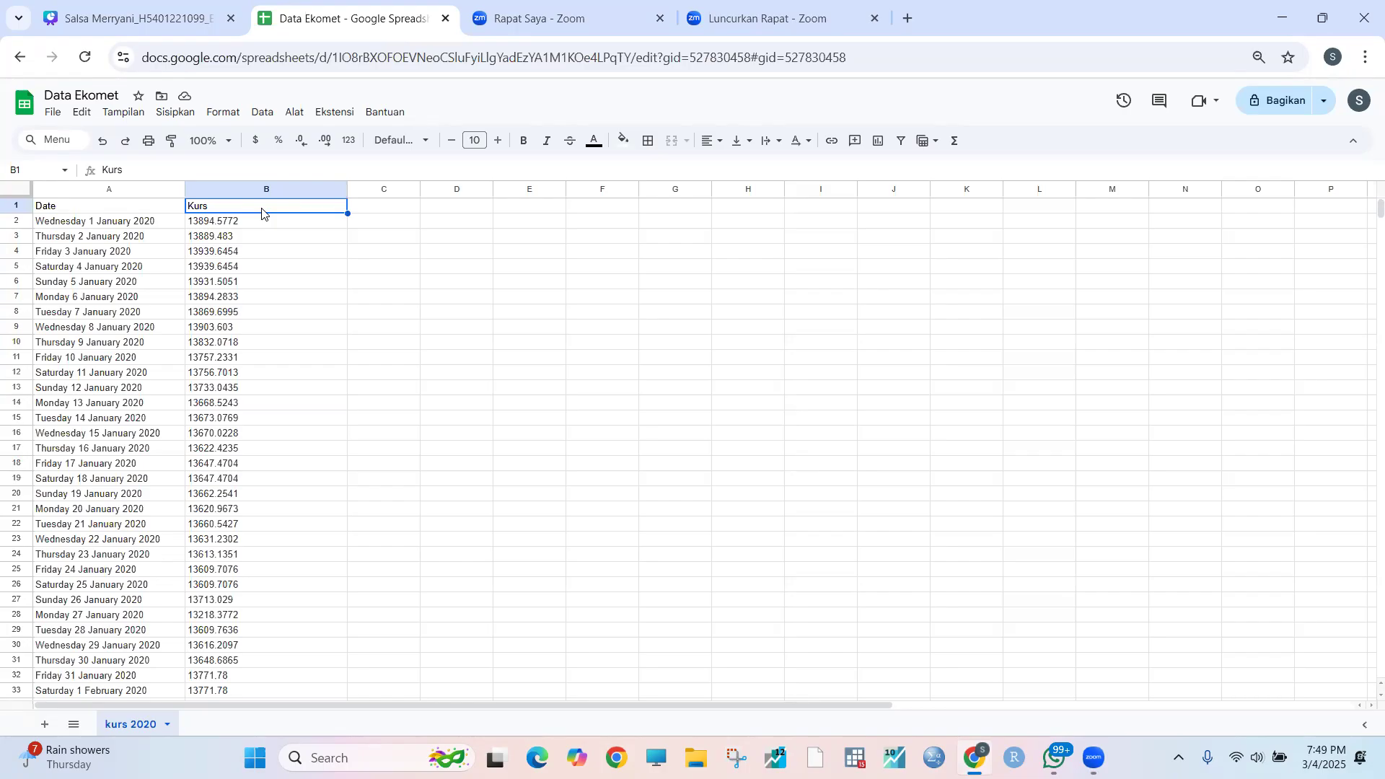
Copy the Kurs column from its header down to the 31 December 2020 value, B1:B367.
scroll(302, 438, "down", 20)
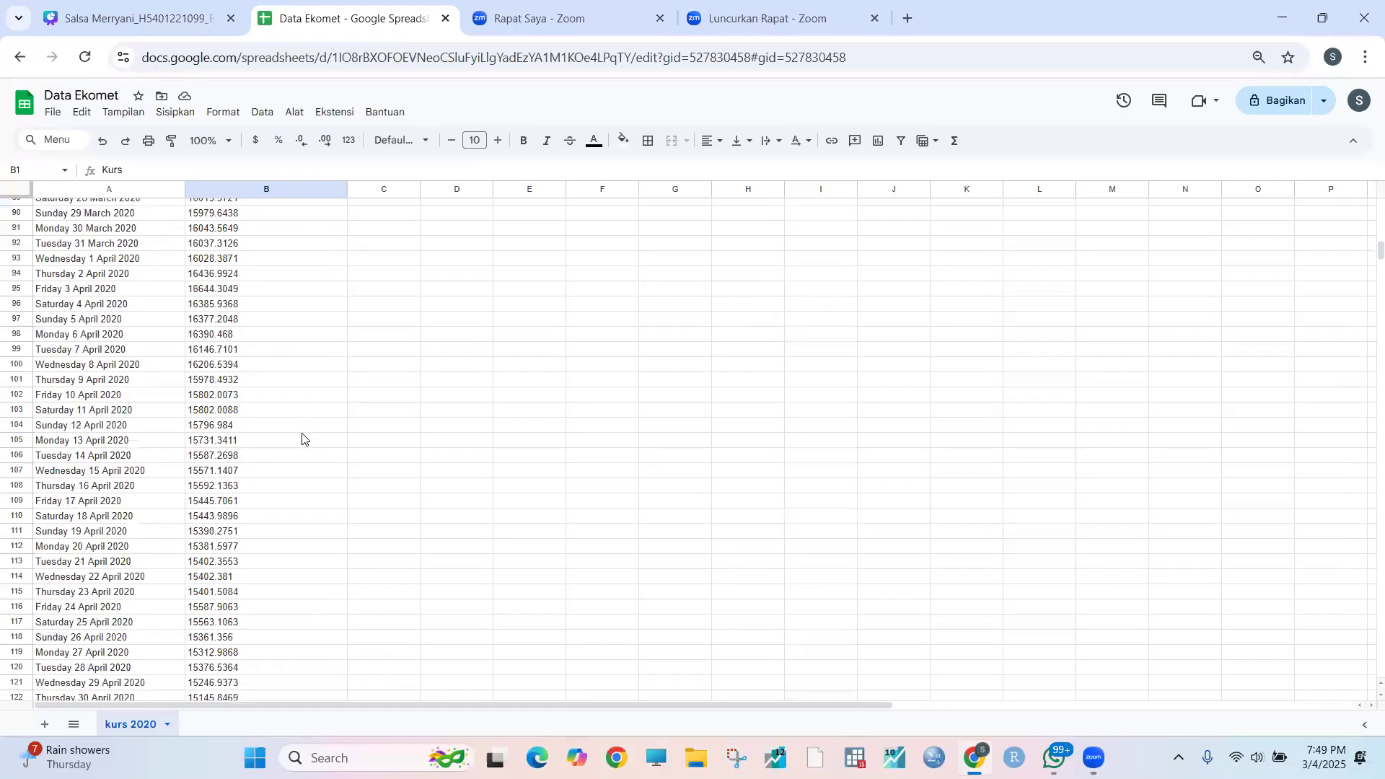
scroll(302, 438, "down", 20)
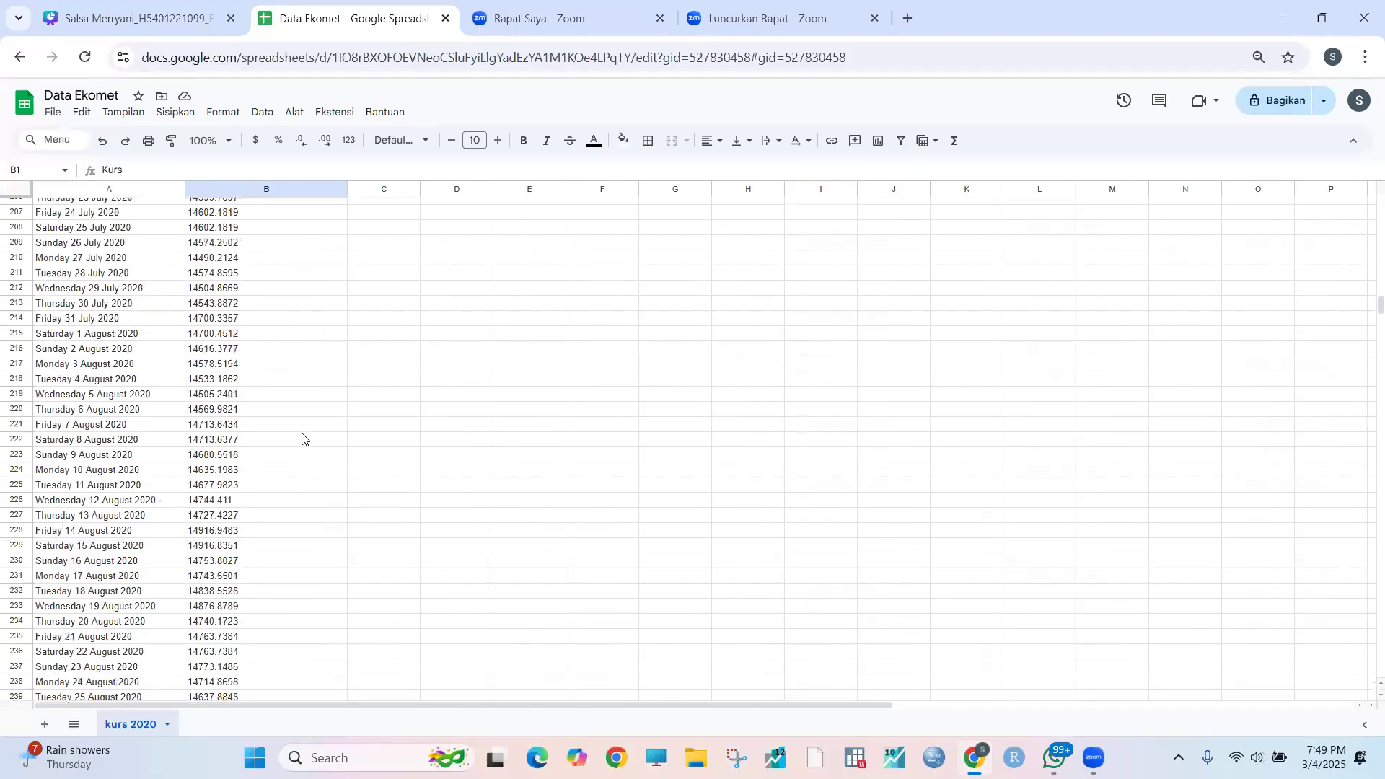
scroll(302, 439, "down", 20)
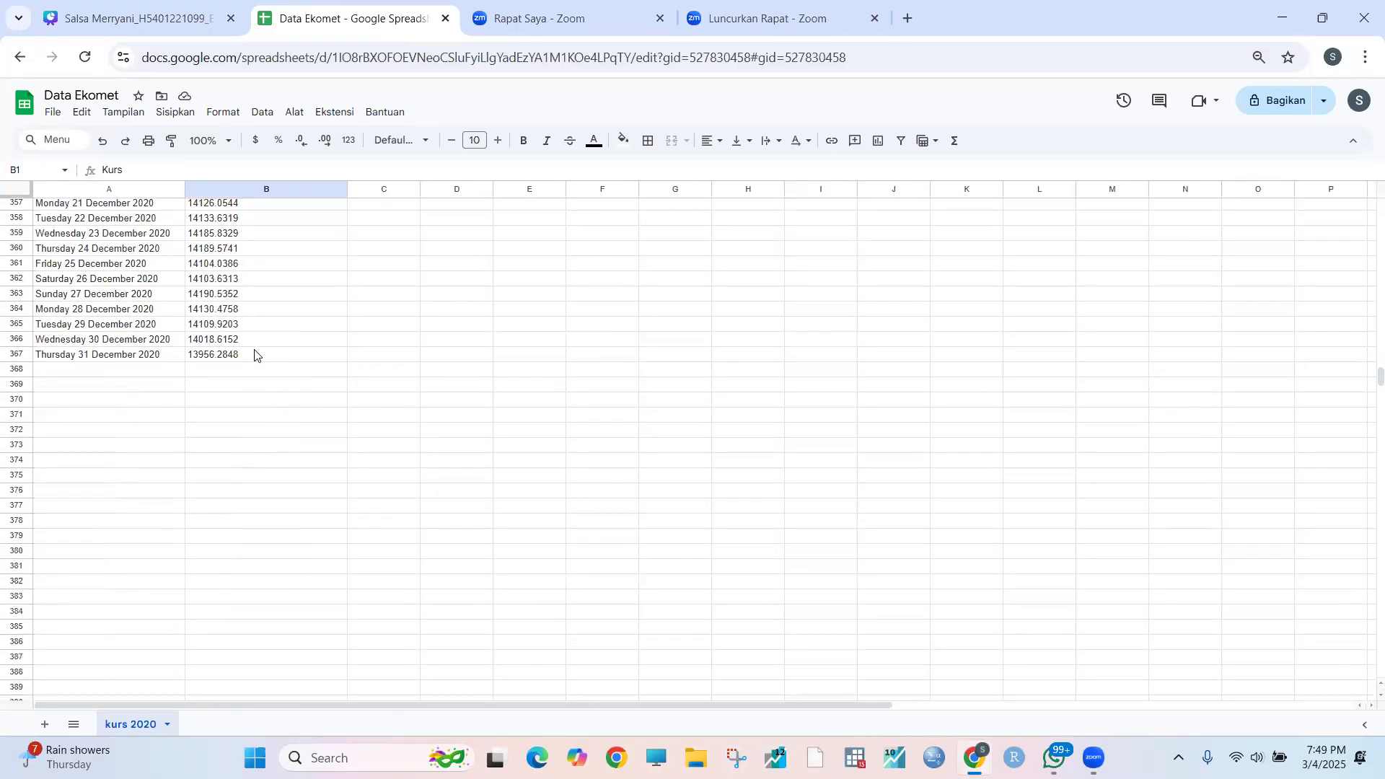
left_click(253, 354, "shift")
right_click(254, 355)
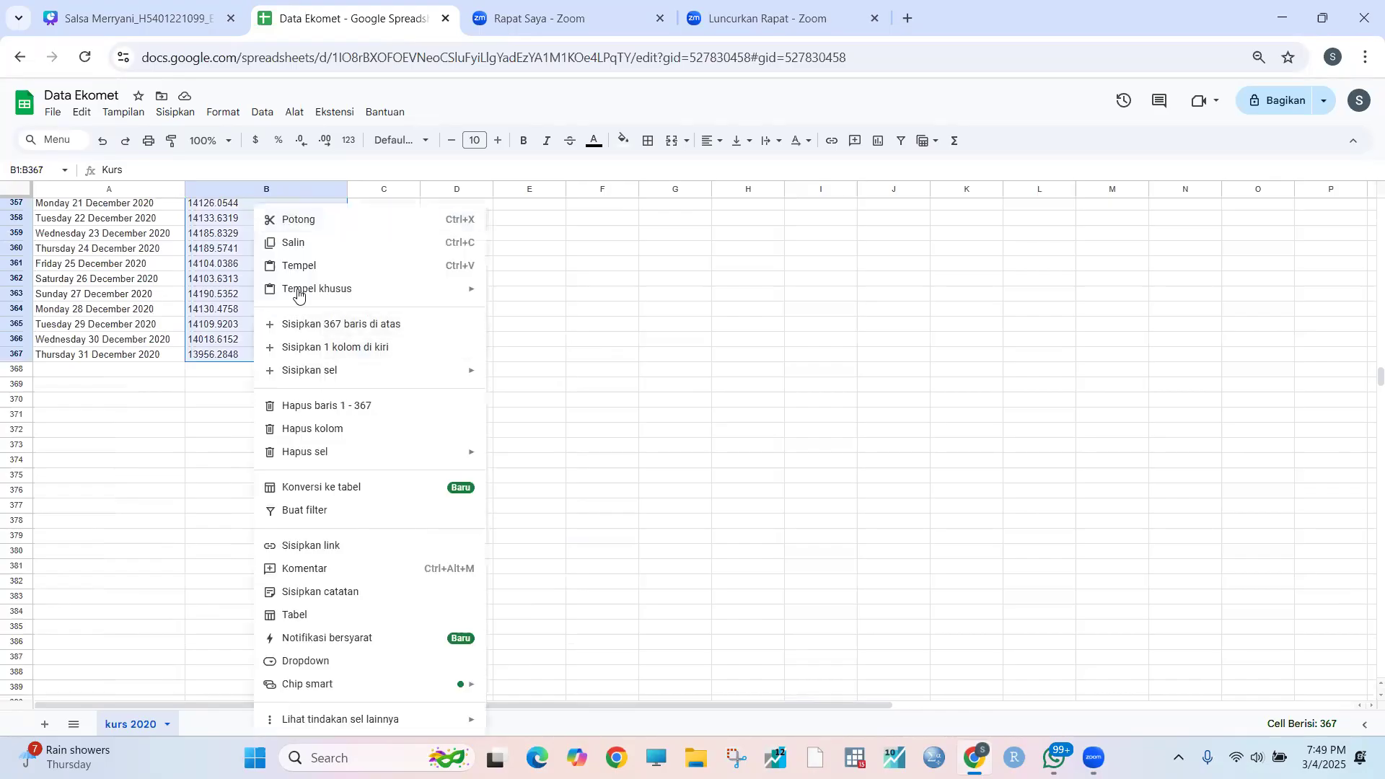
left_click(300, 241)
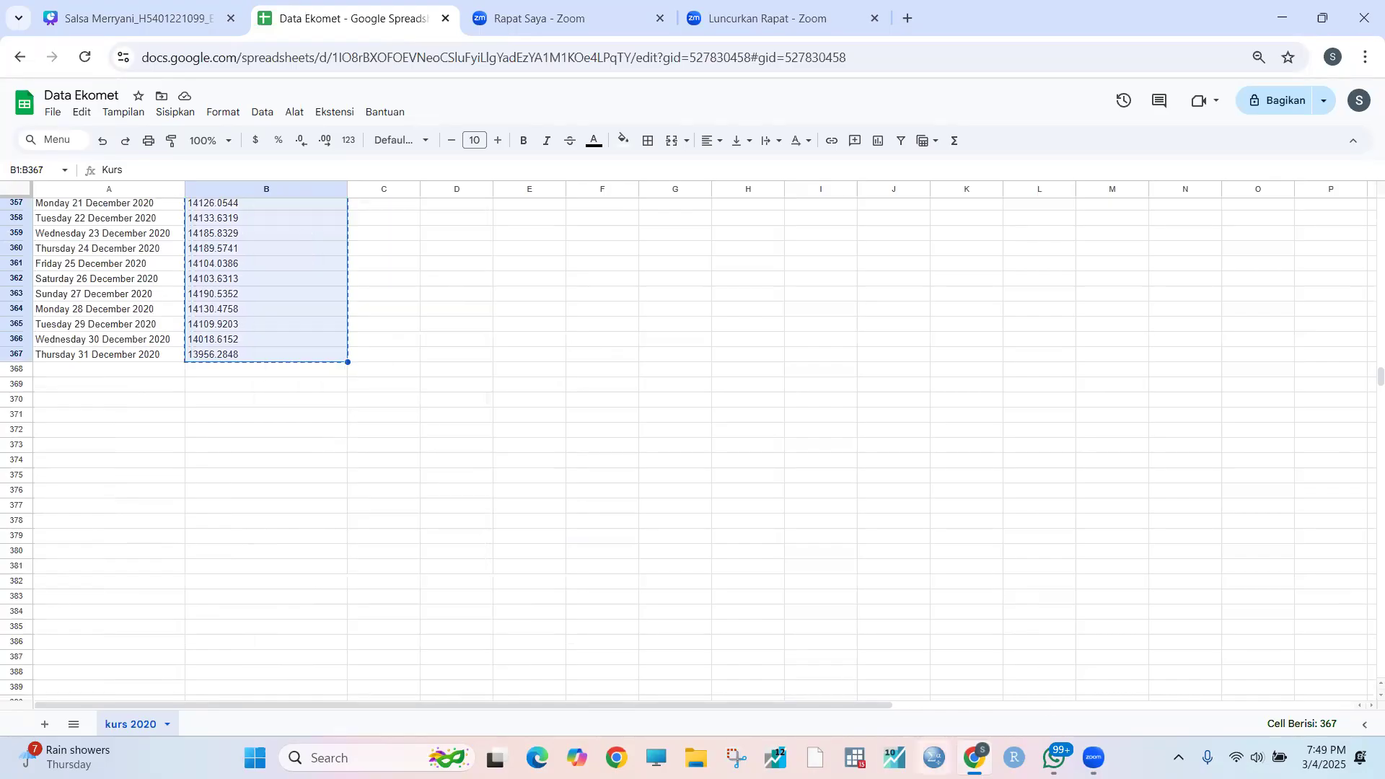
Switch to Stata and paste the copied data into the Data Editor, treating the first row as variable names.
left_click(854, 757)
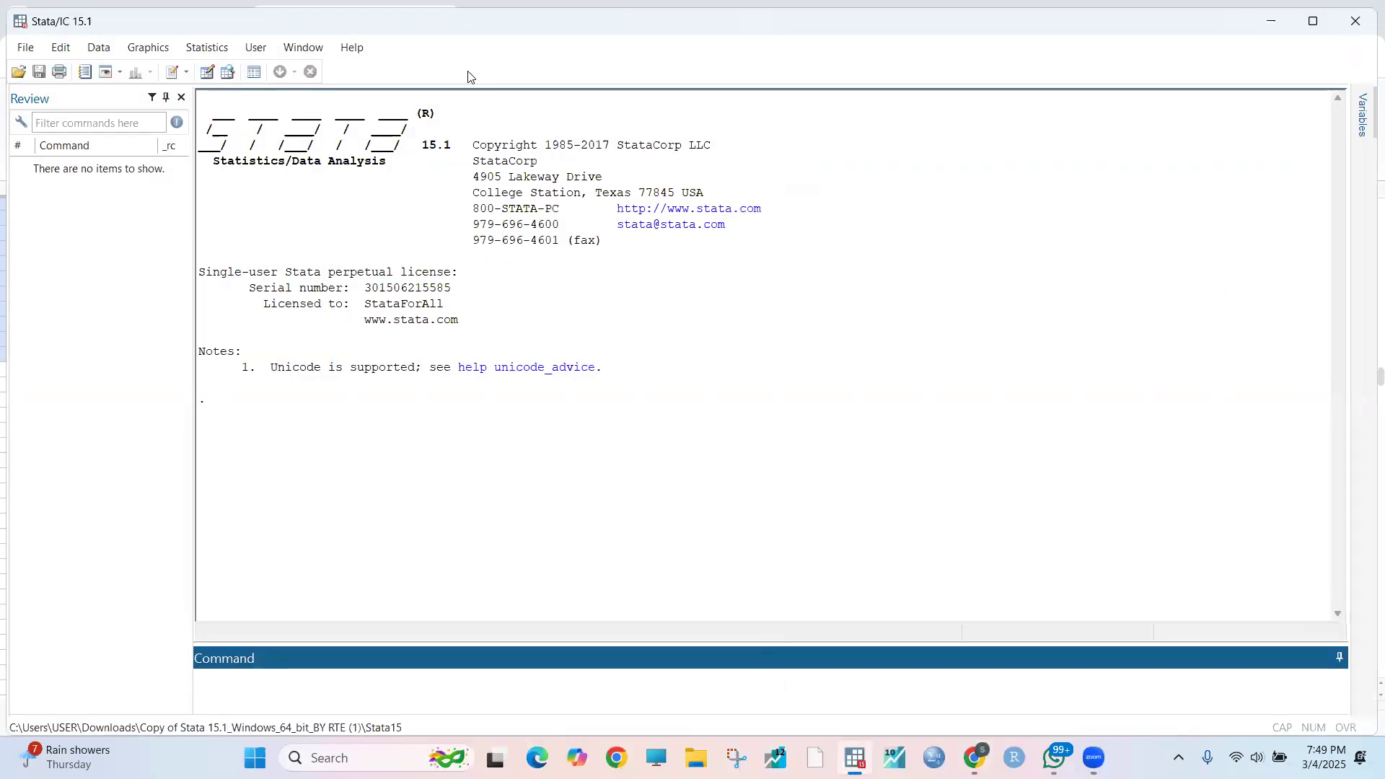
left_click(108, 48)
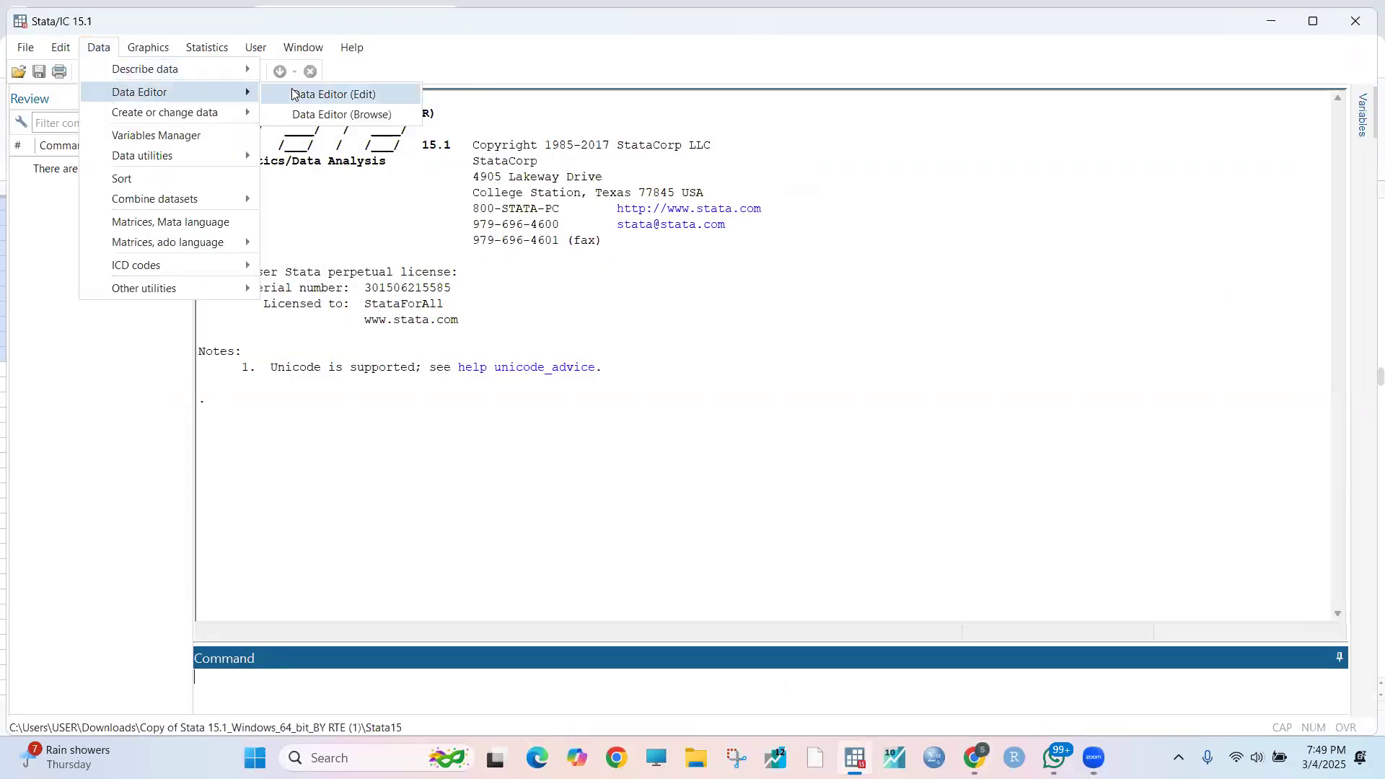
left_click(294, 93)
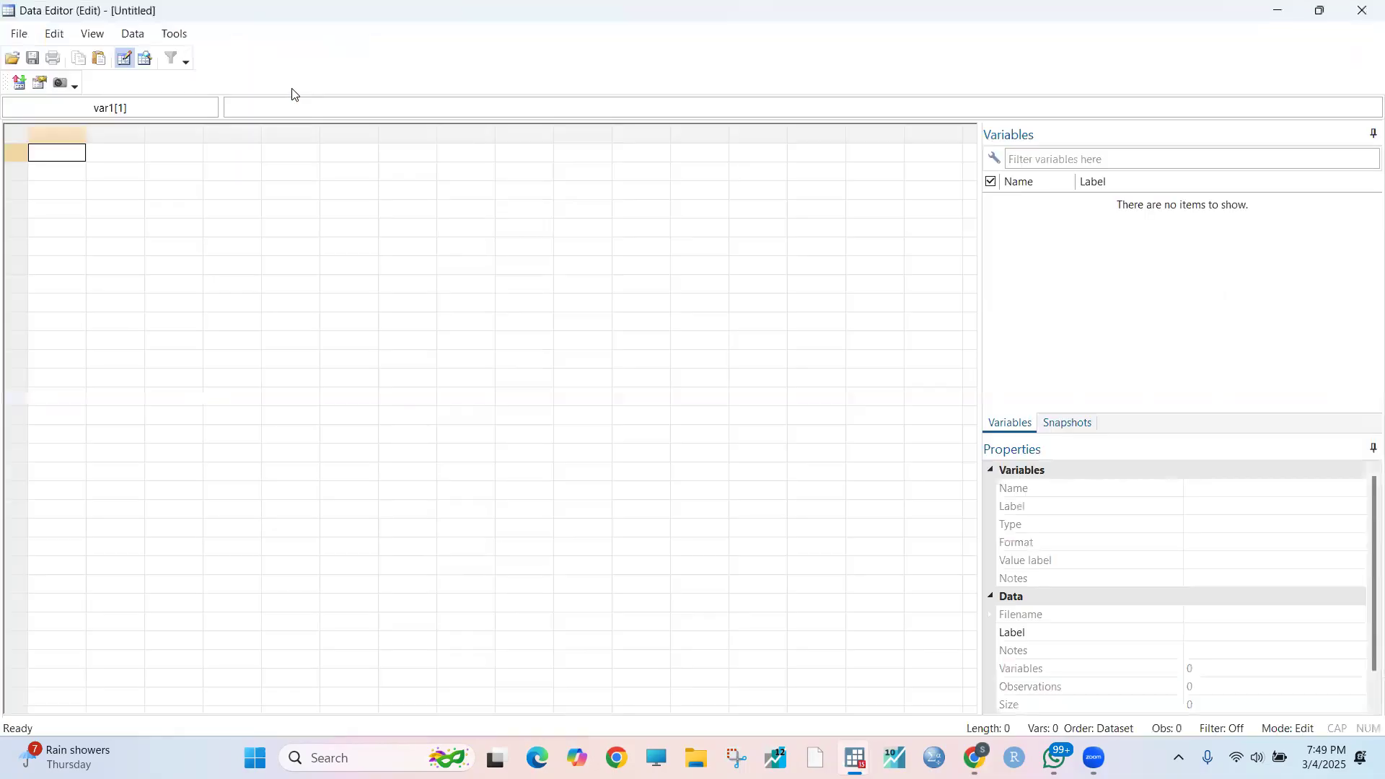
key("ctrl+v")
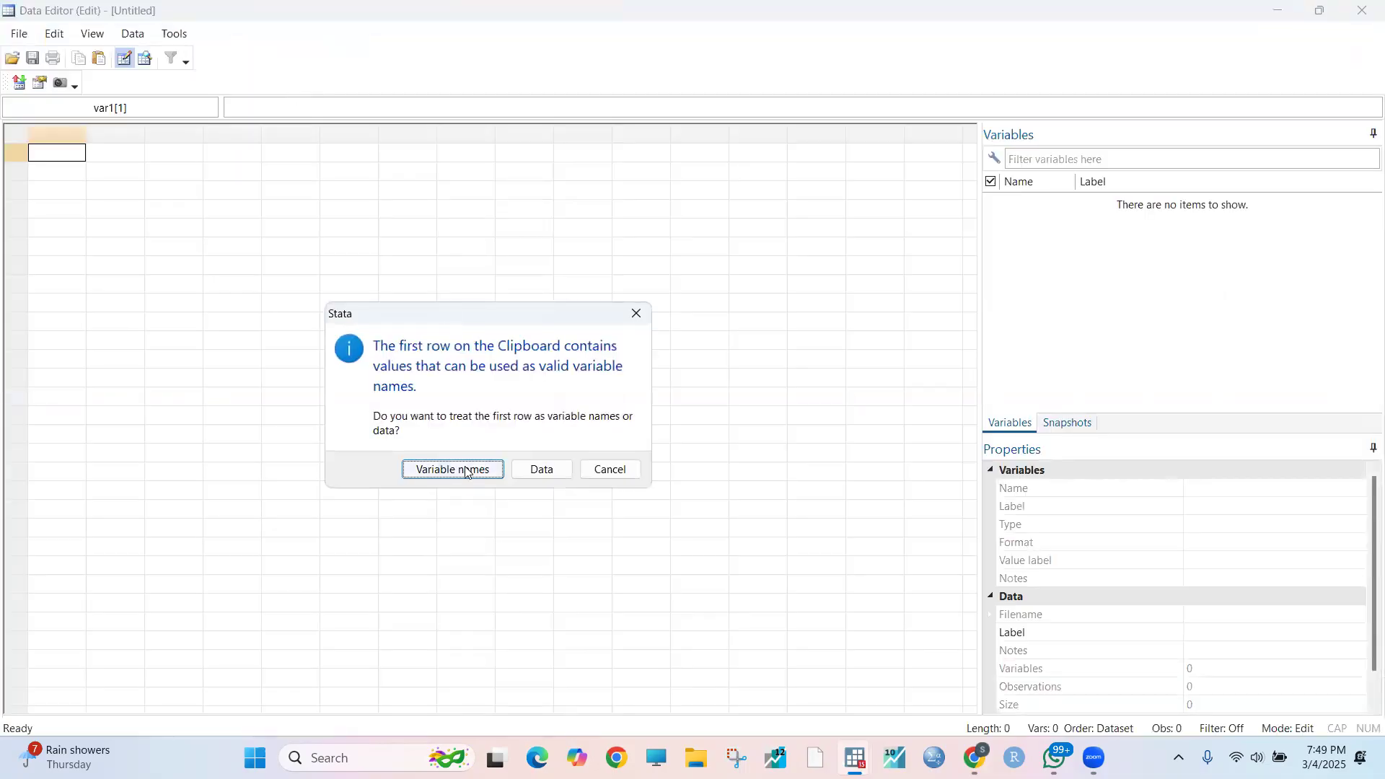
left_click(453, 469)
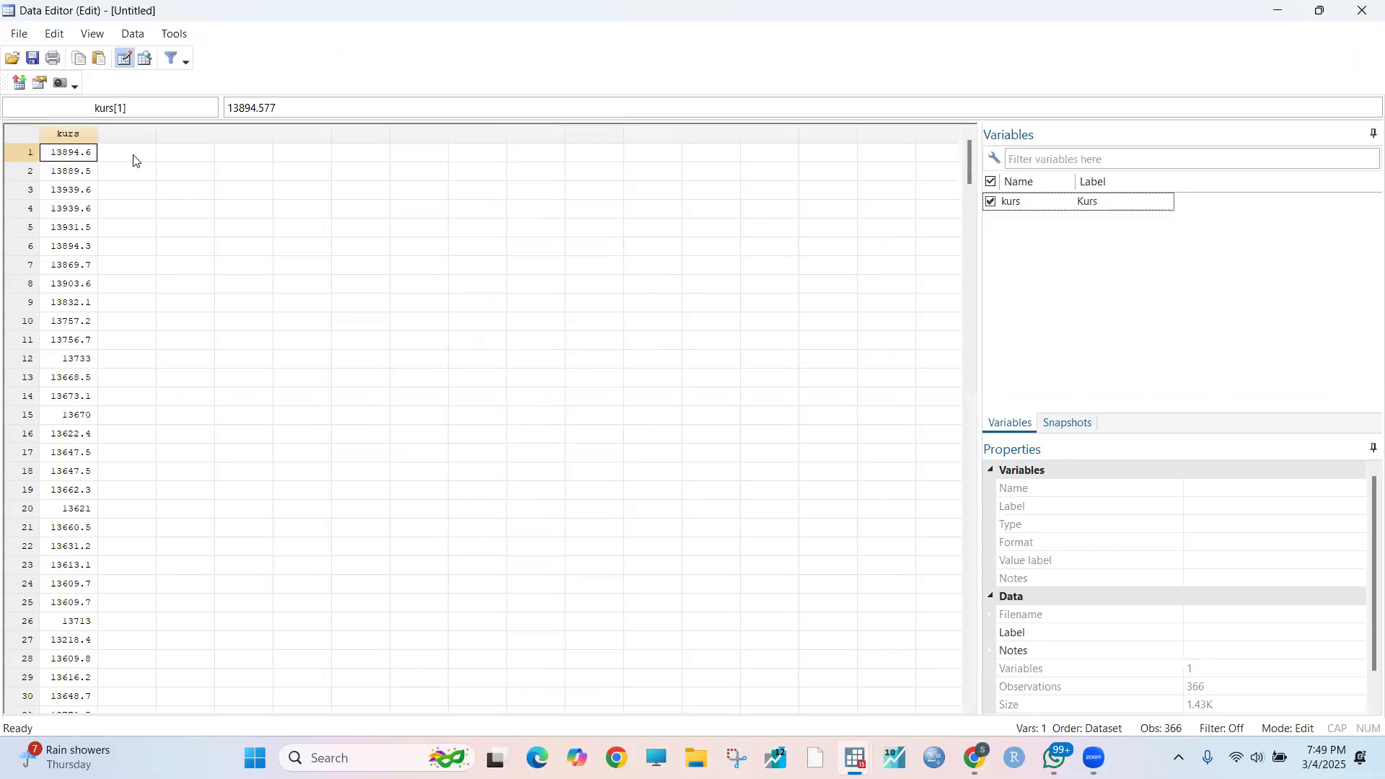
left_click(1278, 7)
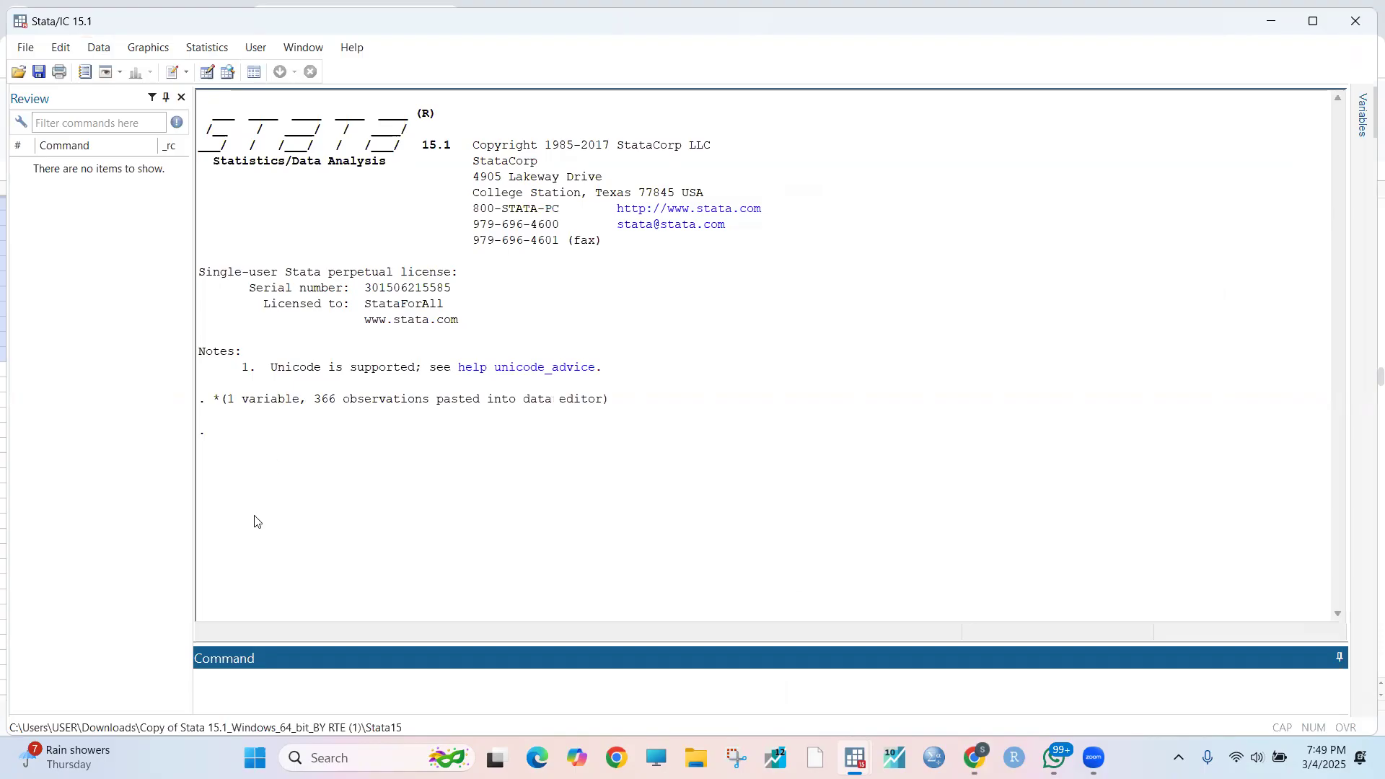
Generate an observation counter t =_n and a daily date variable newt = td(1jan2020) + t-1.
type("gen ")
type("t -")
type("_n")
key("Return")
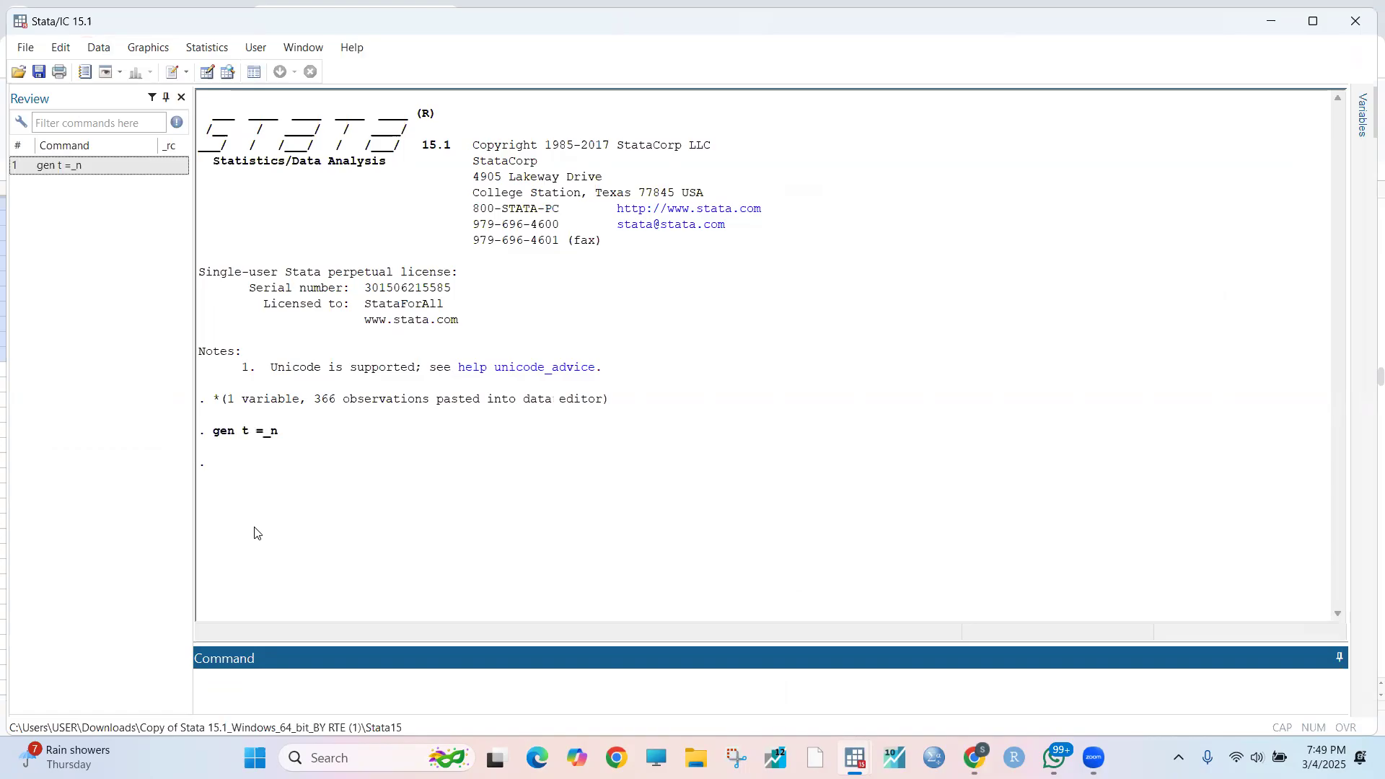
type("gen newt = td(1jan2020)")
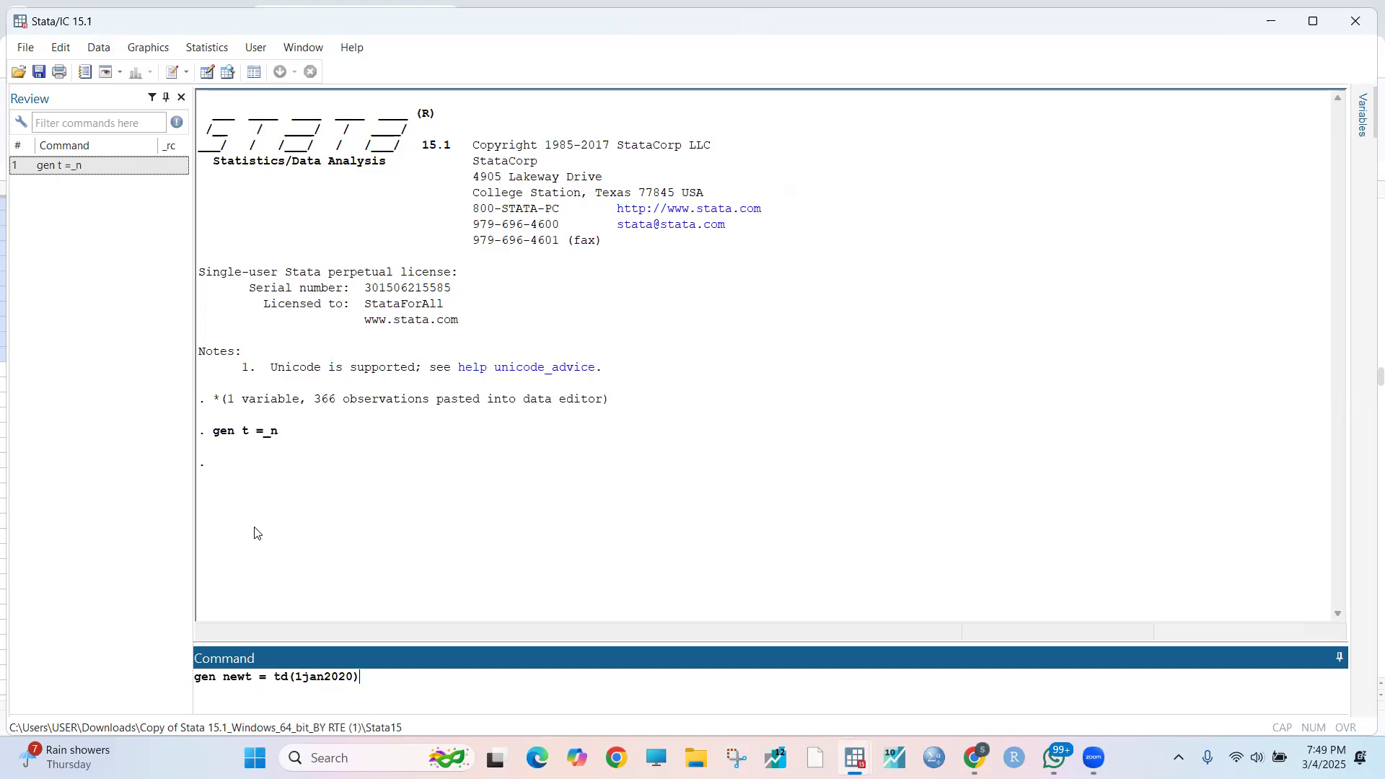
type(" + t-1")
key("Return")
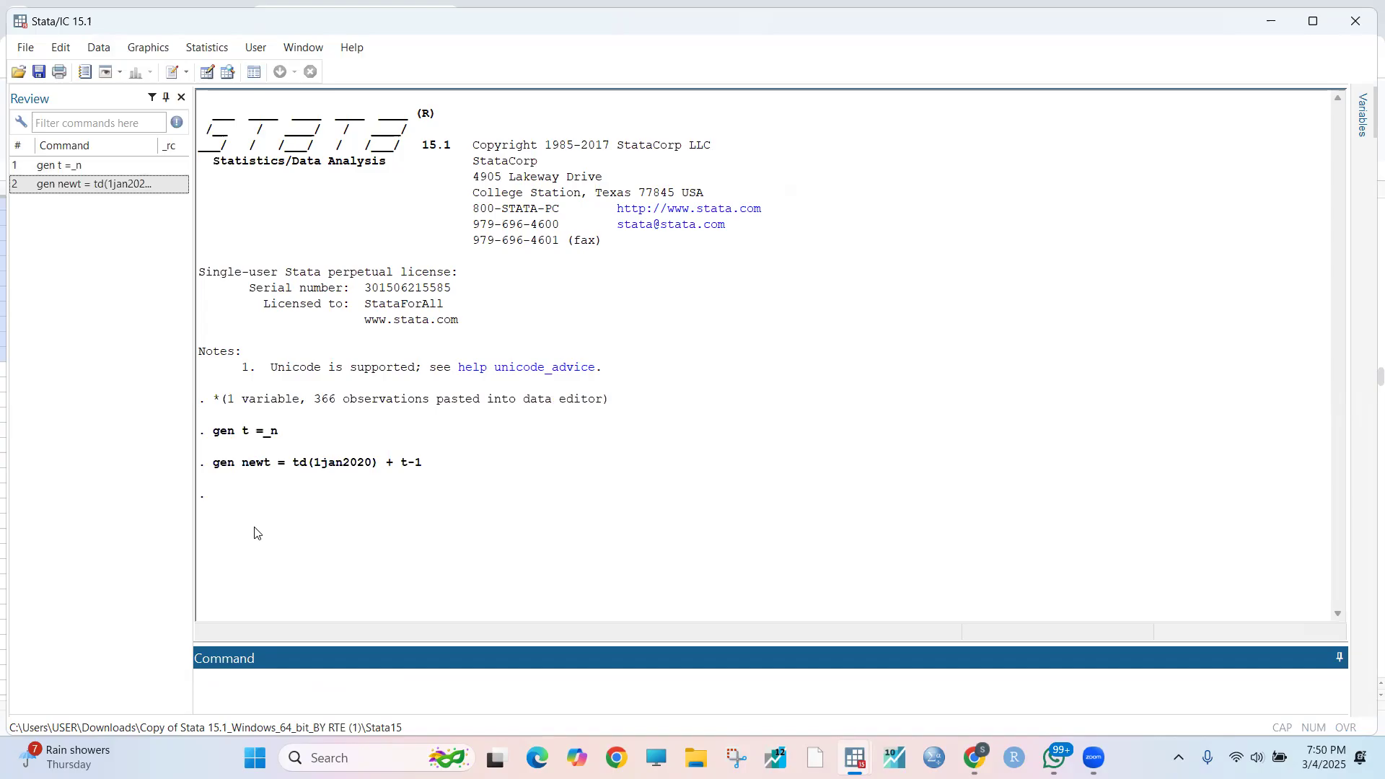
Apply the %td daily date format to newt and check the new variables in the Data Editor.
type("format %td newt")
key("Return")
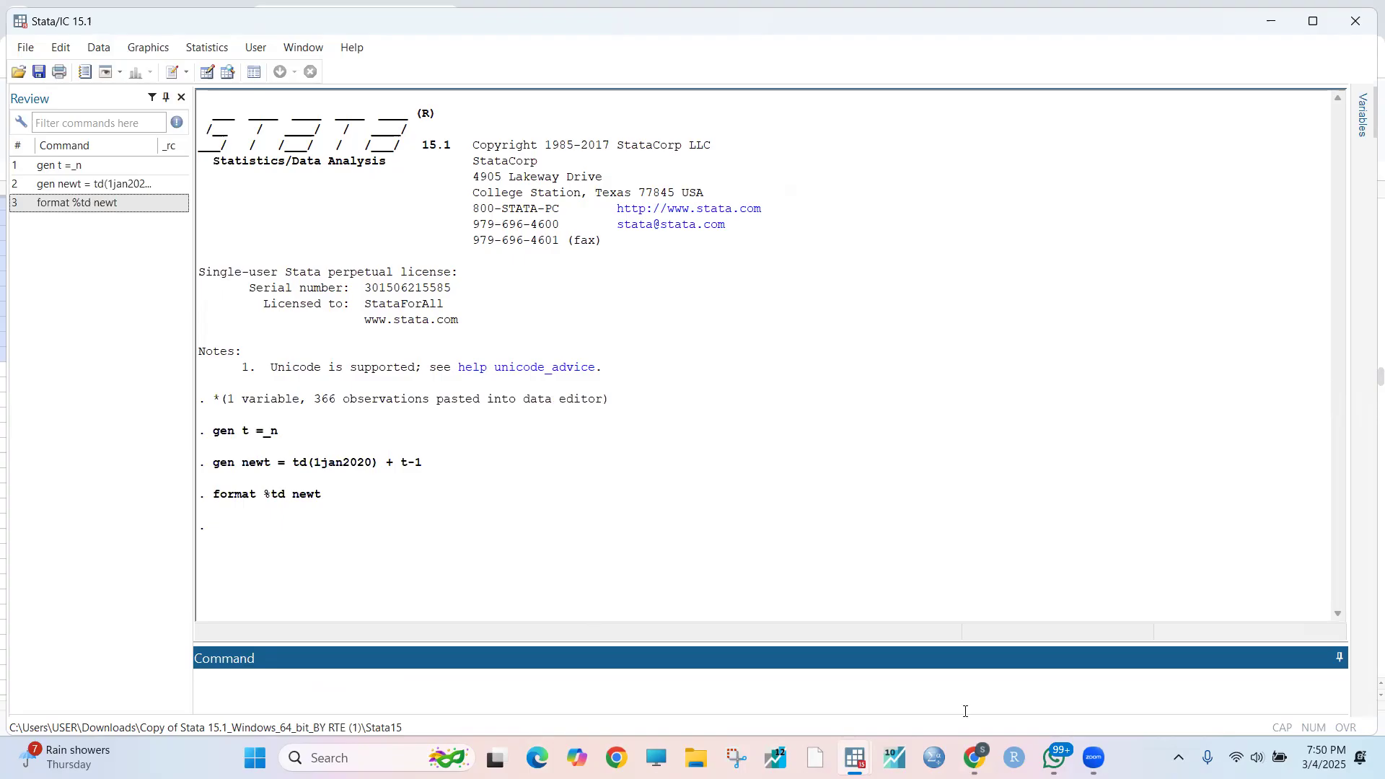
mouse_move(855, 757)
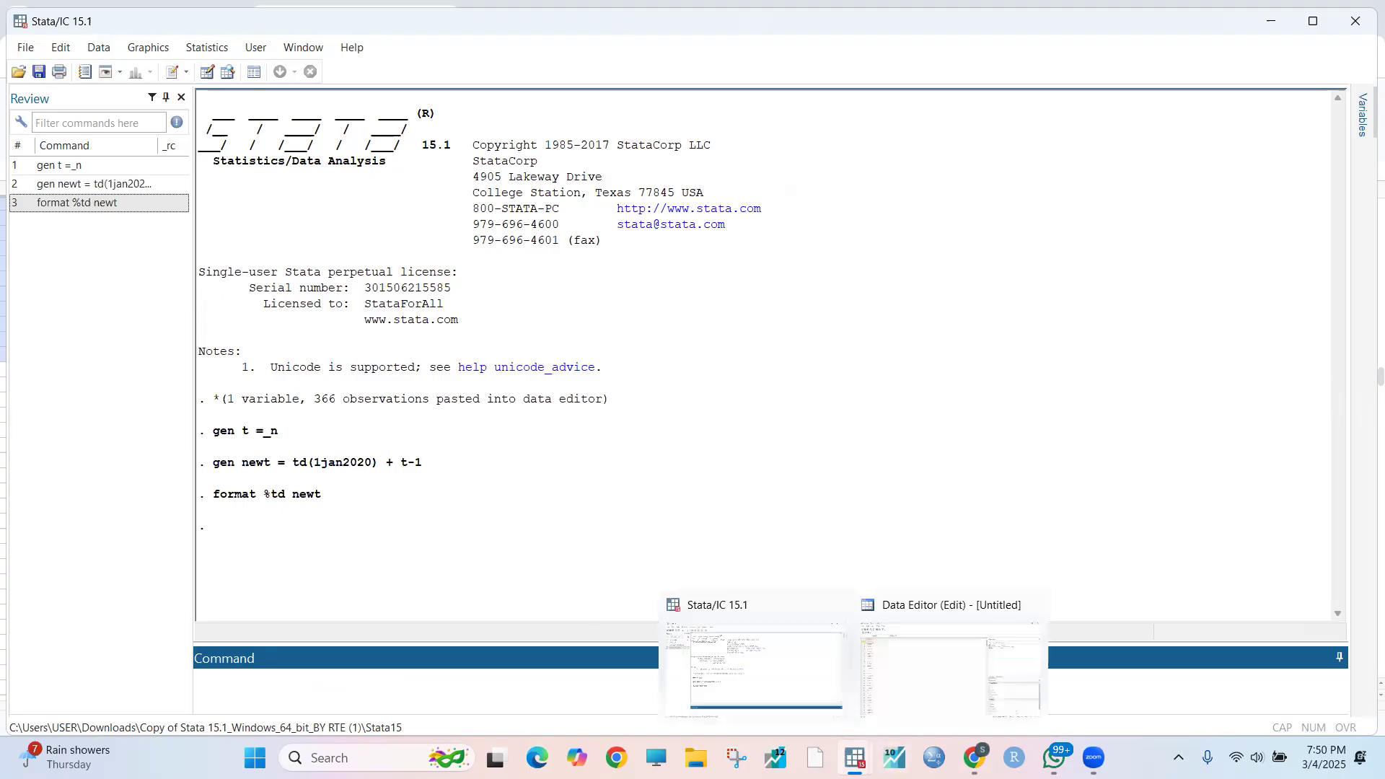
left_click(890, 663)
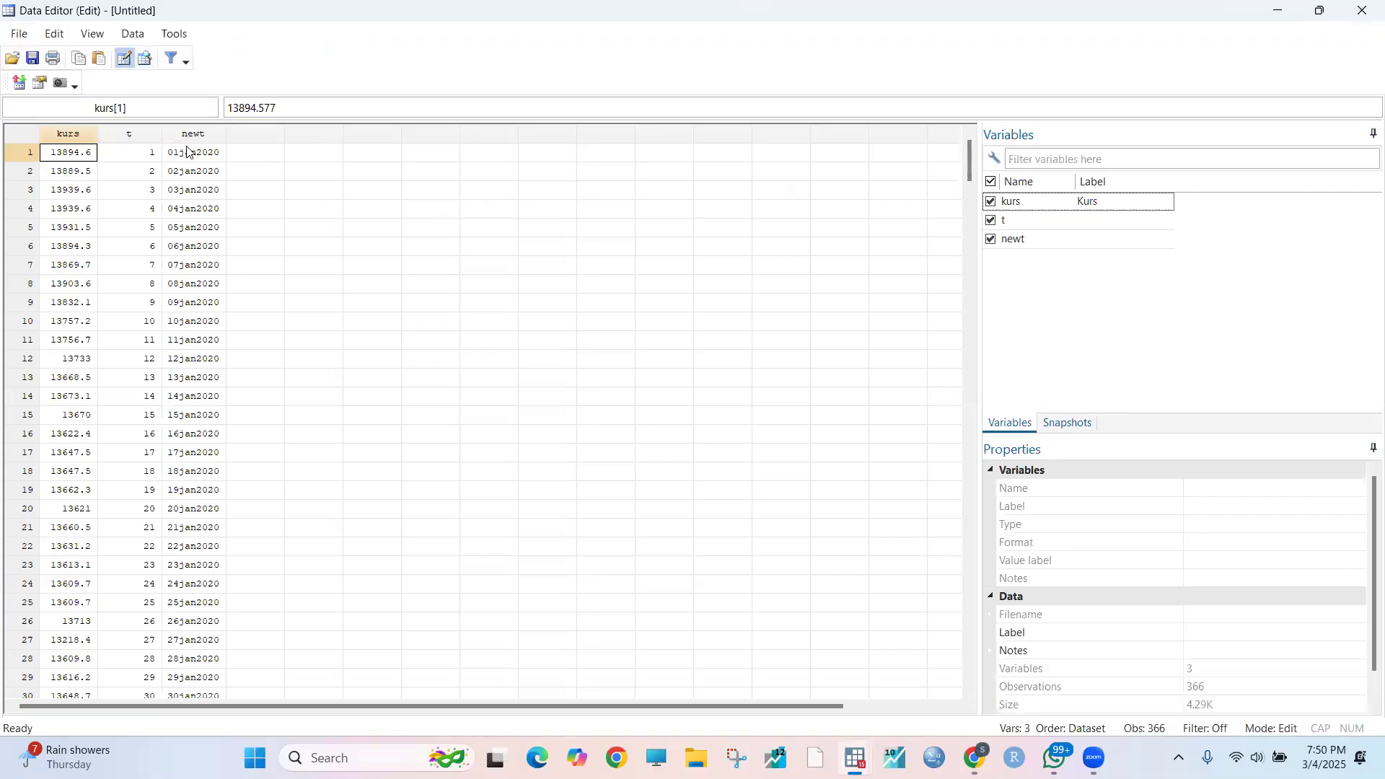
left_click(1271, 9)
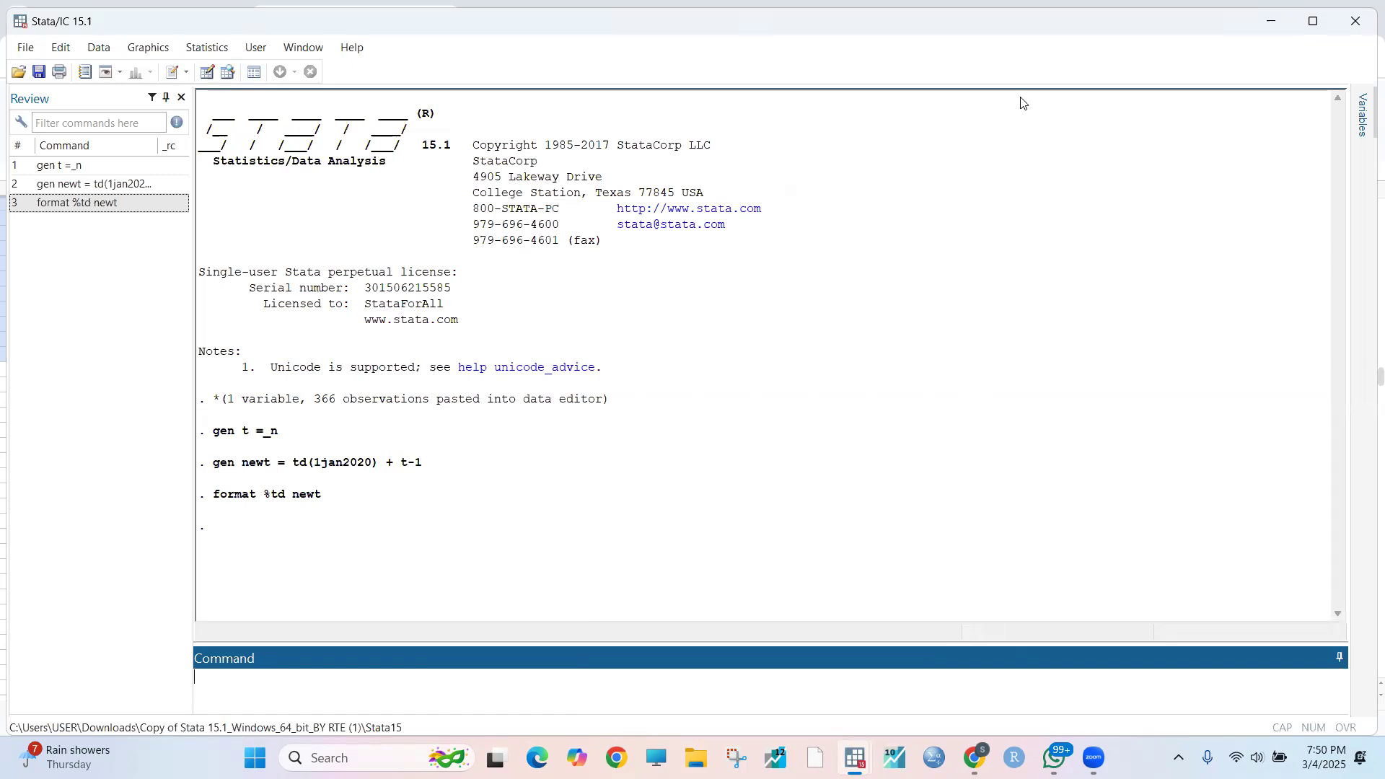
Declare the dataset as time series with newt as the time variable using tsset.
type("tsset newt")
key("Return")
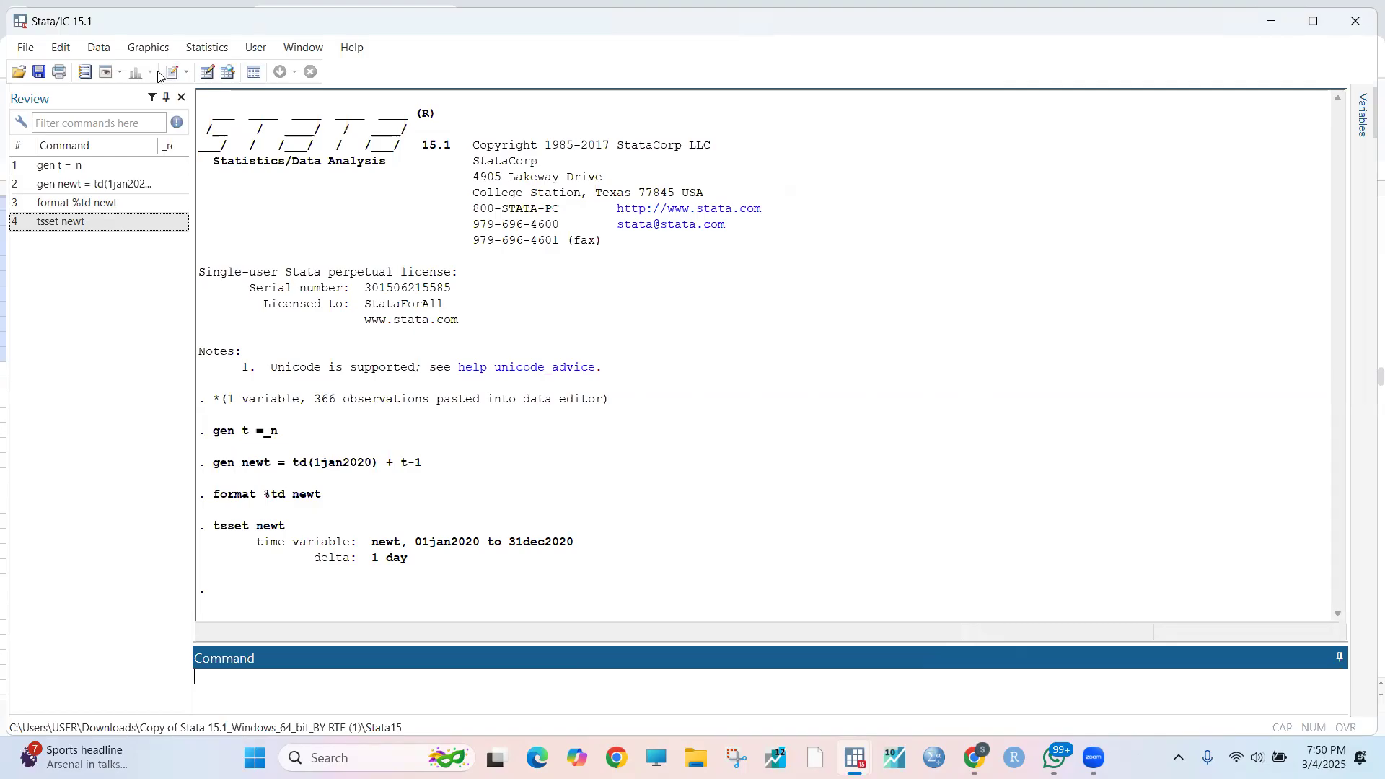
Create a time-series line plot of kurs, view it at full size and close the graph.
left_click(221, 49)
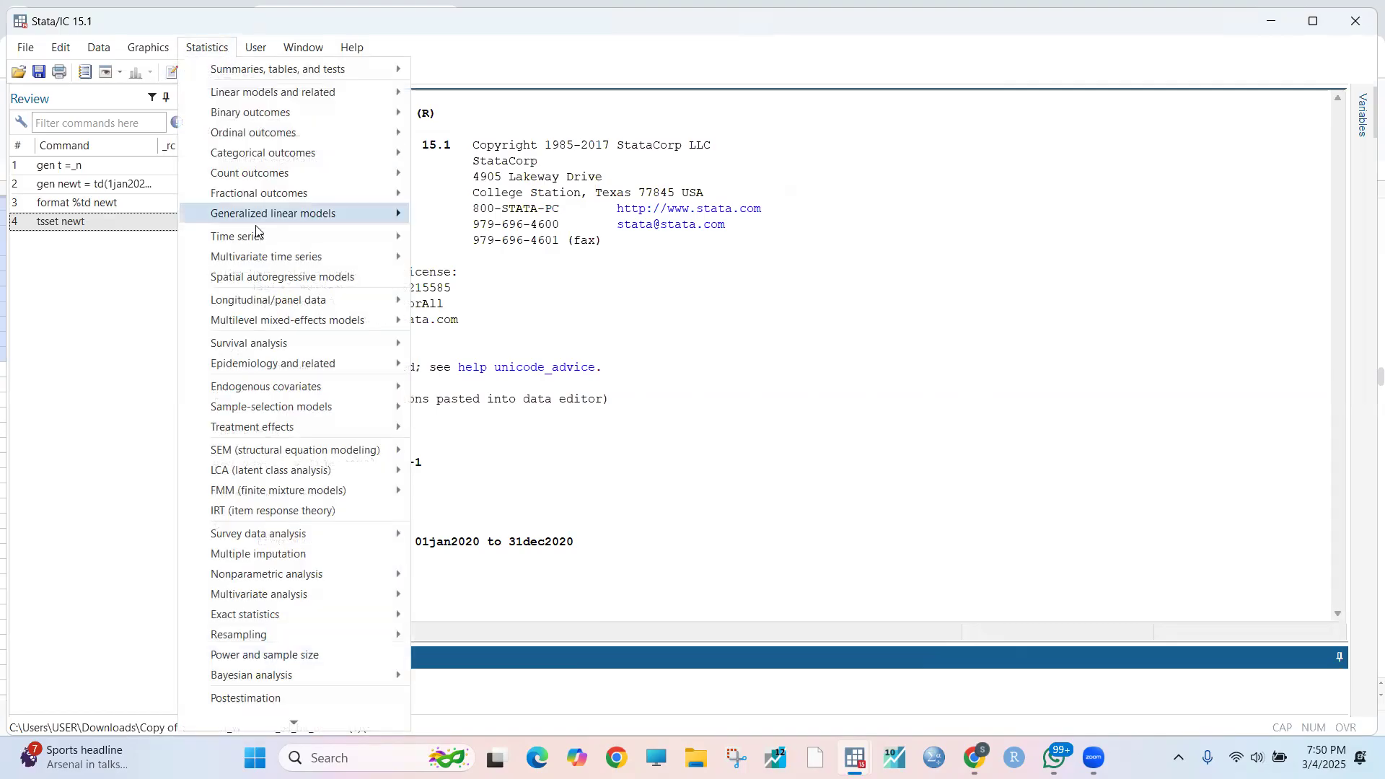
mouse_move(256, 234)
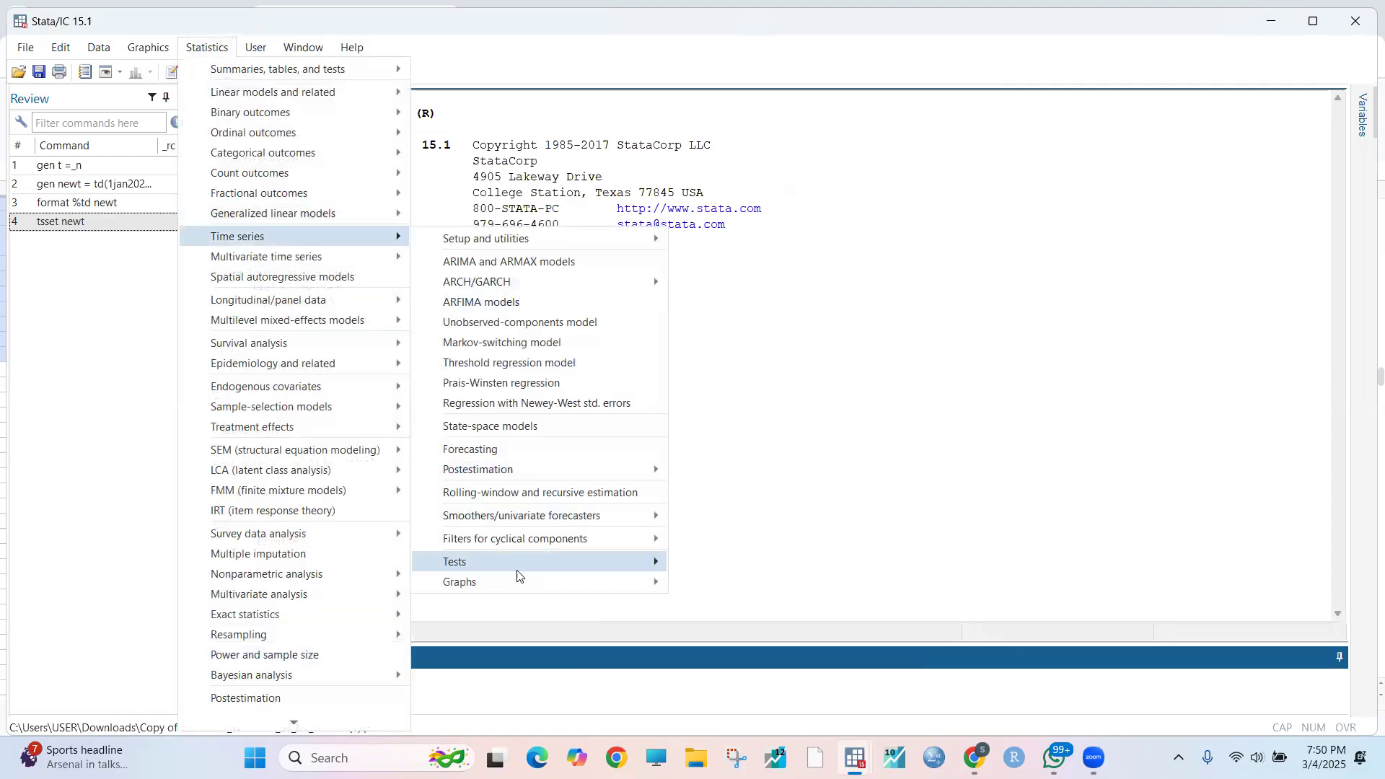
mouse_move(513, 581)
left_click(689, 586)
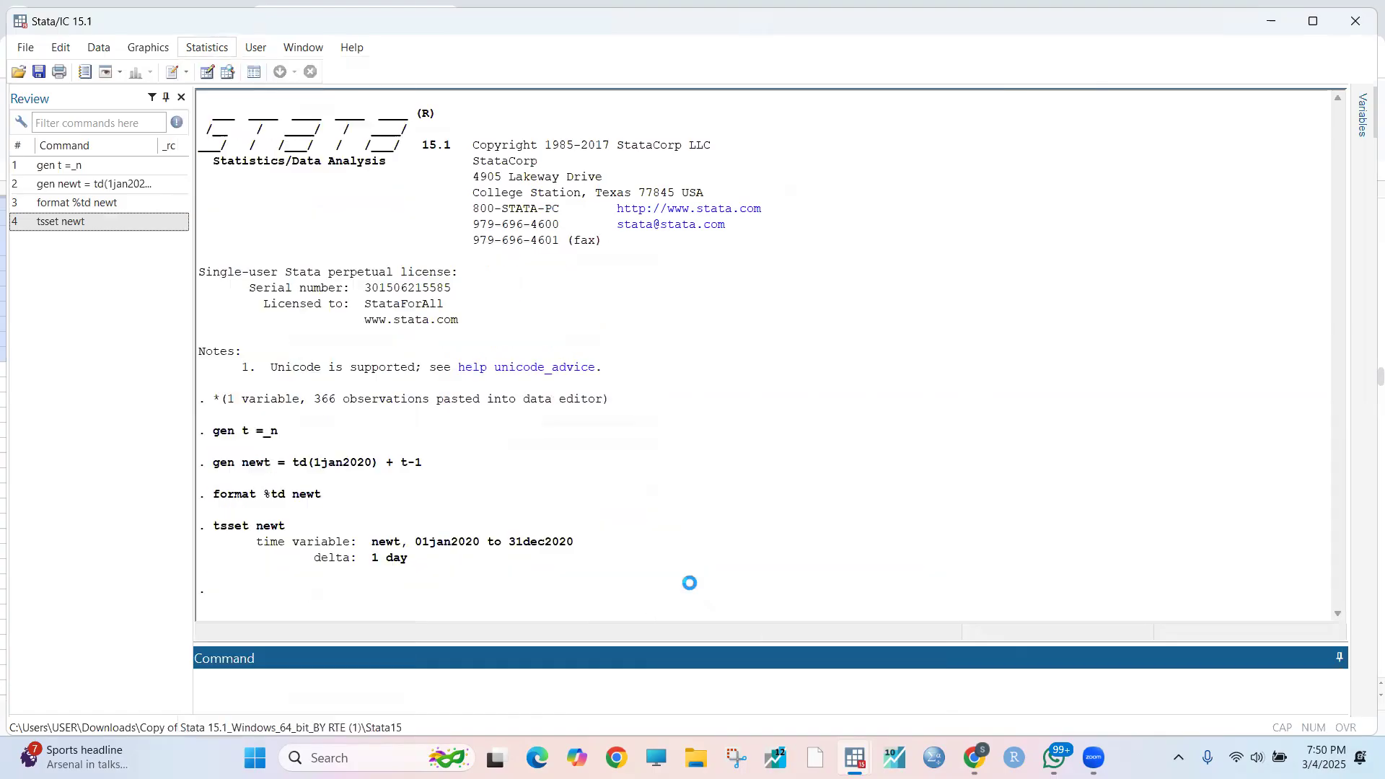
left_click(727, 353)
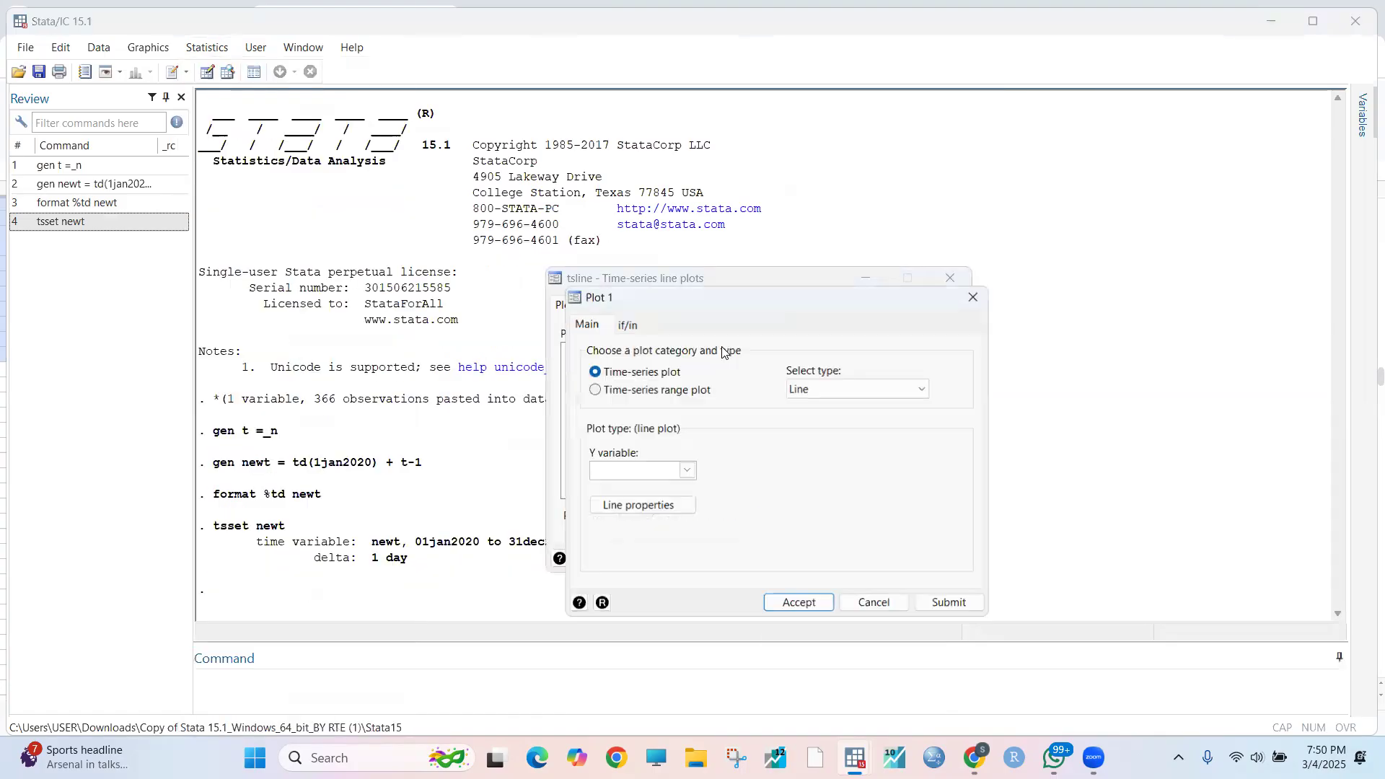
left_click(686, 470)
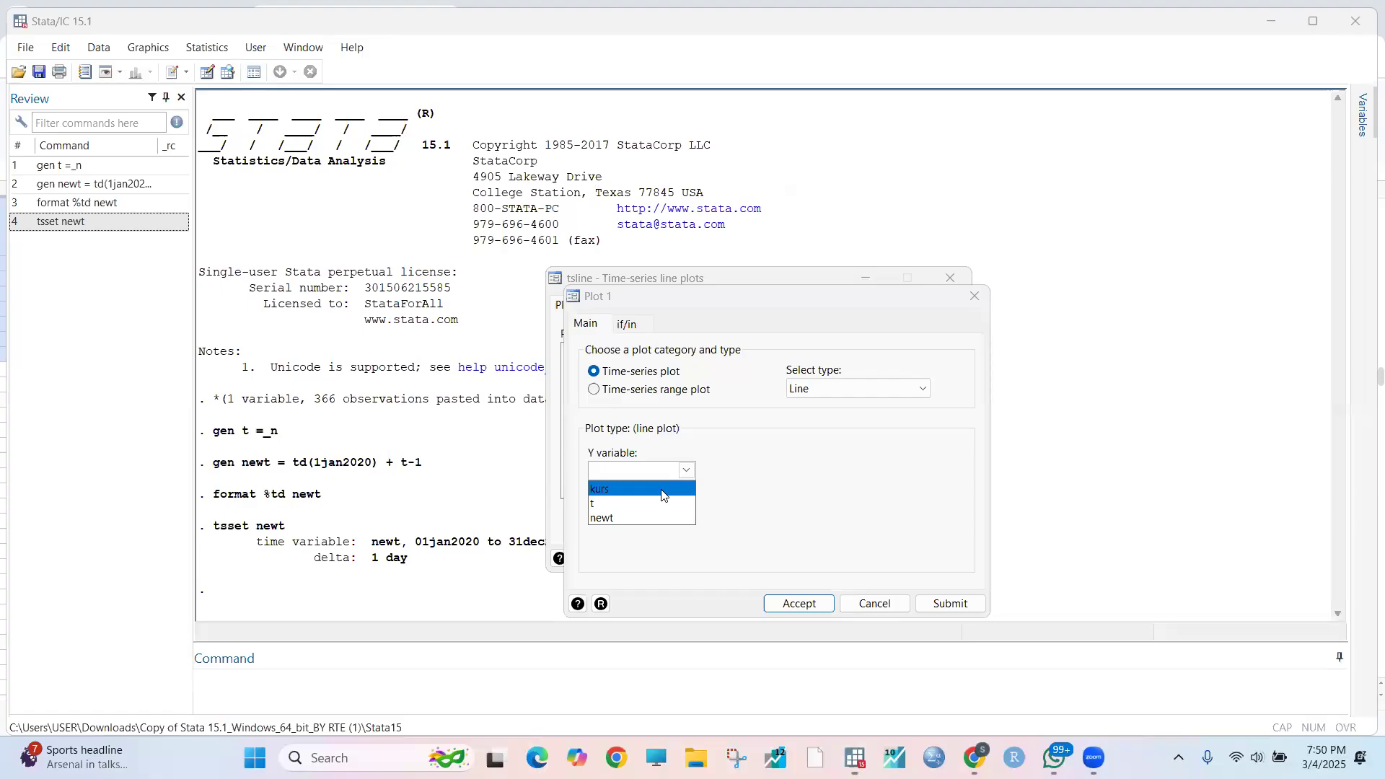
left_click(635, 486)
left_click(774, 605)
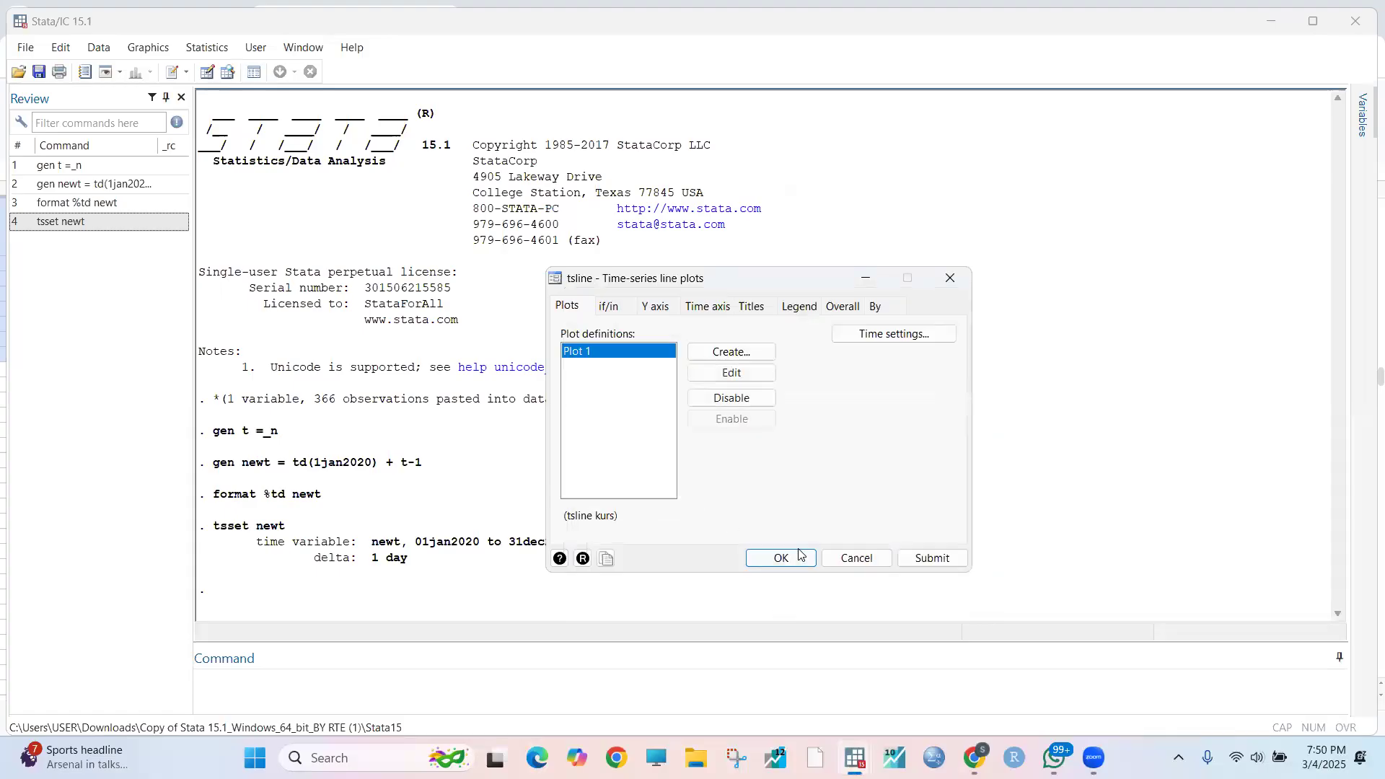
left_click(786, 558)
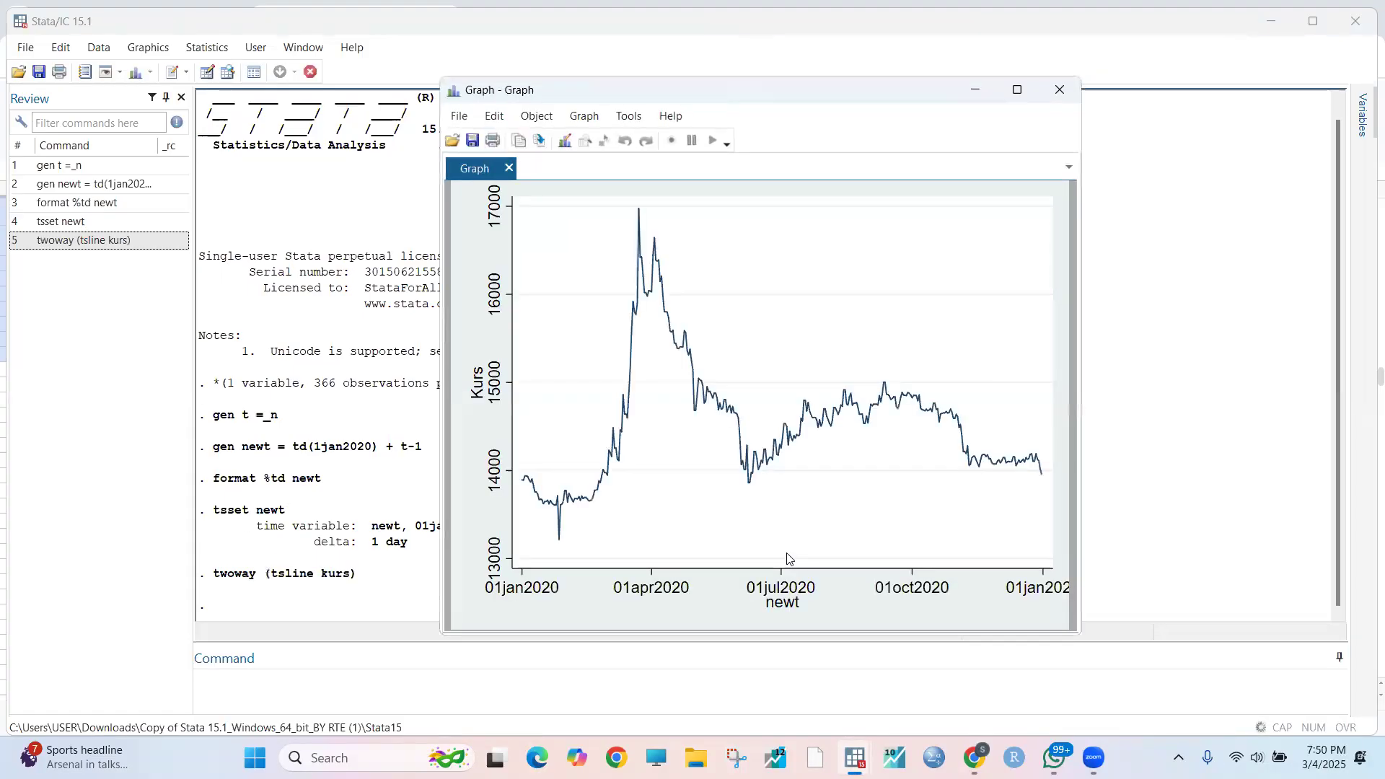
left_click(1015, 91)
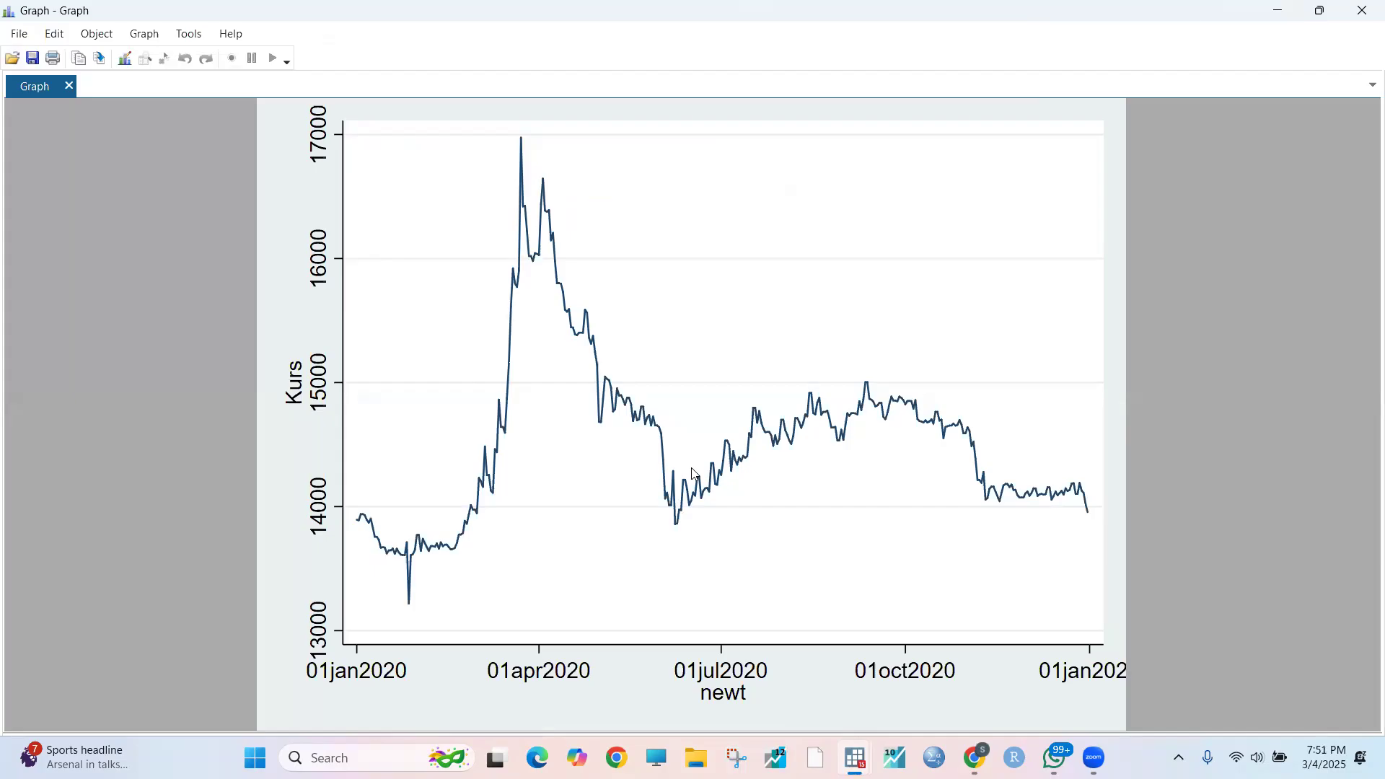
left_click(1364, 7)
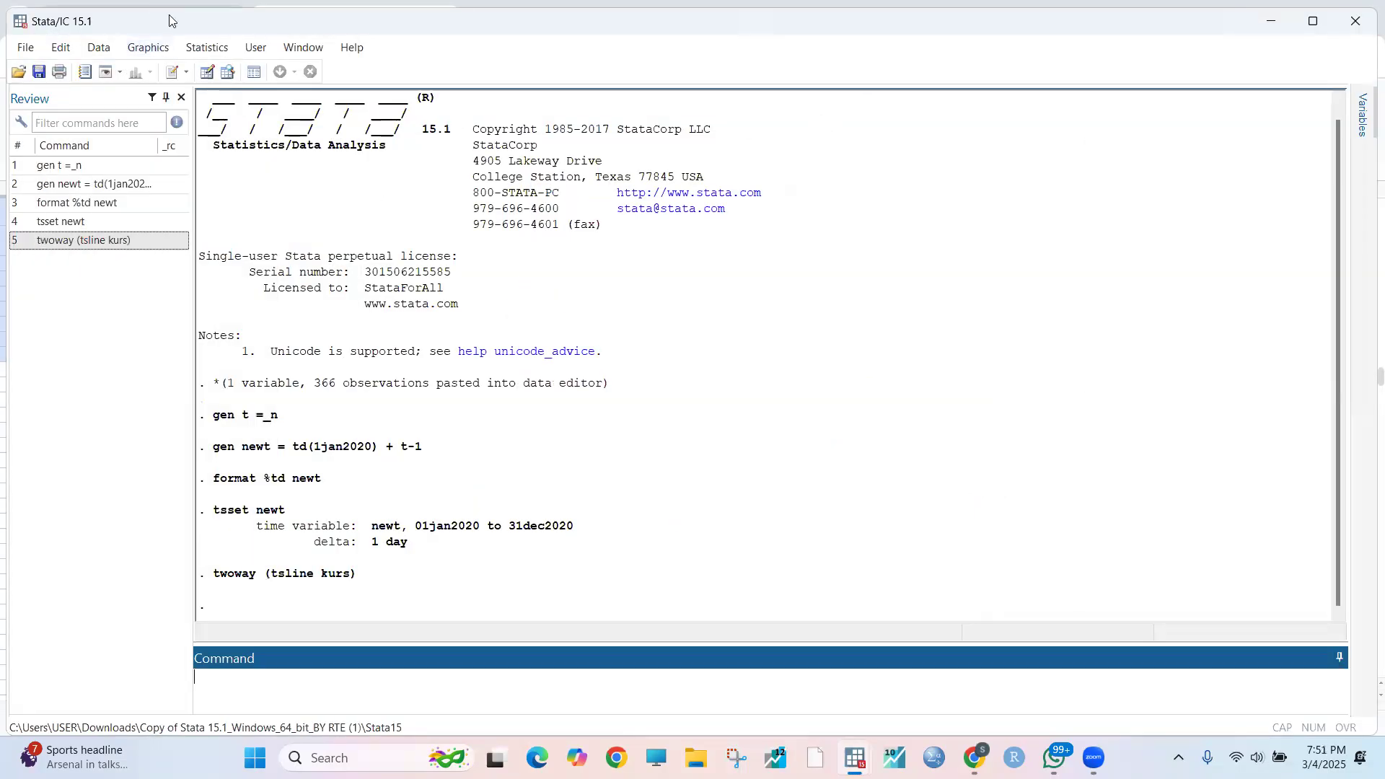
Run an Augmented Dickey-Fuller unit-root test on kurs with 0 lagged differences.
left_click(202, 44)
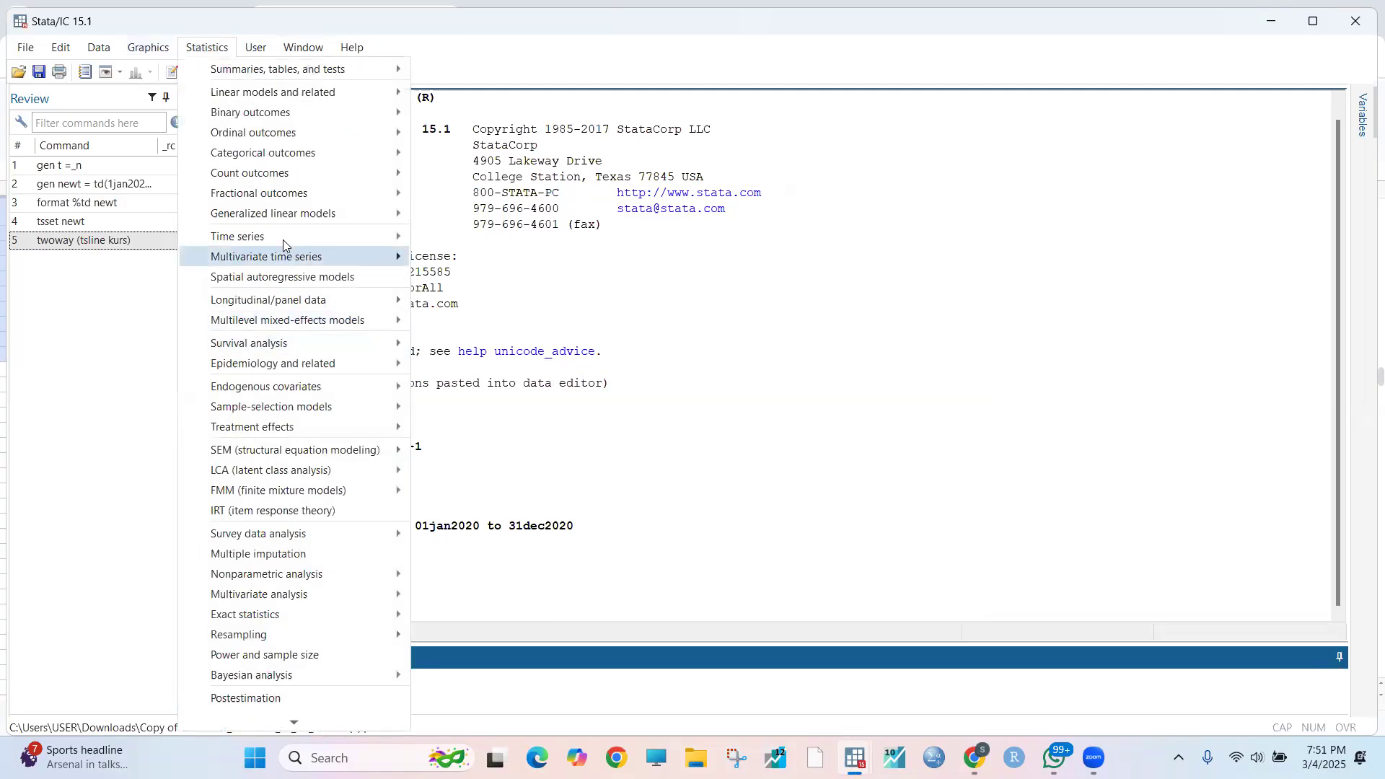
mouse_move(283, 239)
mouse_move(520, 554)
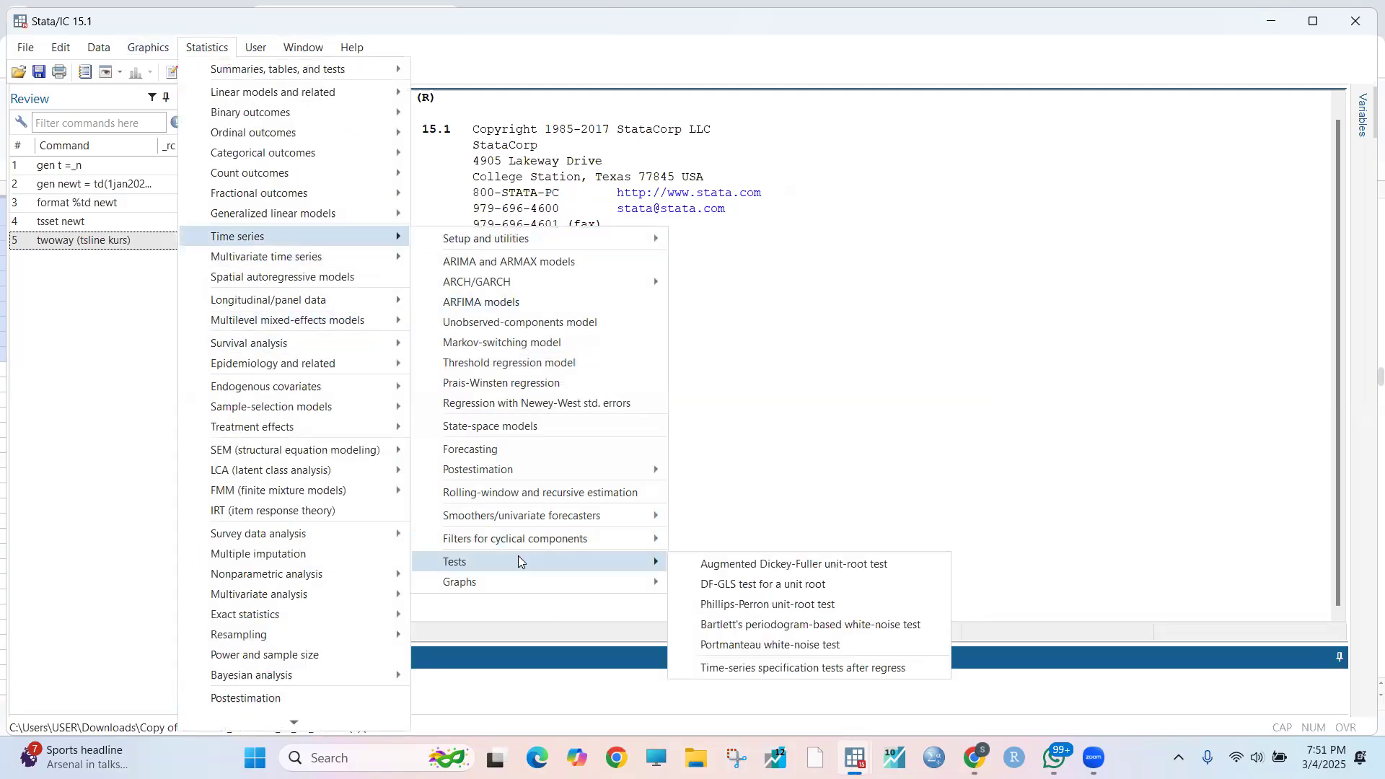
left_click(698, 566)
left_click(680, 370)
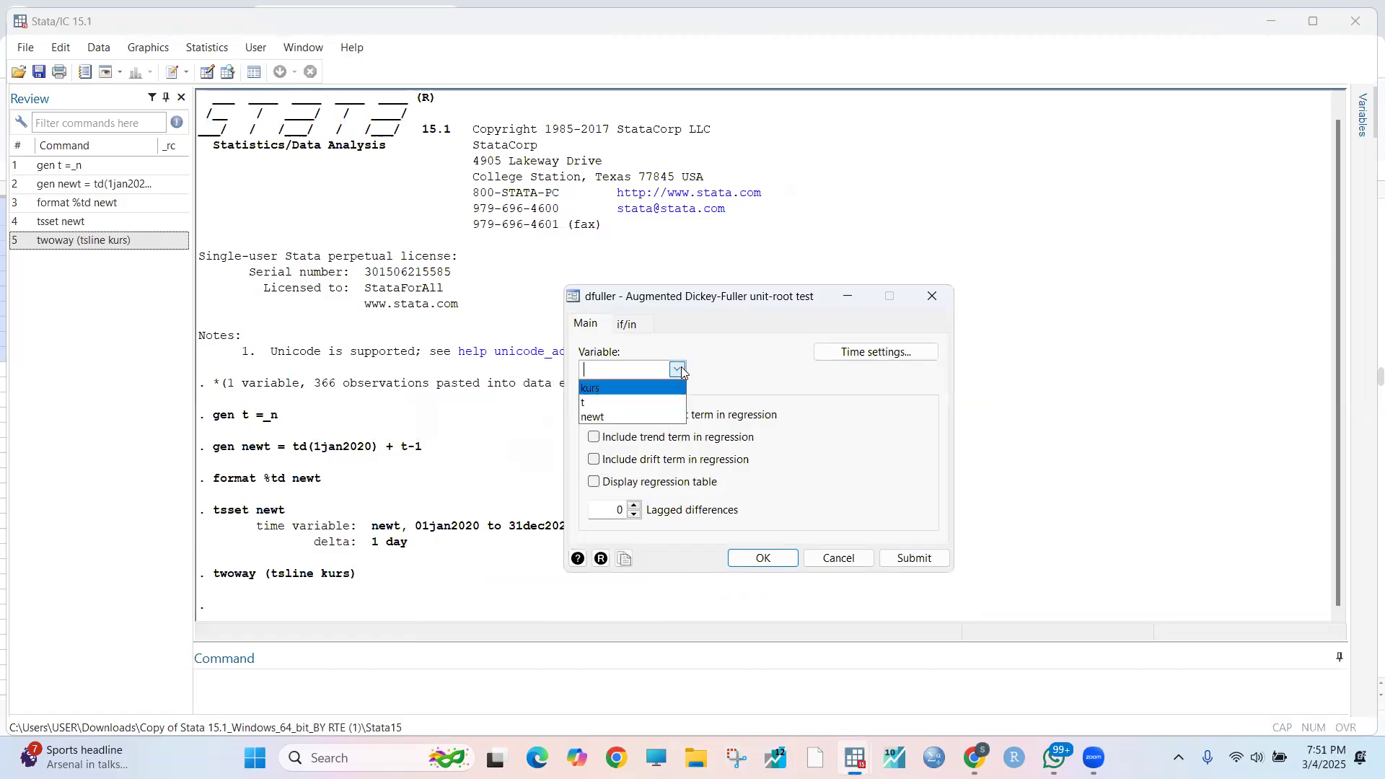
left_click(657, 386)
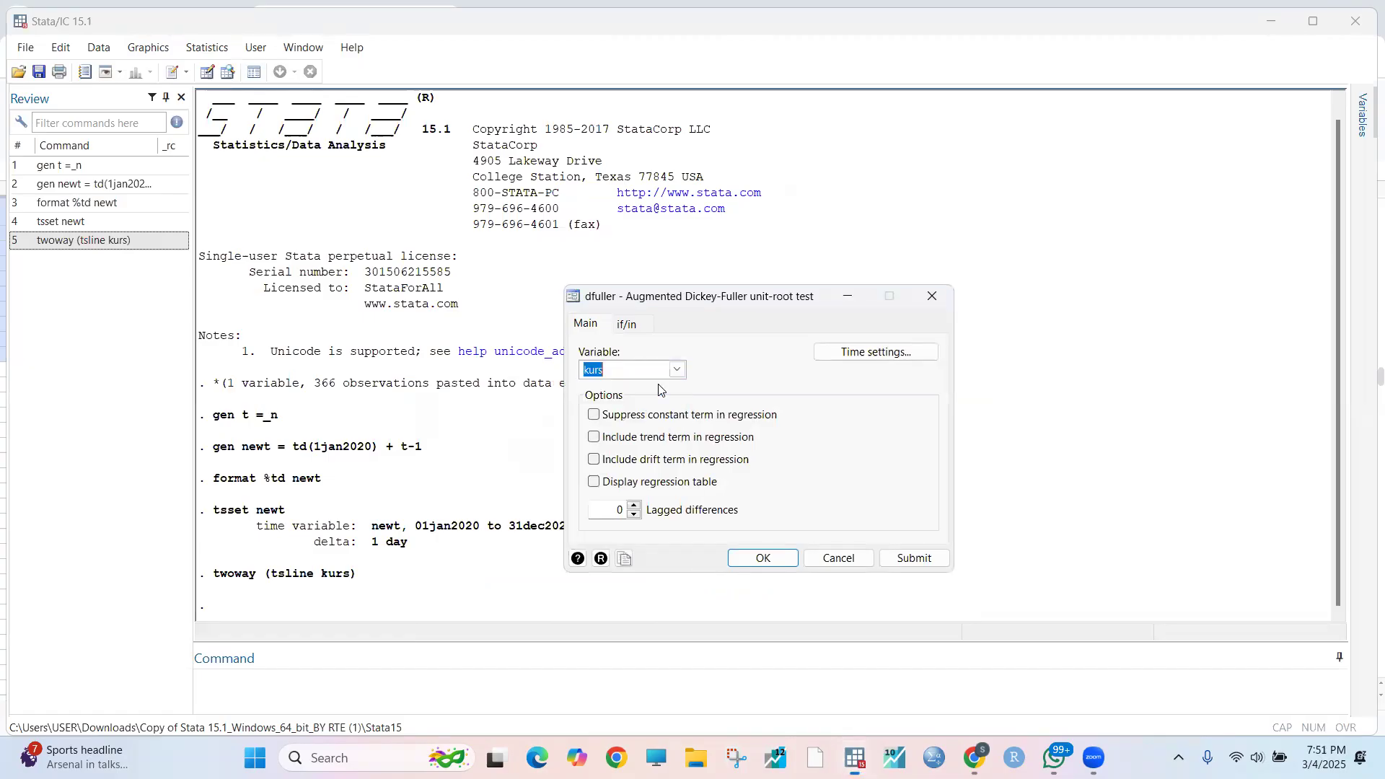
left_click(763, 559)
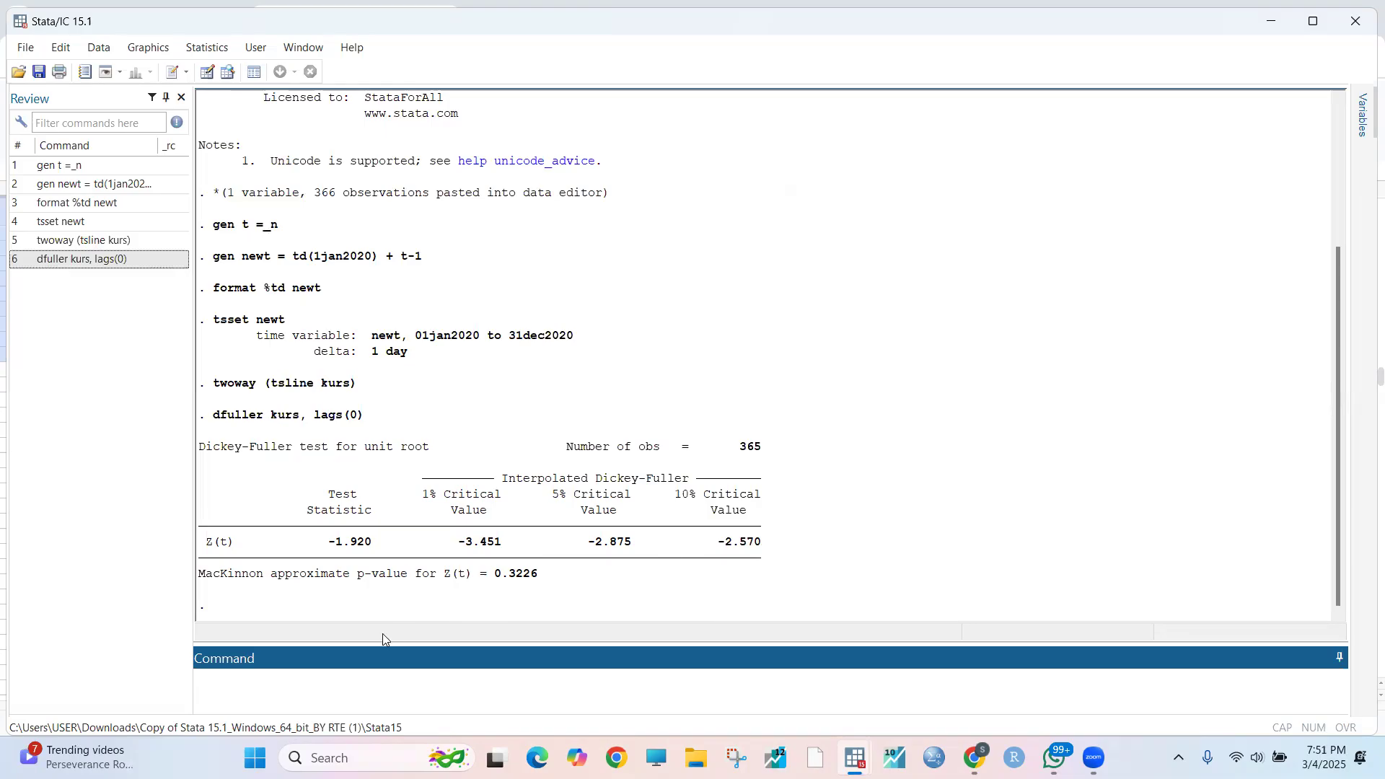
Run the Dickey-Fuller unit-root test on the first difference of kurs with dfuller D.kurs.
type("dfulee")
key("BackSpace")
key("BackSpace")
type("ller D.kurs")
key("Return")
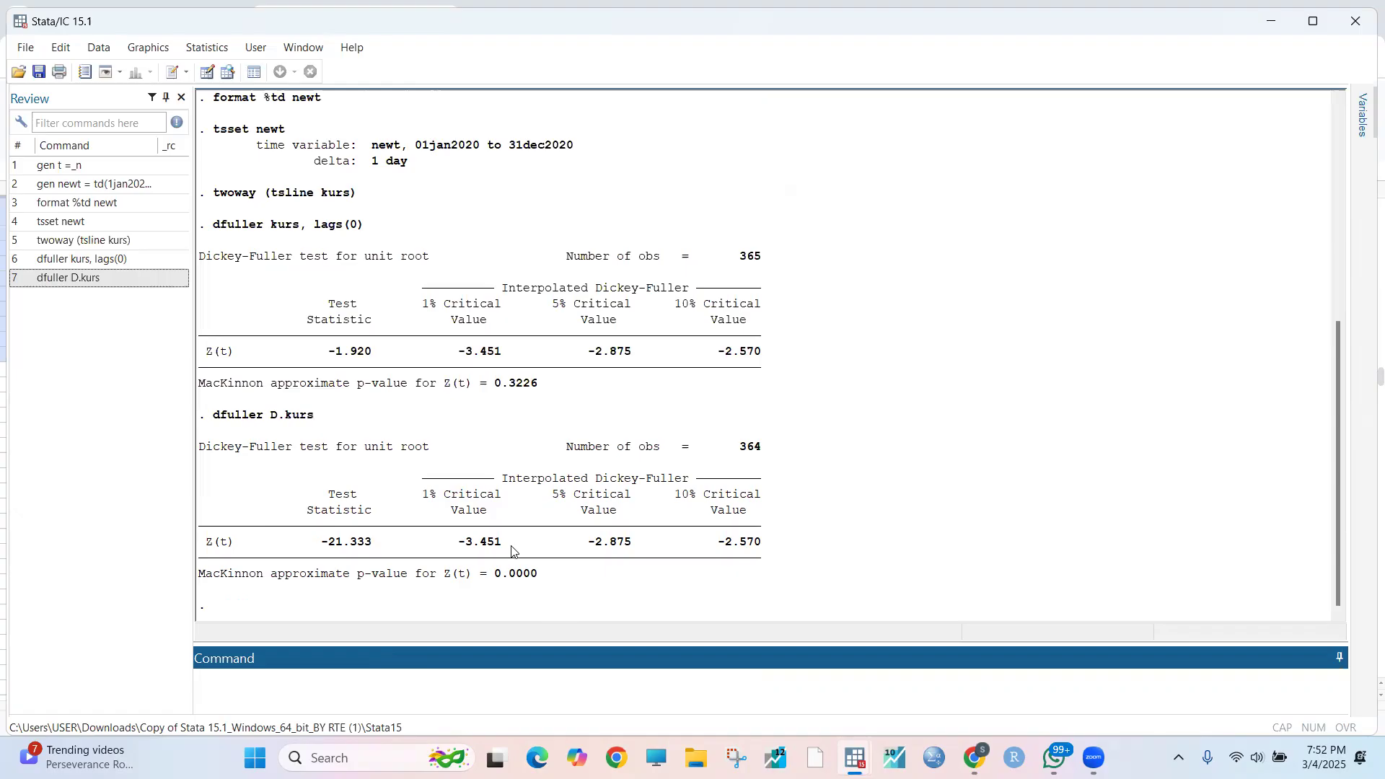
Plot the autocorrelations of the first-differenced exchange rate with ac D.kurs.
type("ad")
key("BackSpace")
type("c D.kurs")
key("Return")
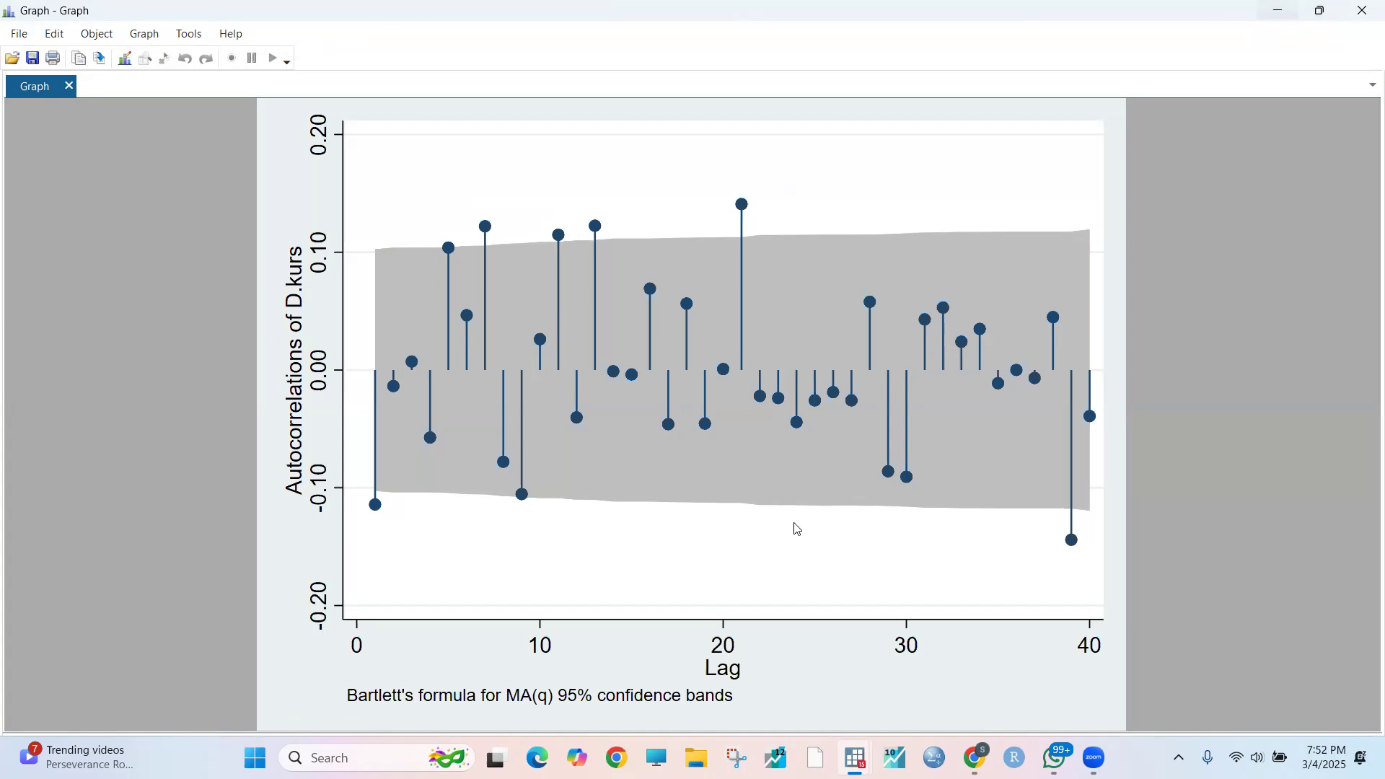
Plot the partial autocorrelations of the first-differenced exchange rate with pac D.kurs and minimize the graph.
key("alt+Tab")
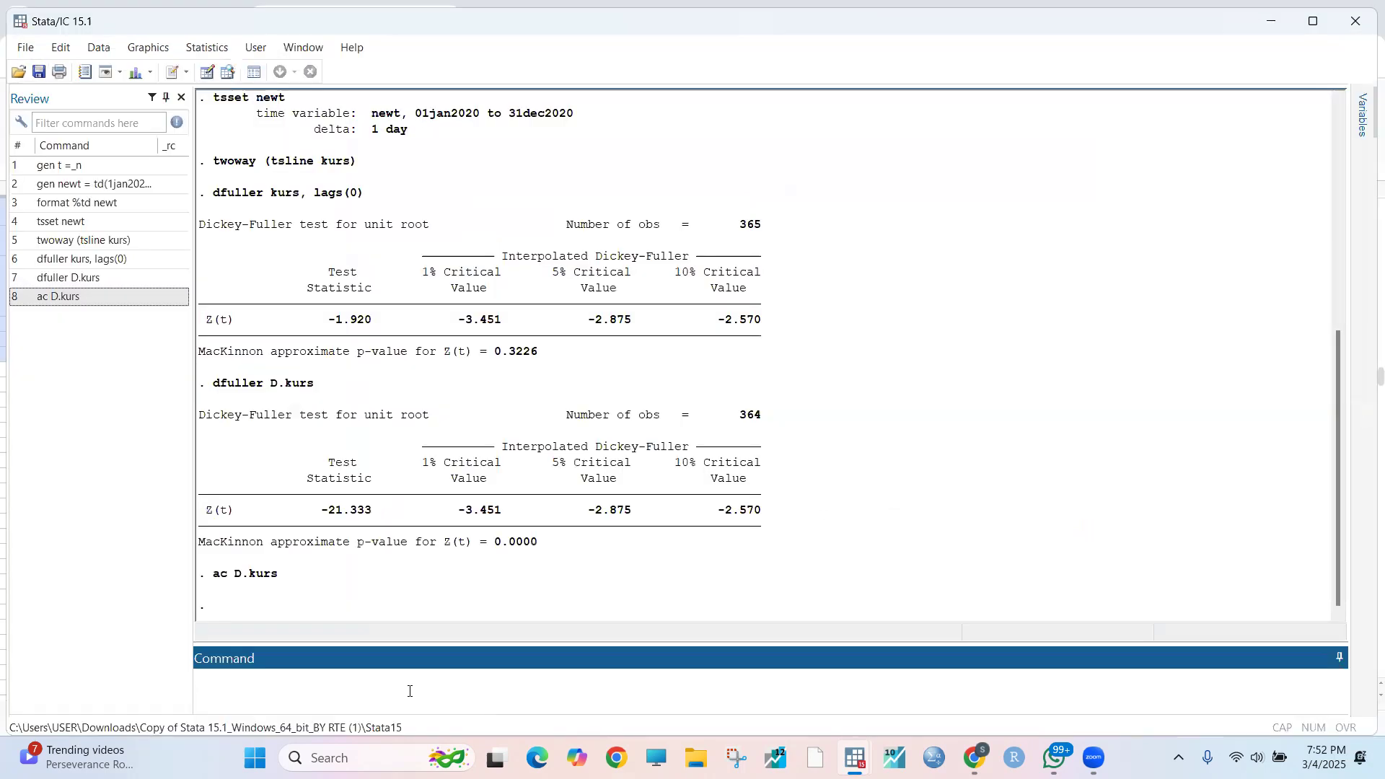
type("pac D.kurs")
key("Return")
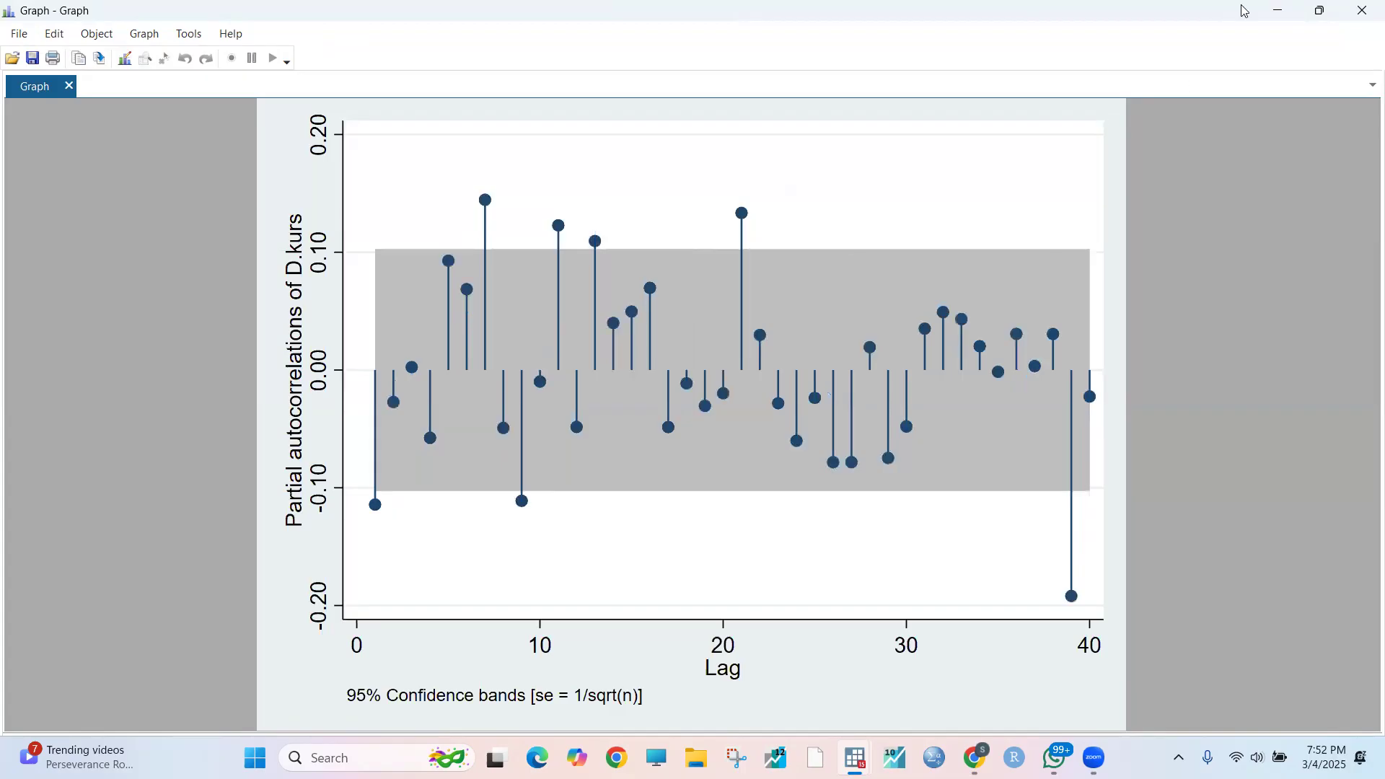
left_click(1279, 10)
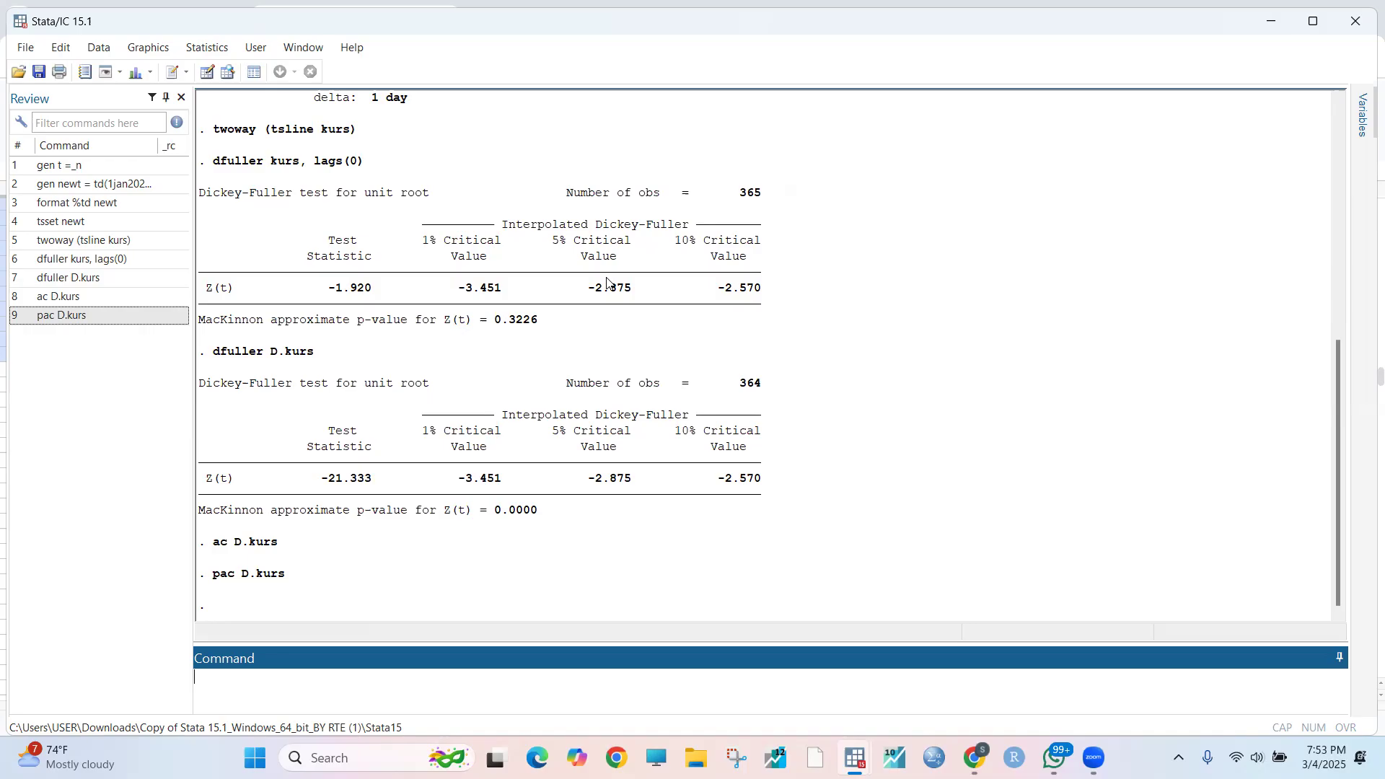
type("ar")
key("BackSpace")
key("BackSpace")
Estimate an ARIMA(0,1,1) model with kurs as the dependent variable and compute its information criteria with estat ic.
left_click(205, 49)
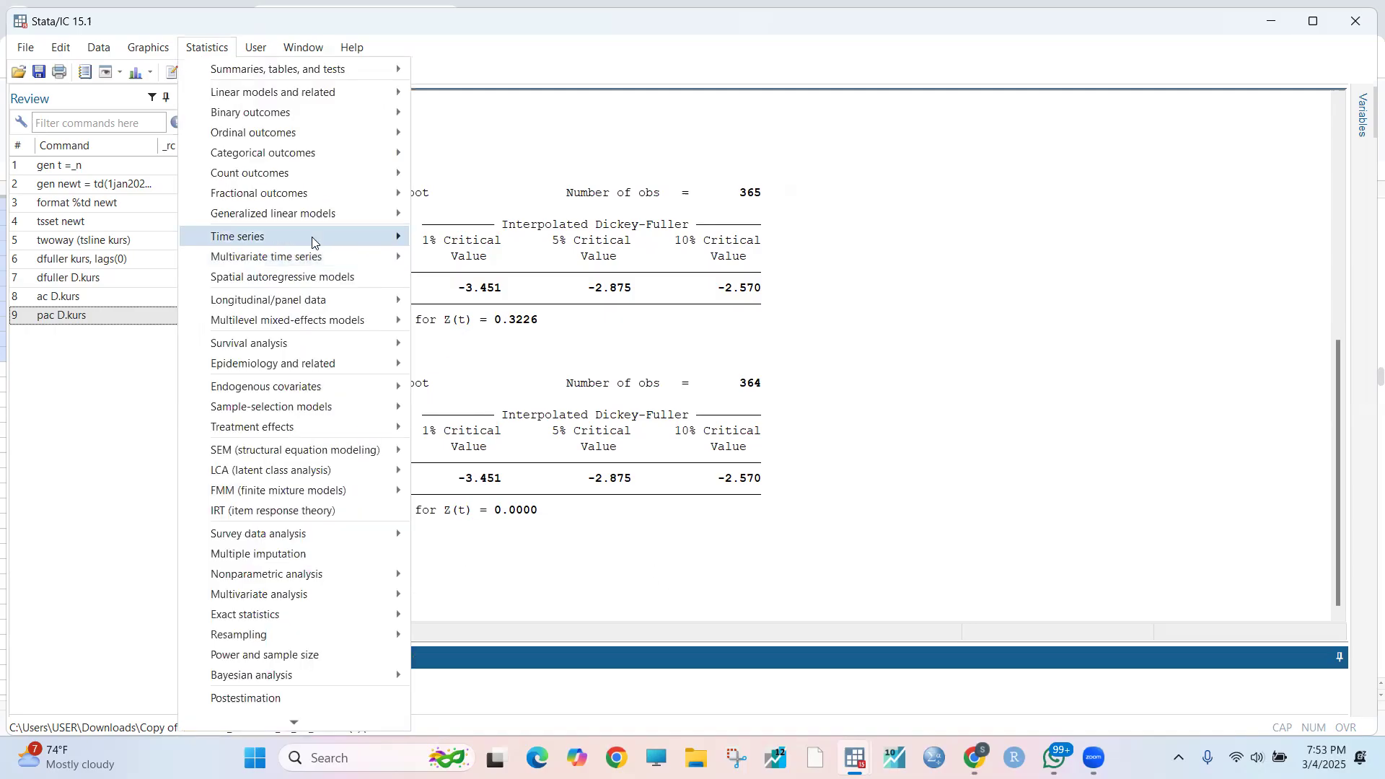
mouse_move(312, 237)
left_click(601, 263)
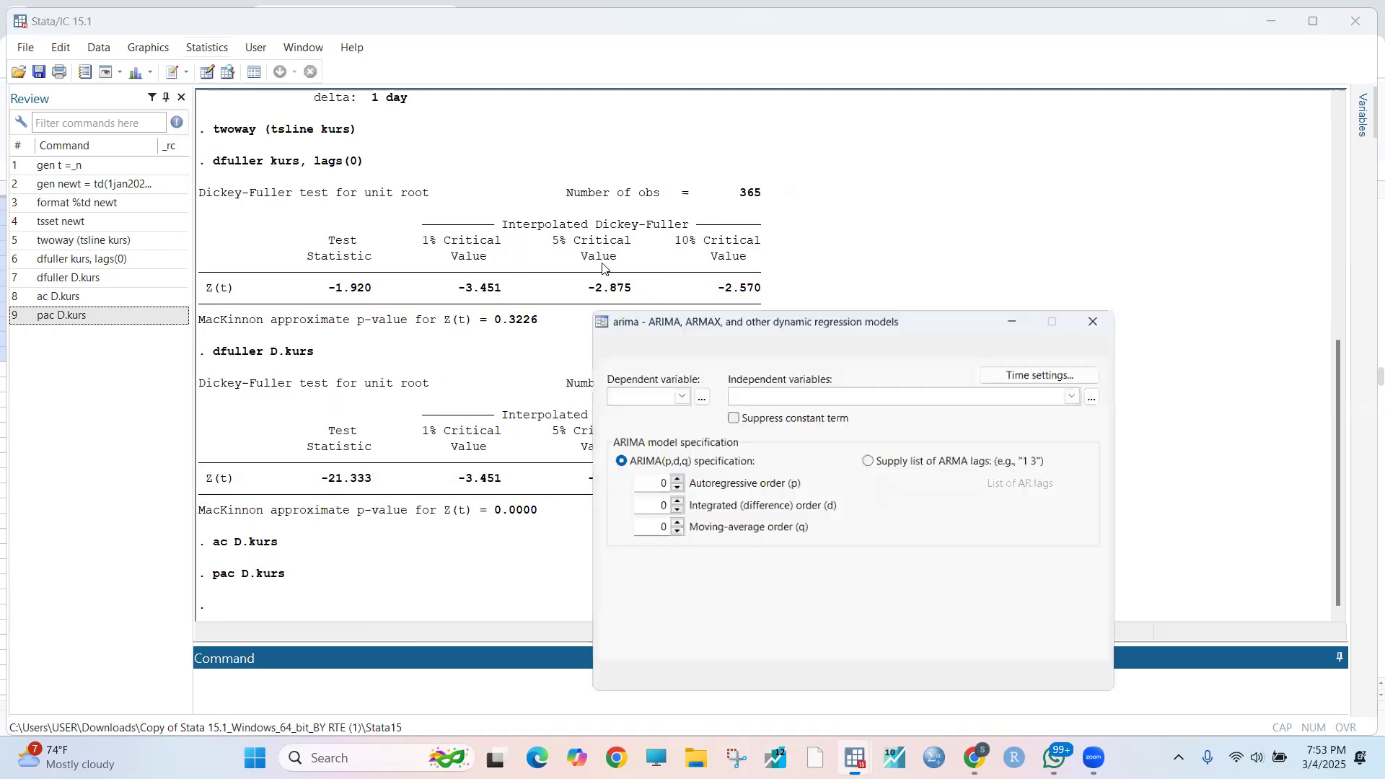
left_click(671, 503)
left_click(671, 523)
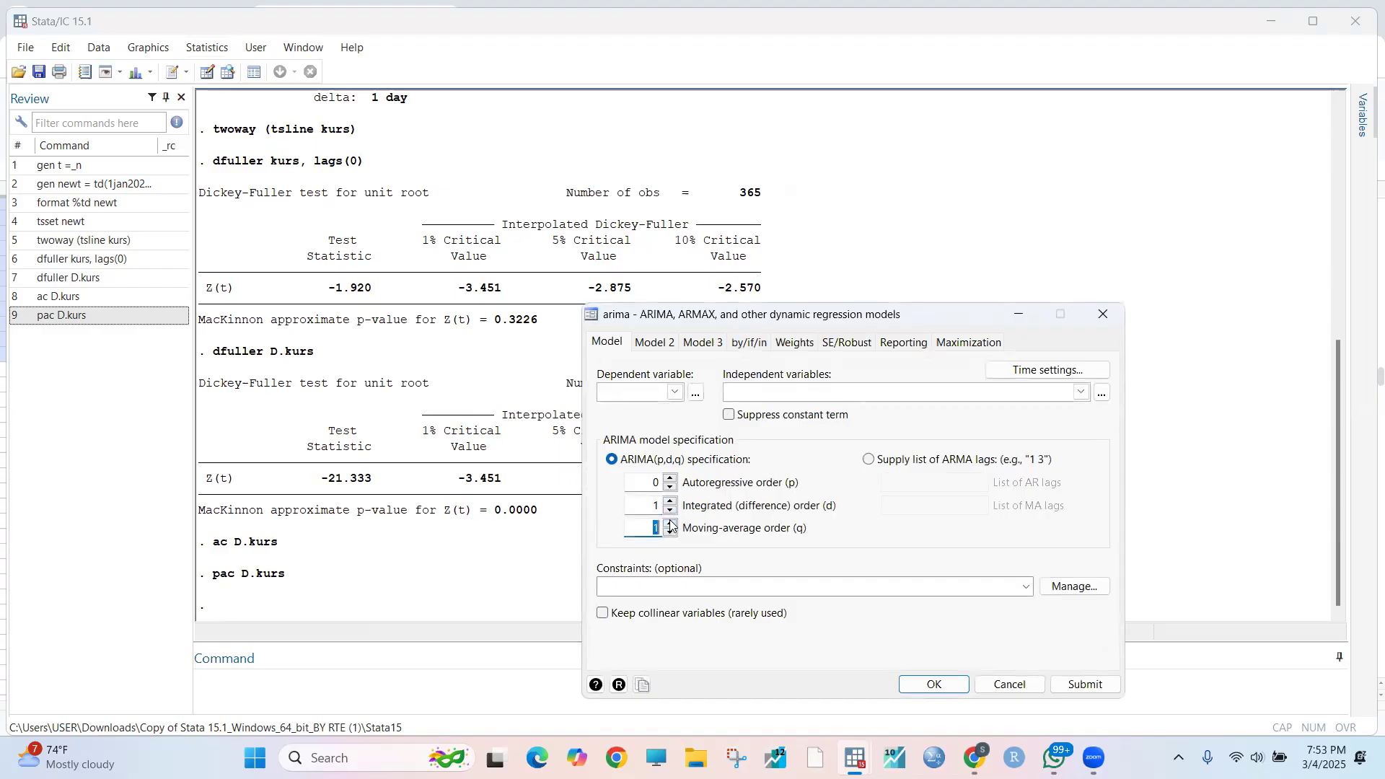
left_click(926, 688)
left_click(967, 527)
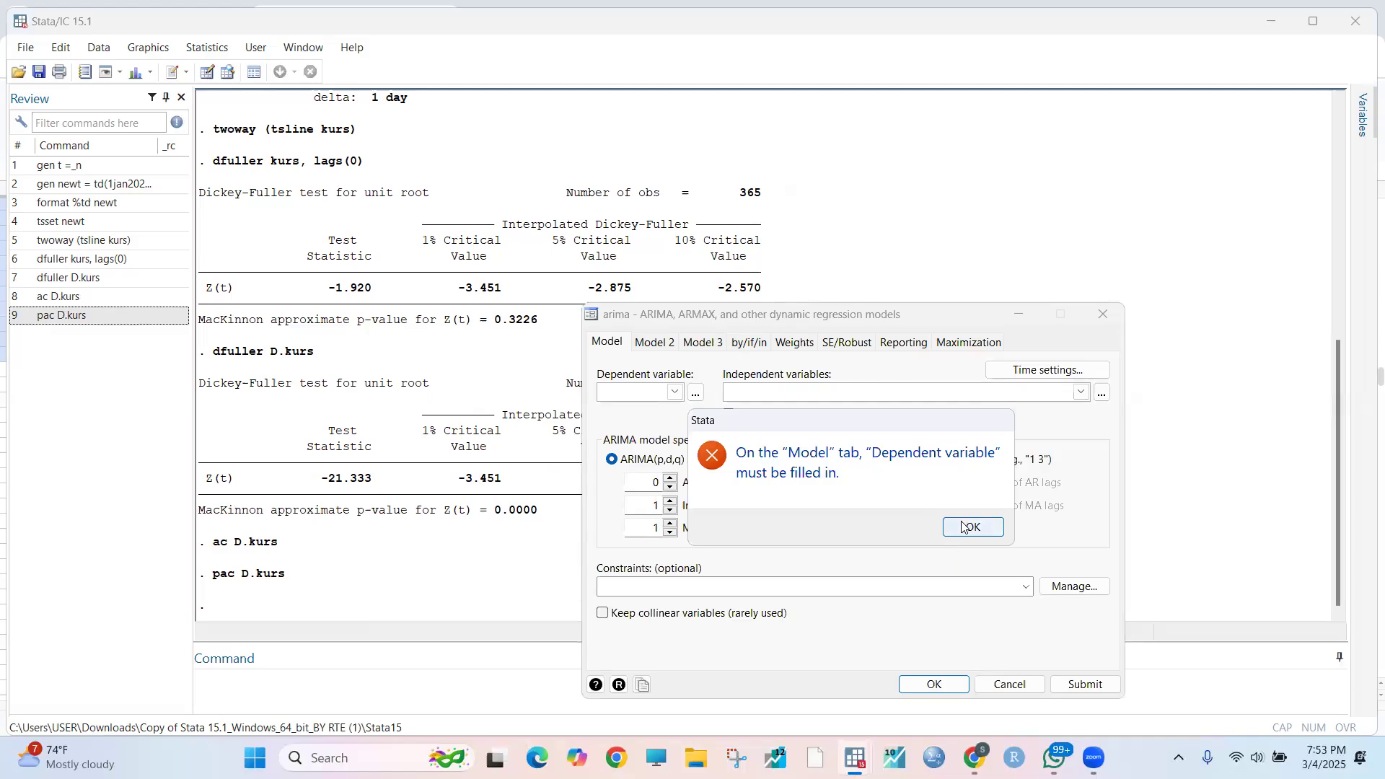
left_click(675, 392)
left_click(670, 409)
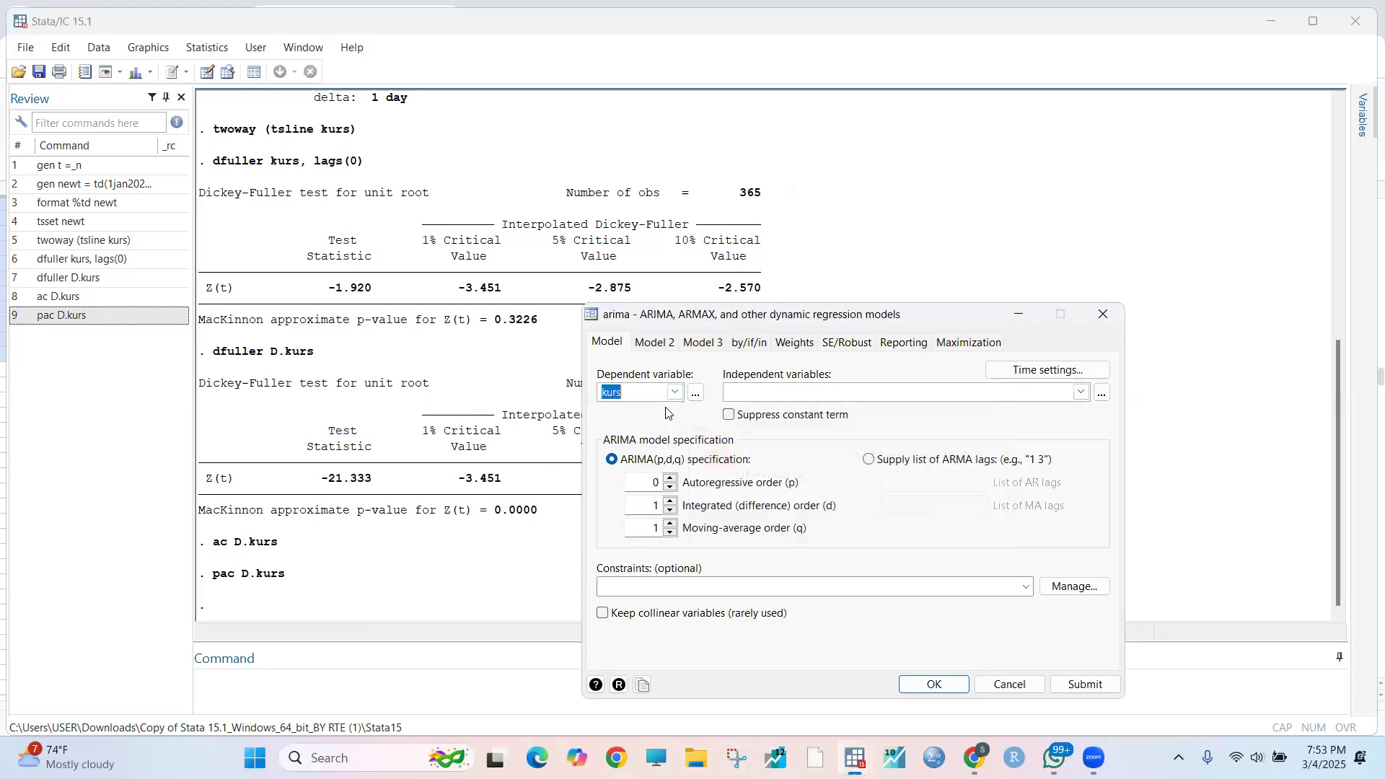
left_click(915, 686)
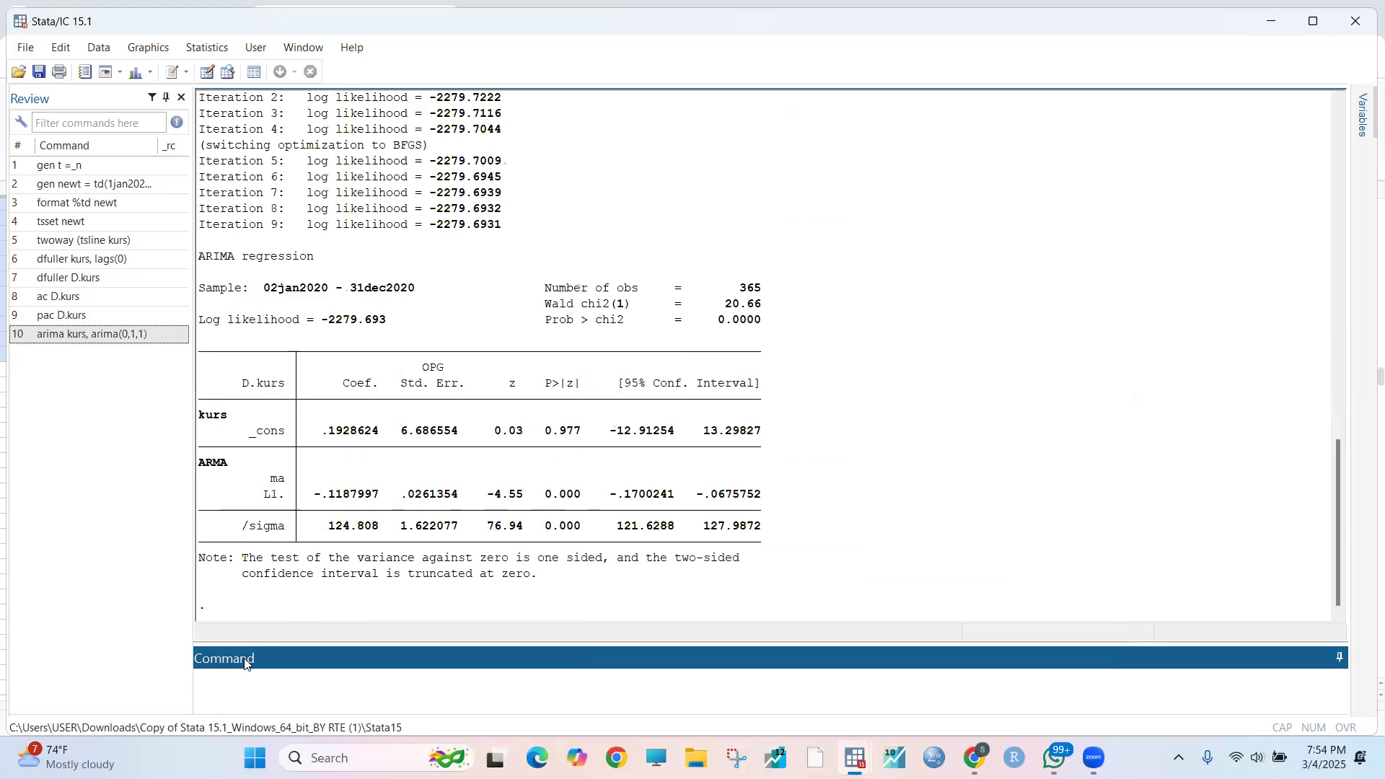
type("estat ic")
key("Return")
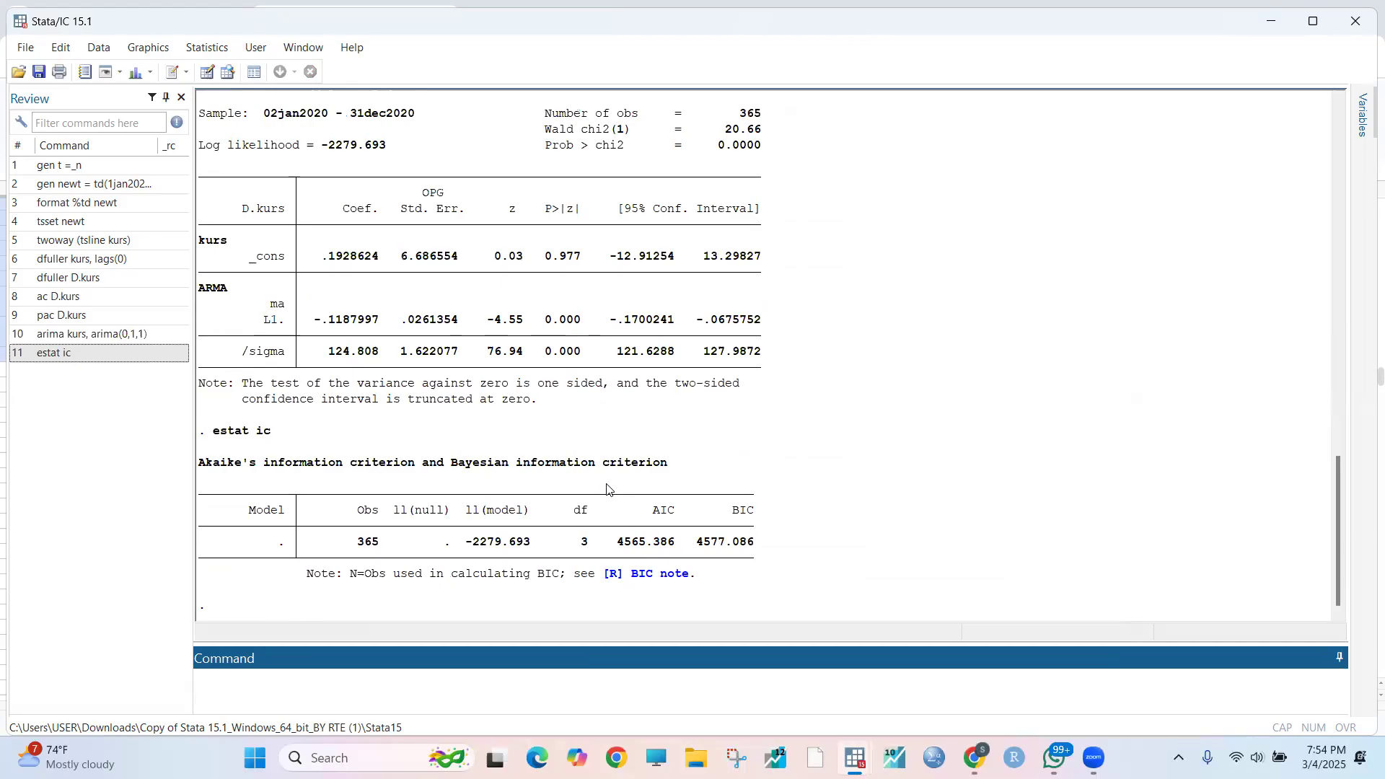
Estimate an ARIMA(1,1,1) model of kurs by adapting the earlier arima command, and compute its information criteria with estat ic.
left_click(147, 335)
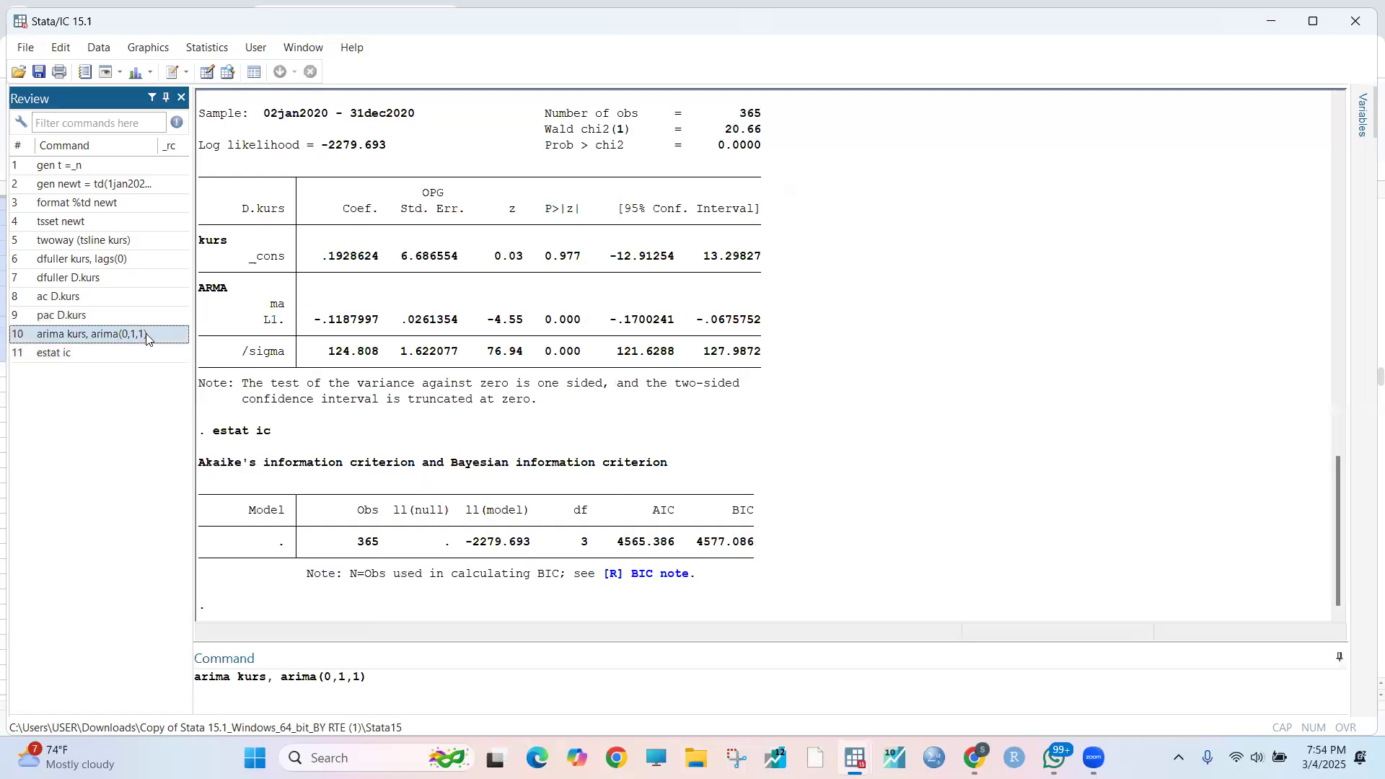
left_click(331, 678)
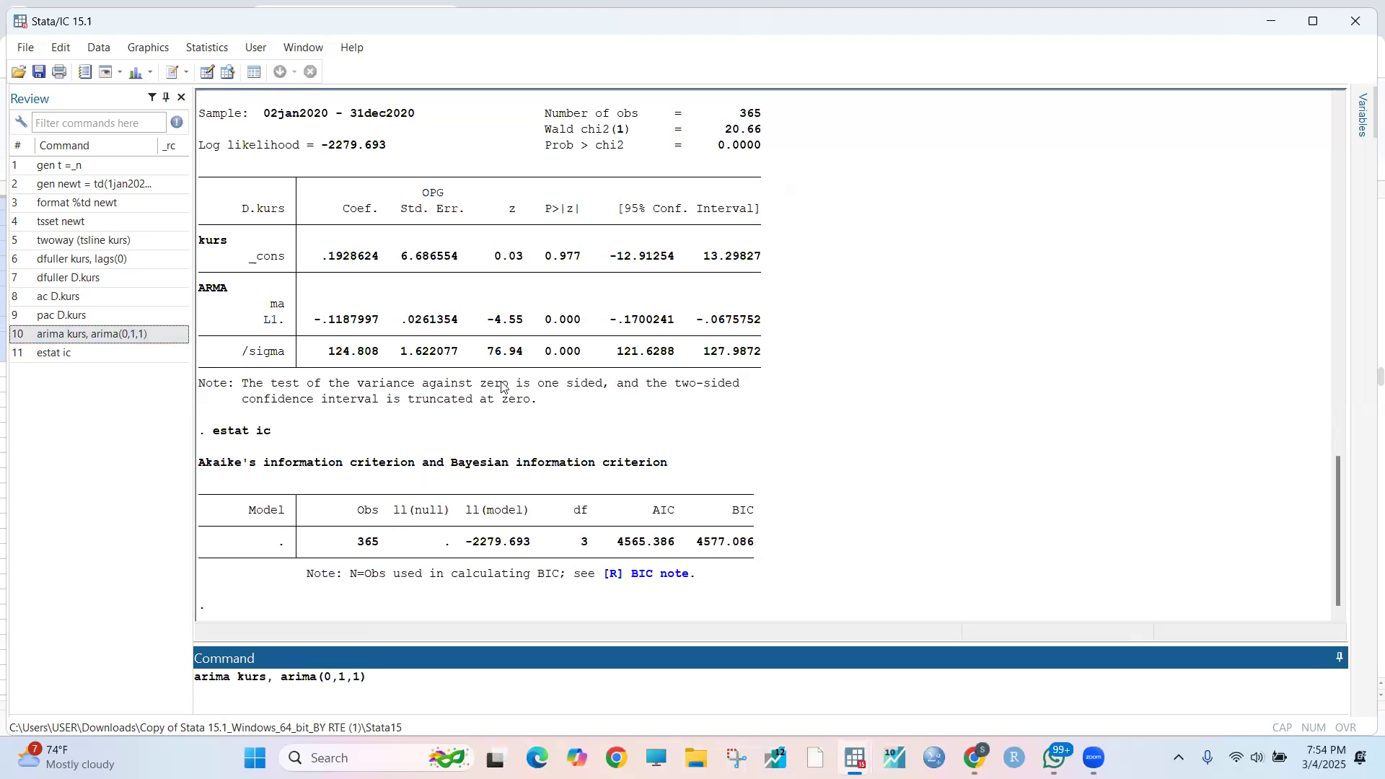
scroll(501, 388, "up", 2)
key("BackSpace")
type("1")
key("Return")
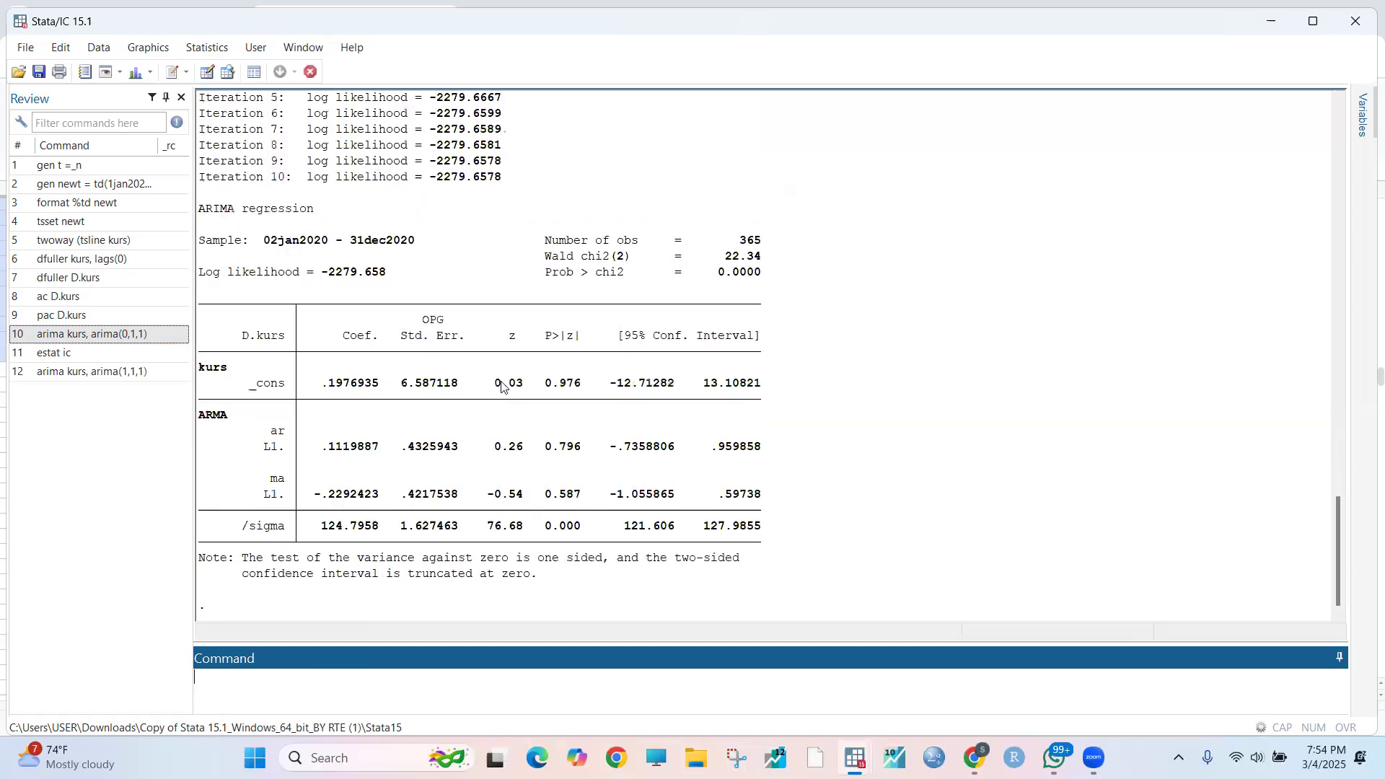
type("estat ic")
key("Return")
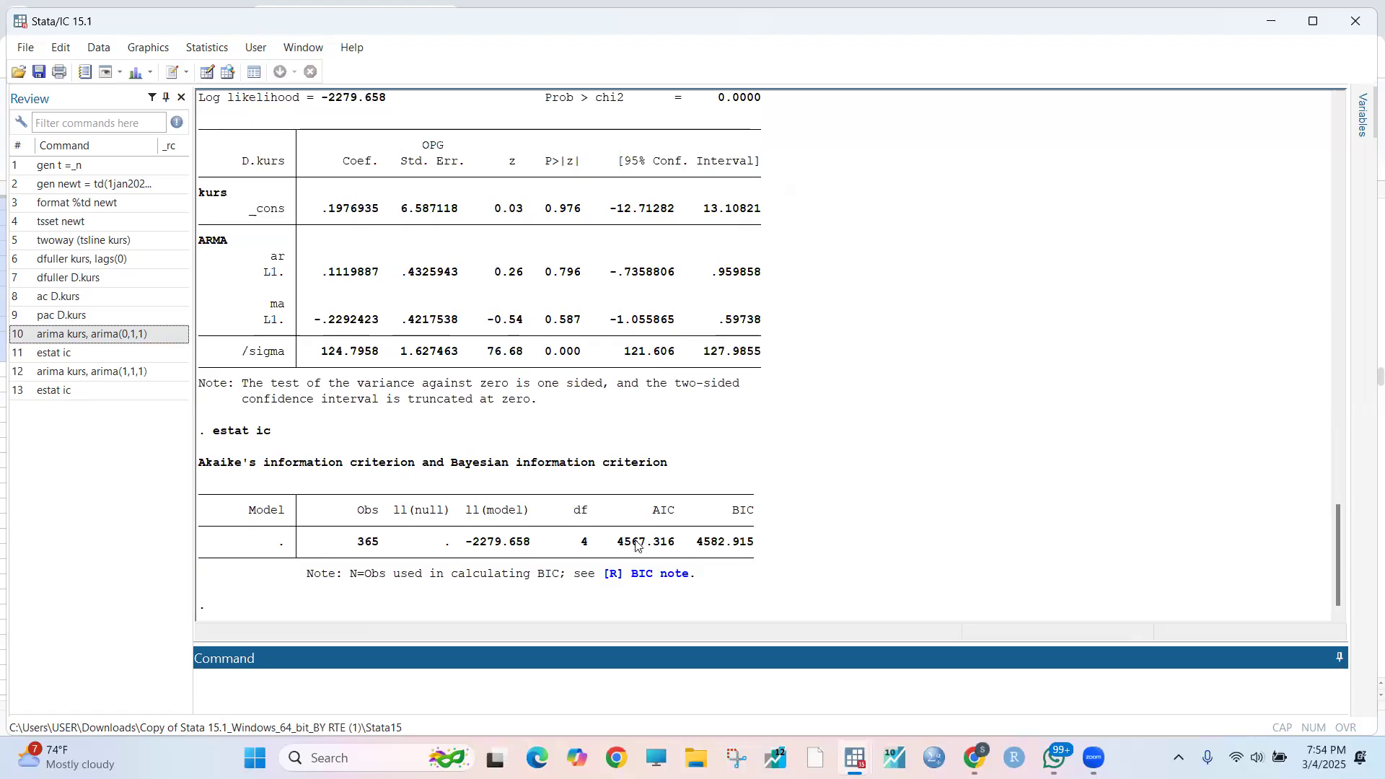
Estimate an ARIMA(1,1,0) model of kurs by adapting the previous arima command, and compute its information criteria with estat ic.
scroll(820, 503, "up", 9)
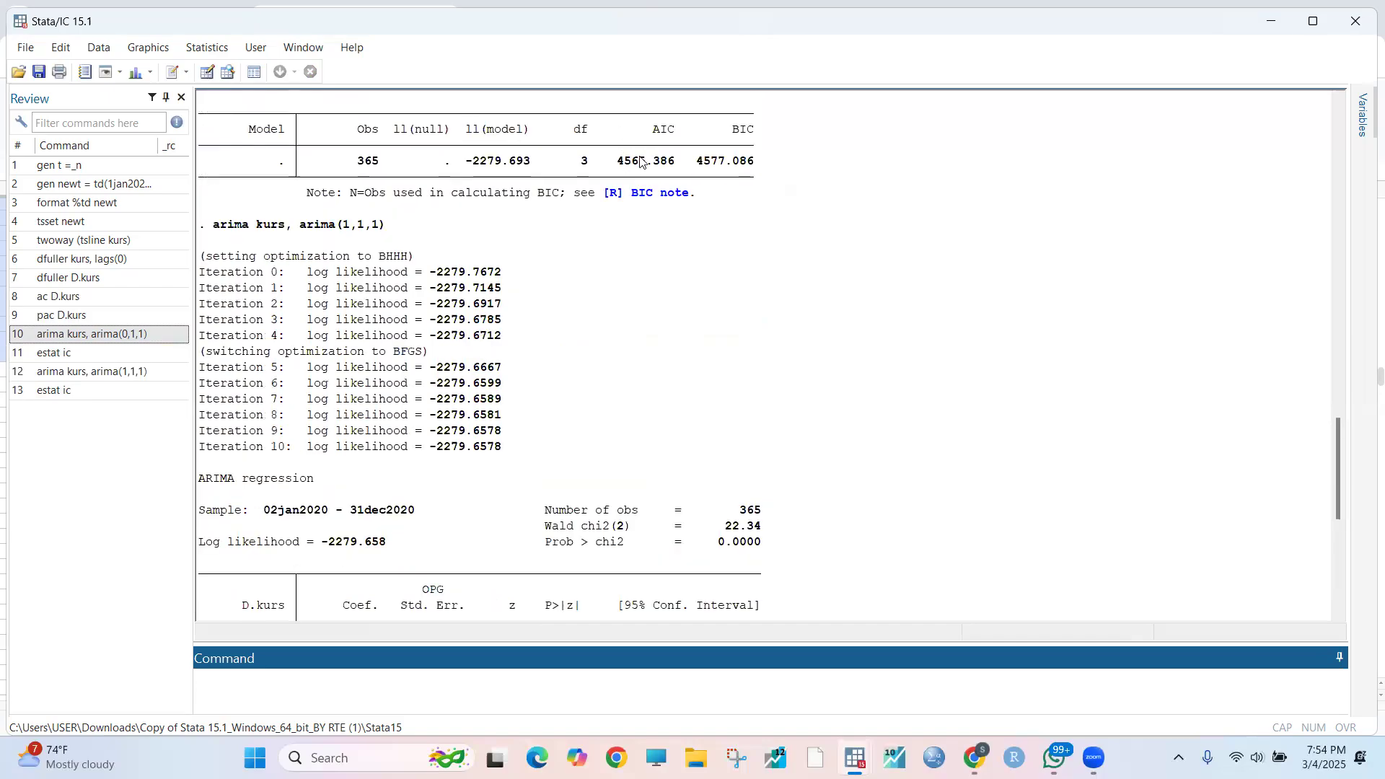
scroll(693, 436, "up", 5)
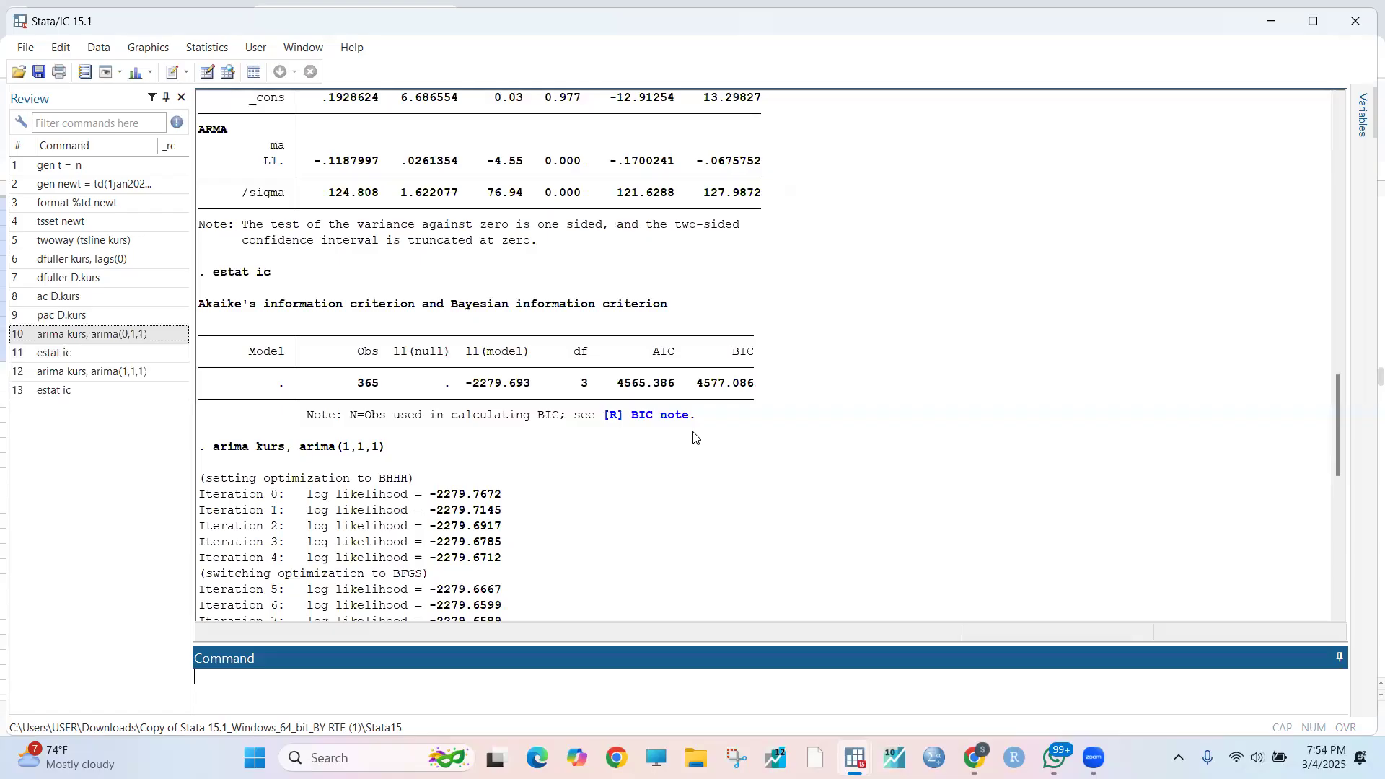
scroll(693, 437, "down", 15)
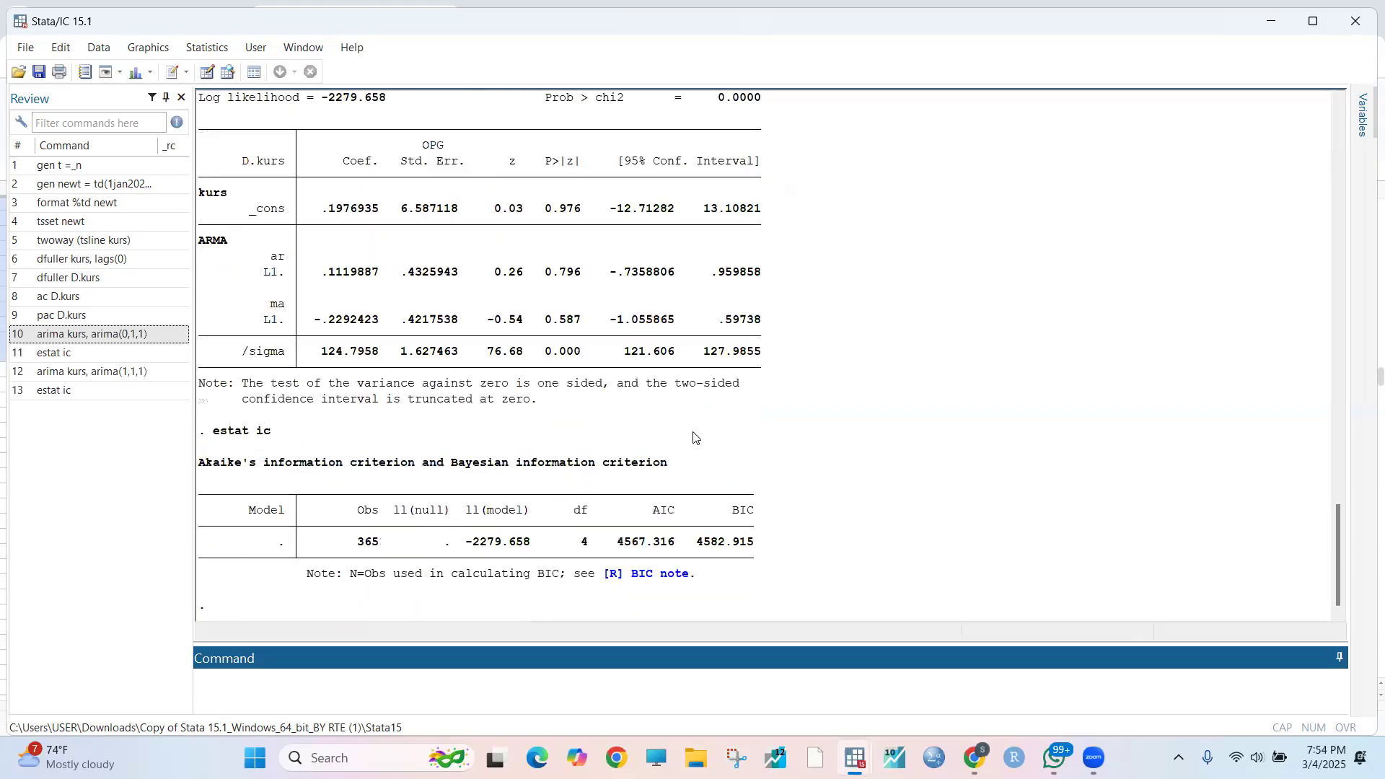
left_click(137, 370)
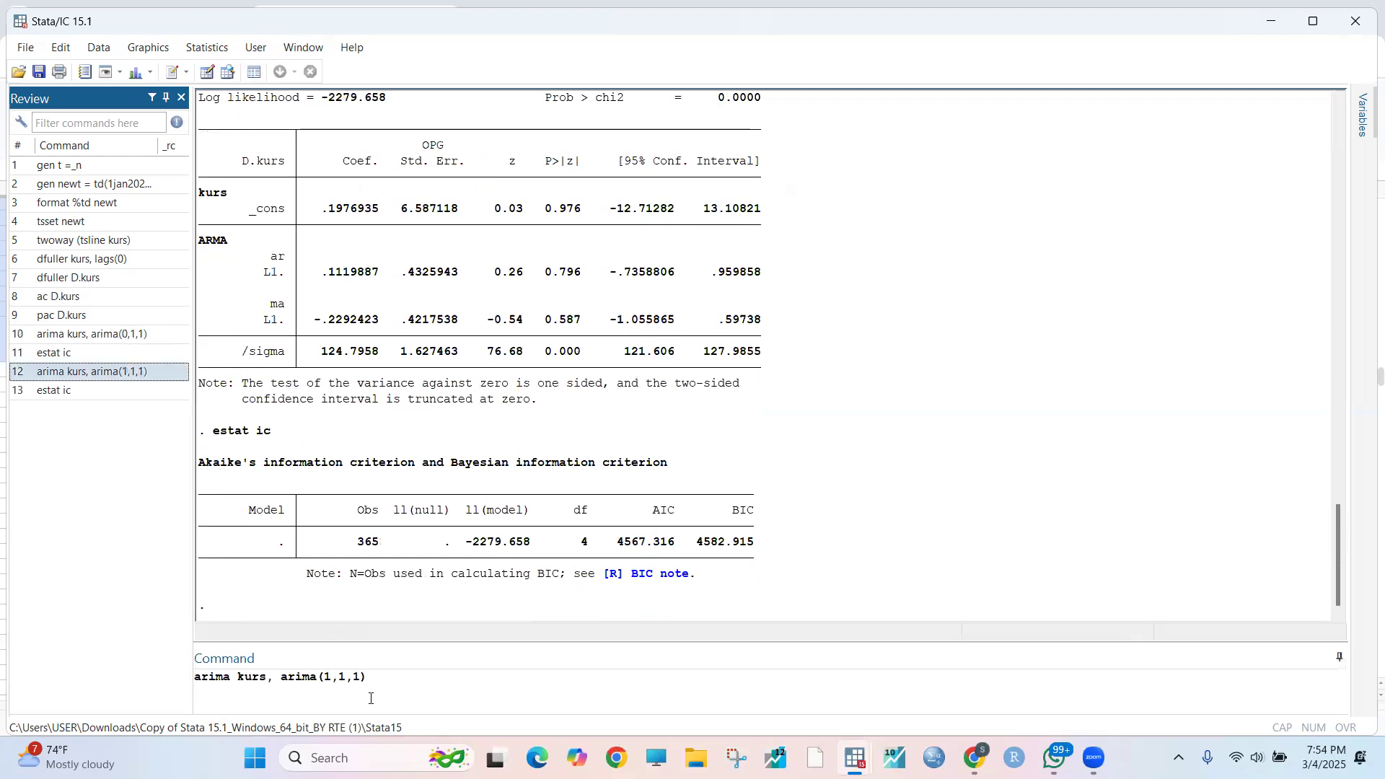
left_click(358, 678)
key("BackSpace")
type("0")
key("Return")
type("estat ic")
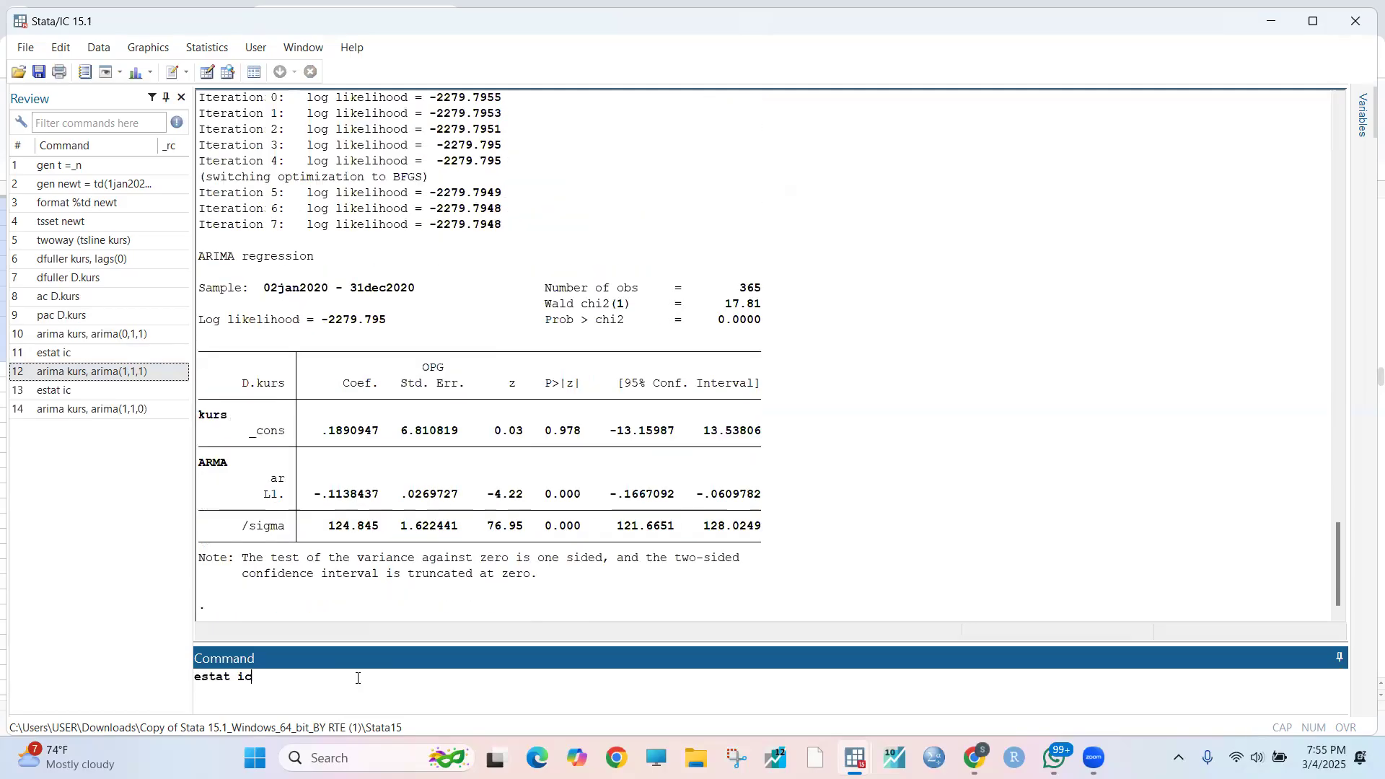
key("Return")
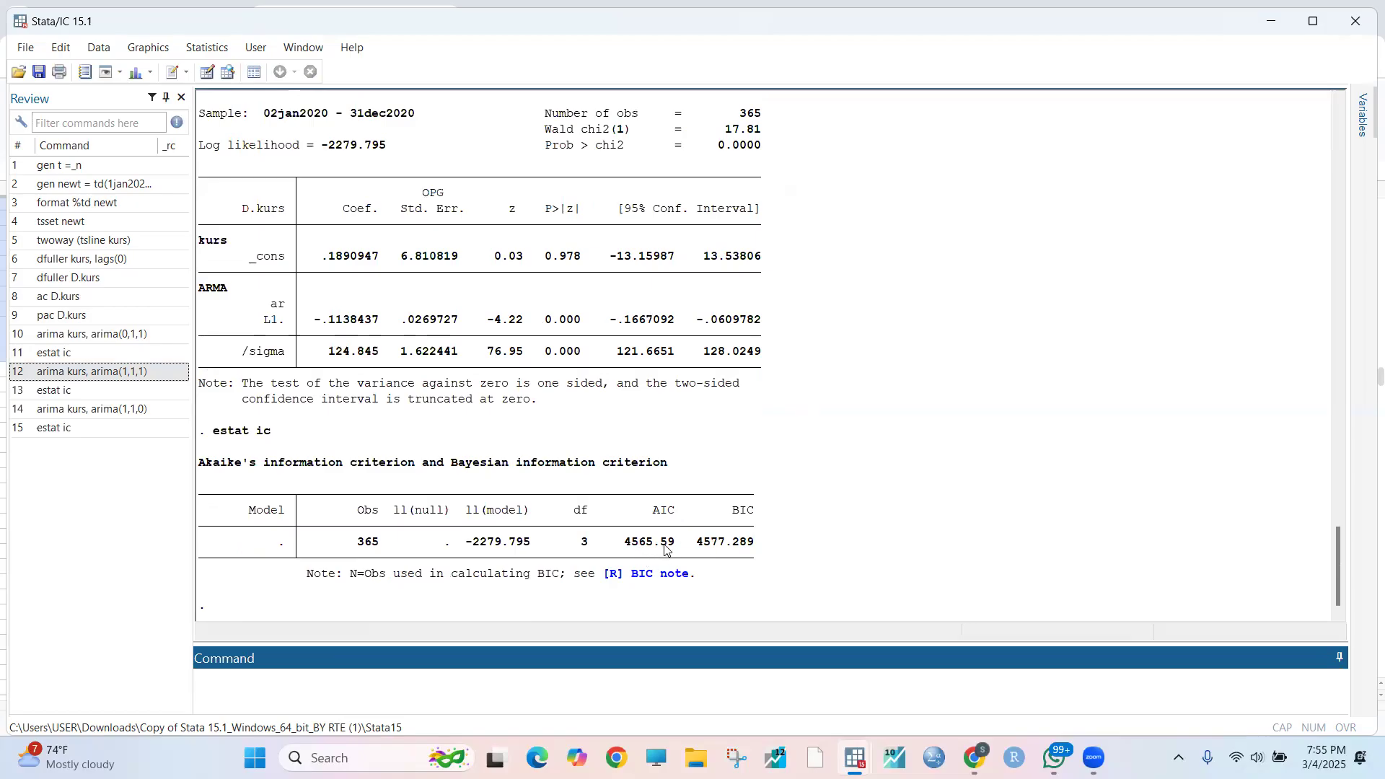
Compare the AIC and BIC of the fitted models and rerun the ARIMA(0,1,1) estimation of kurs.
scroll(704, 557, "up", 20)
scroll(704, 556, "up", 9)
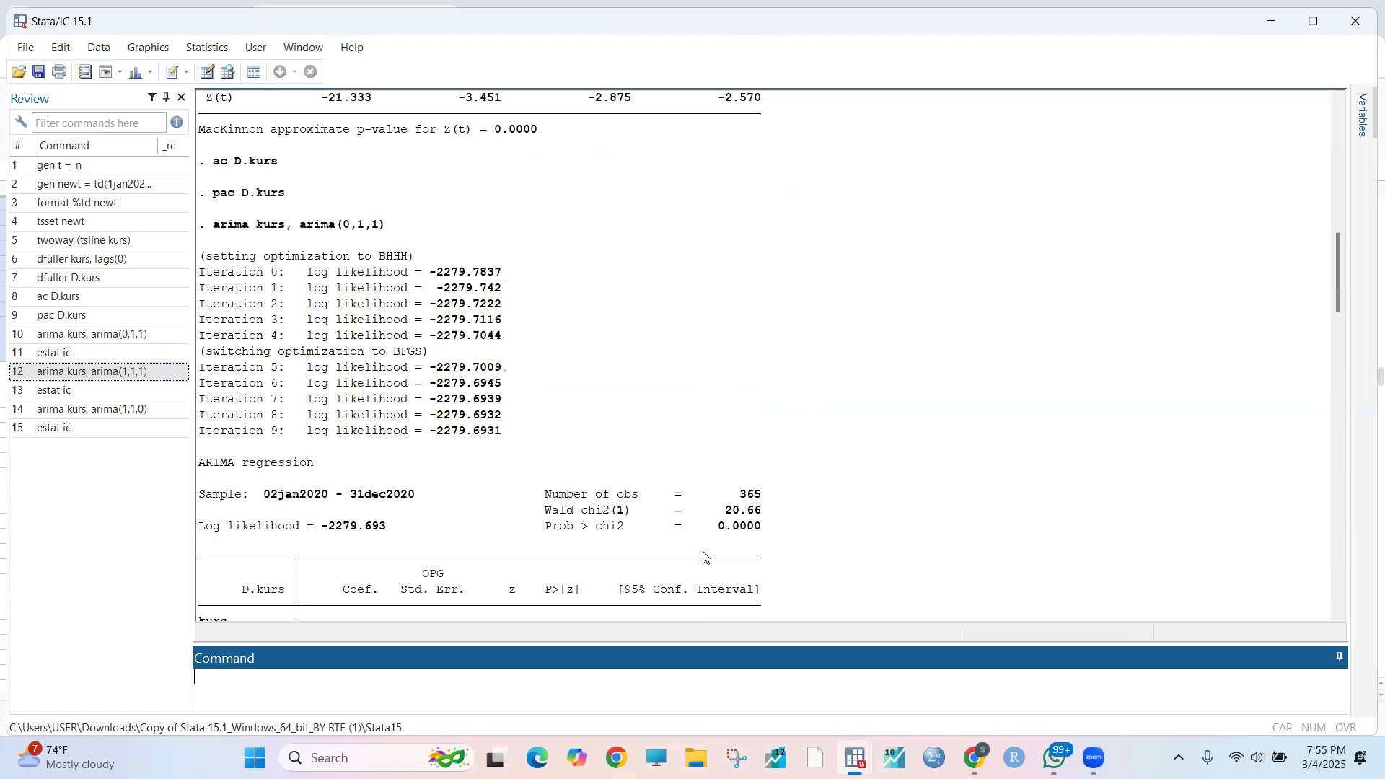
scroll(704, 557, "down", 6)
scroll(704, 557, "down", 4)
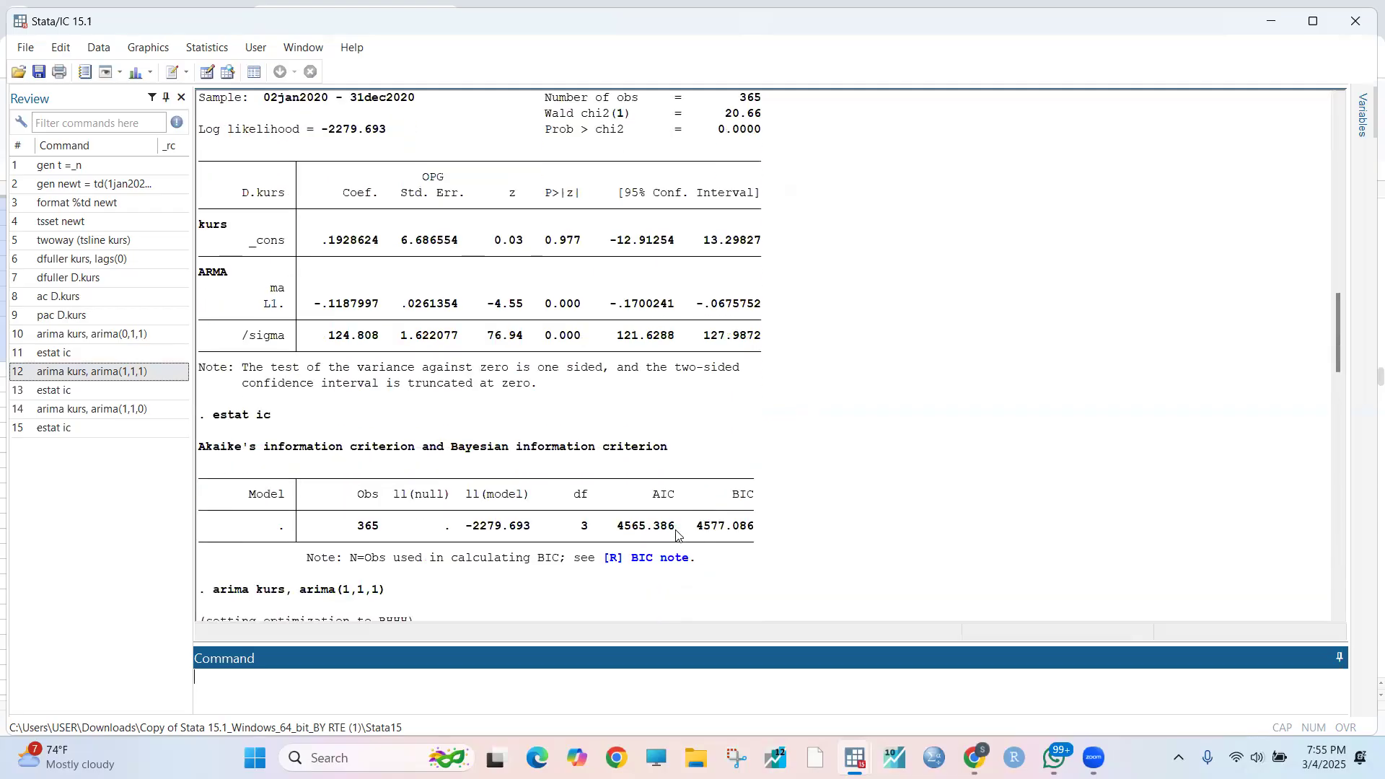
scroll(675, 538, "up", 1)
scroll(675, 538, "up", 8)
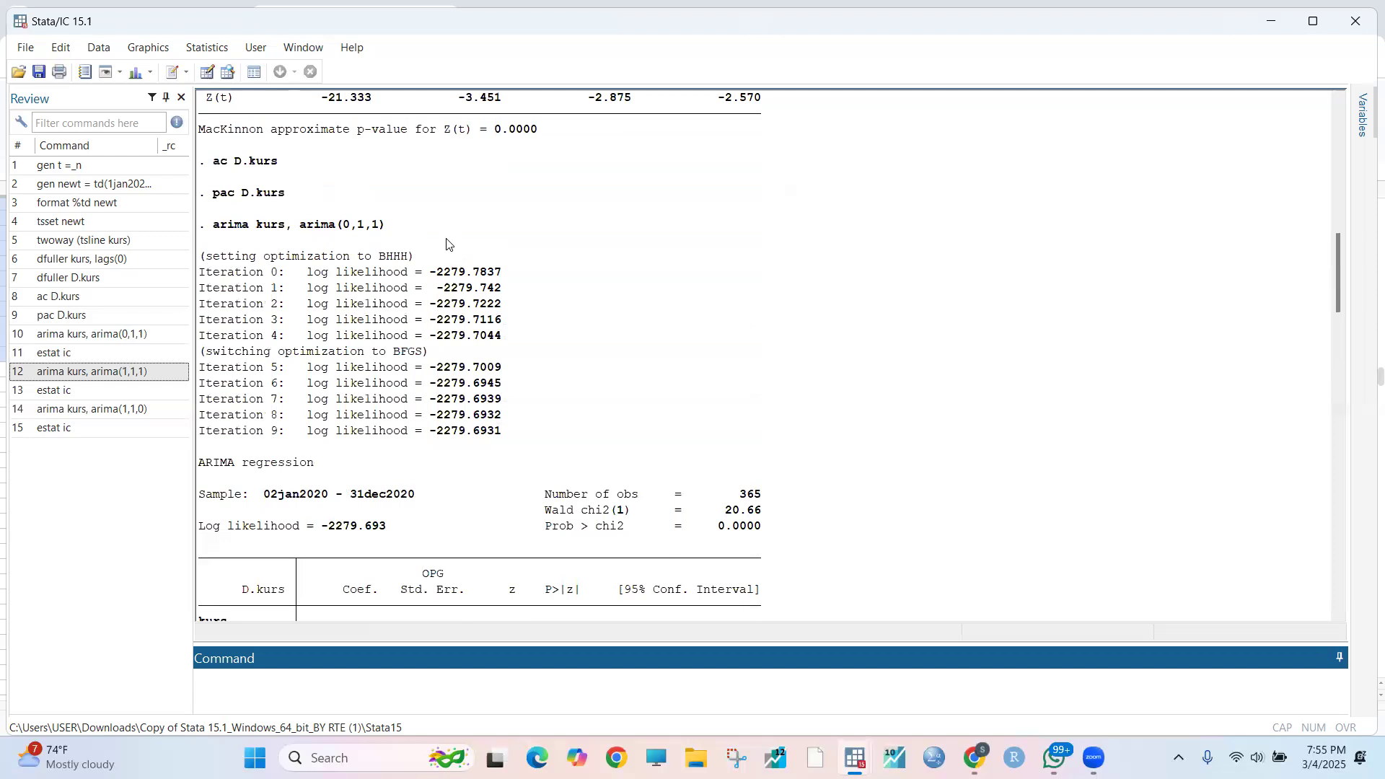
left_click(141, 333)
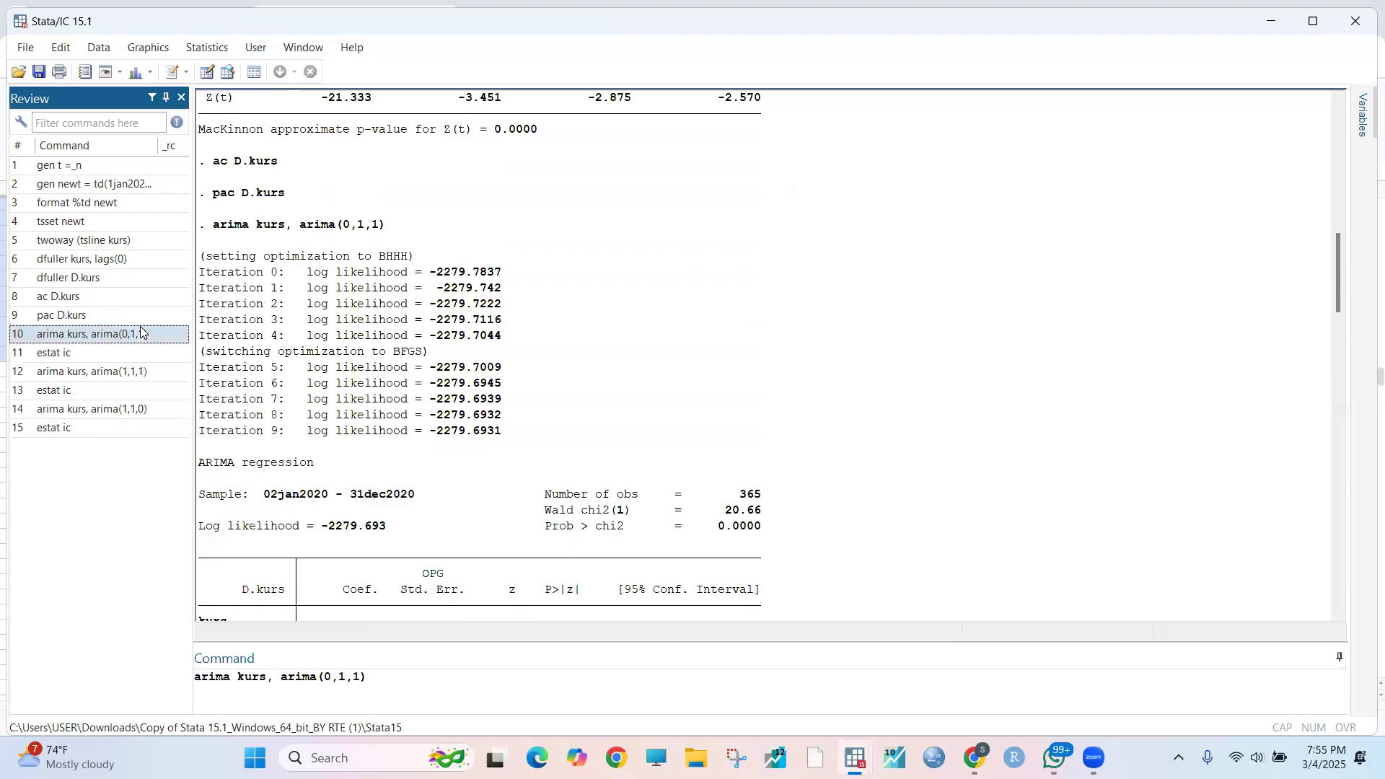
double_click(141, 333)
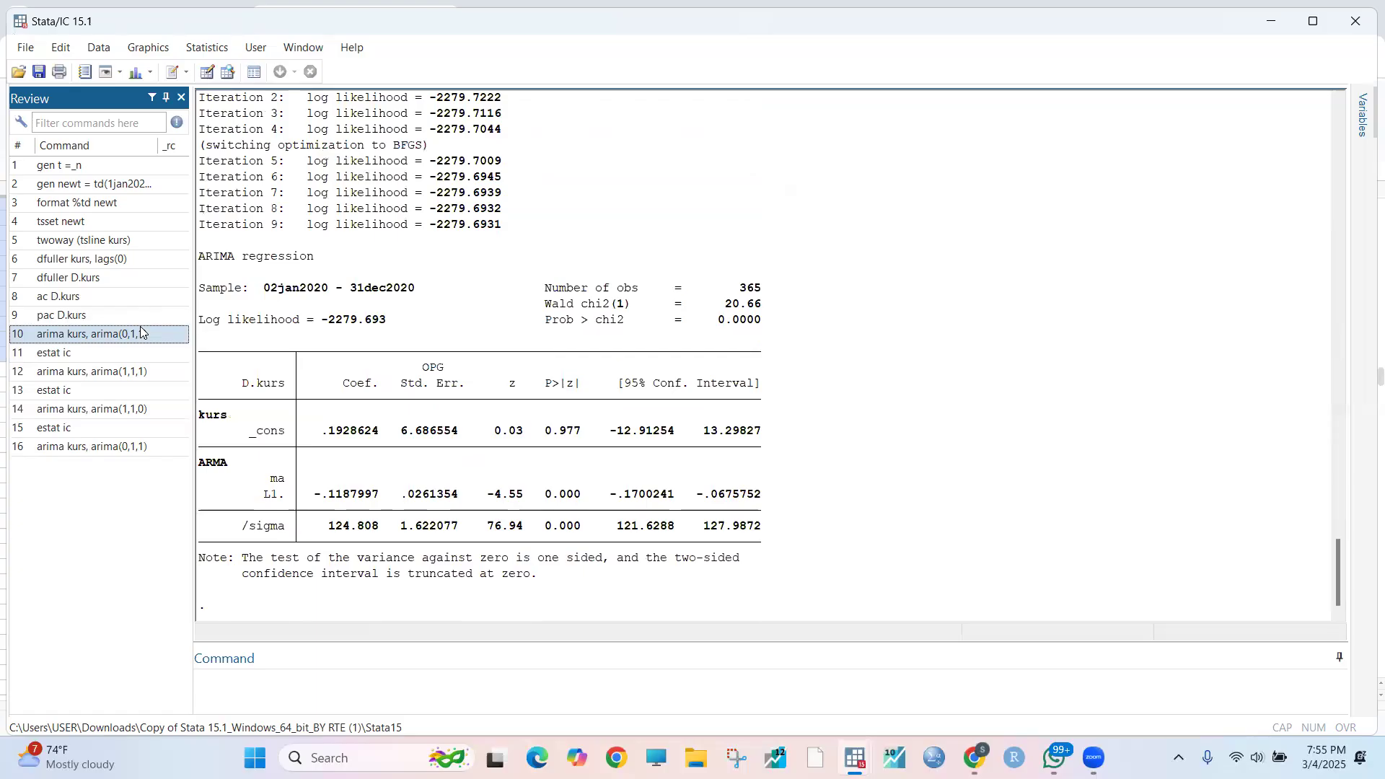
Save the residuals of the ARIMA(0,1,1) model as a new variable named ekomet with predict.
left_click(285, 685)
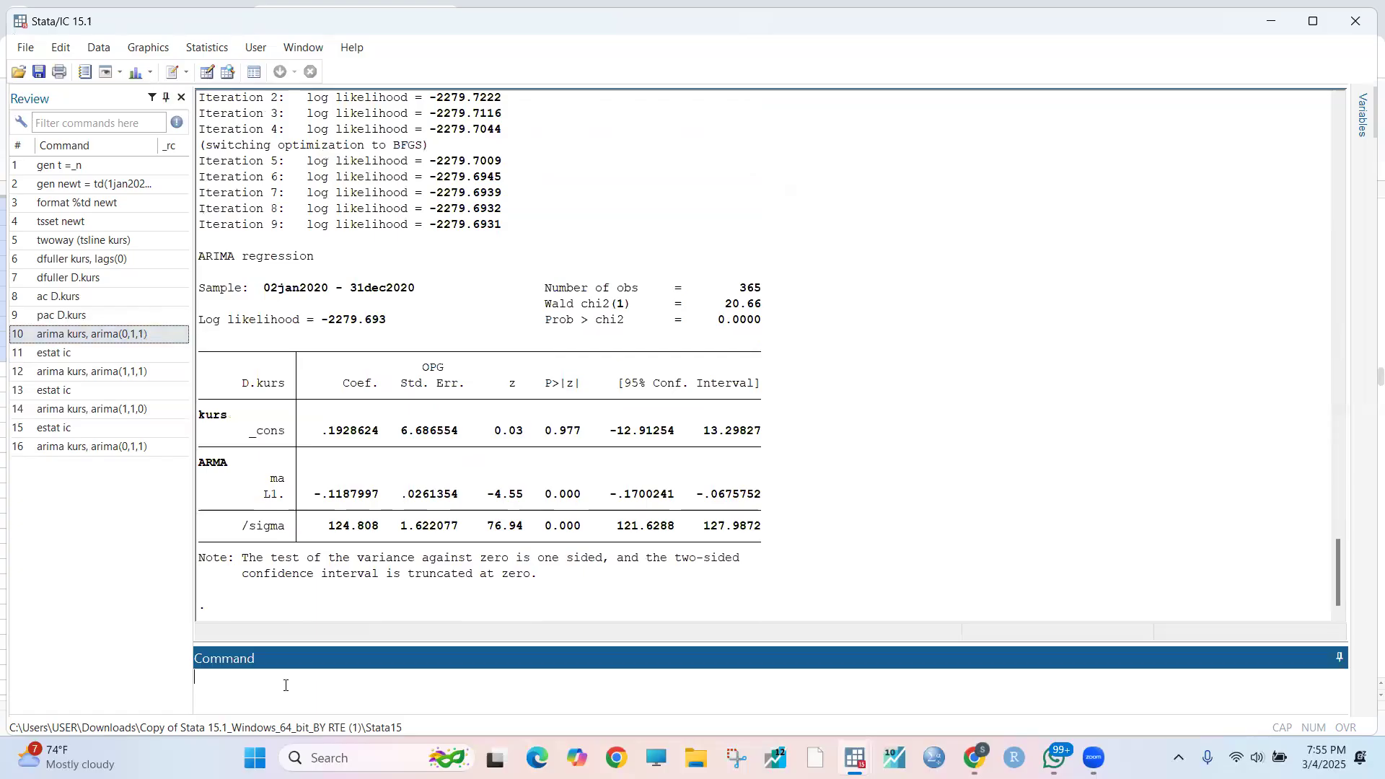
type("predict ekomet, resid")
key("Return")
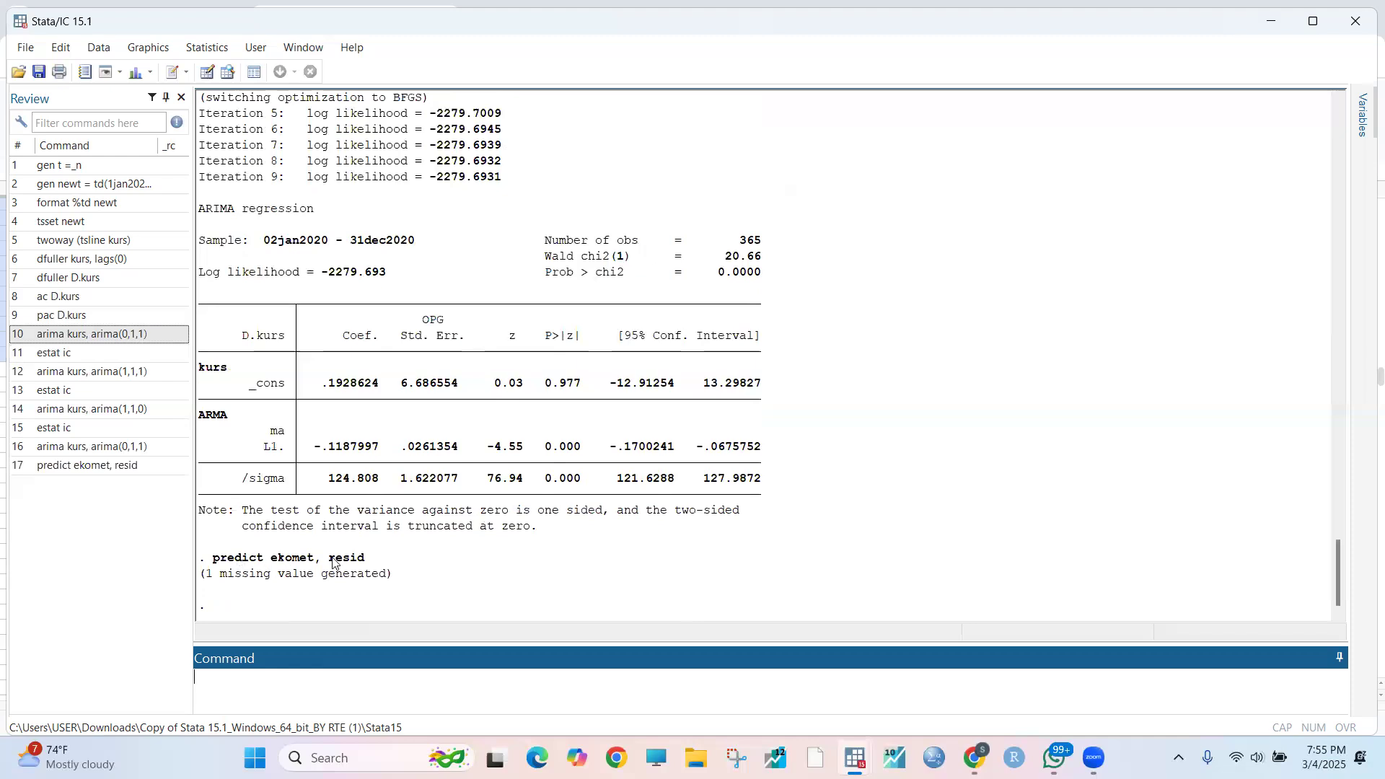
Regress ekomet on a constant only and test its residuals for ARCH effects with estat archlm.
type("regress ekomet")
key("Return")
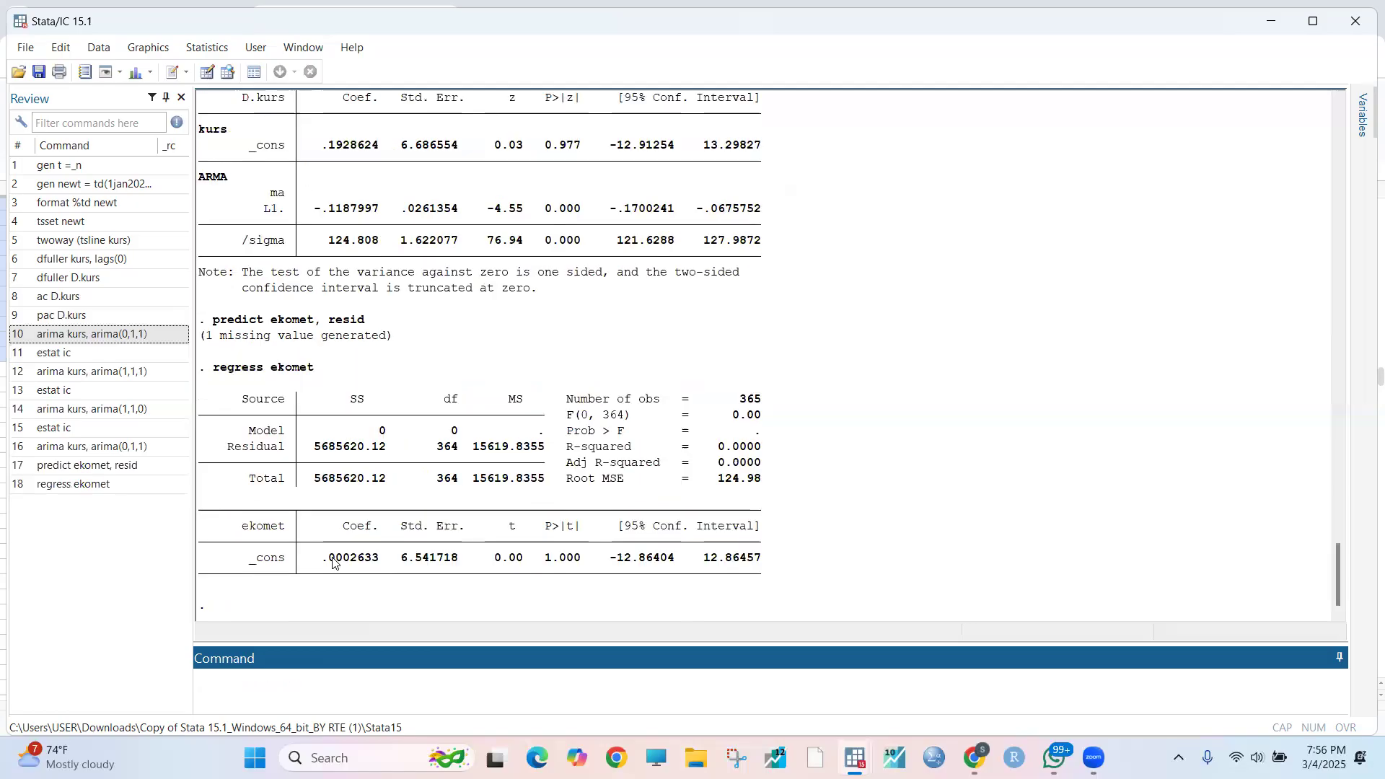
type("estat archlm")
key("Return")
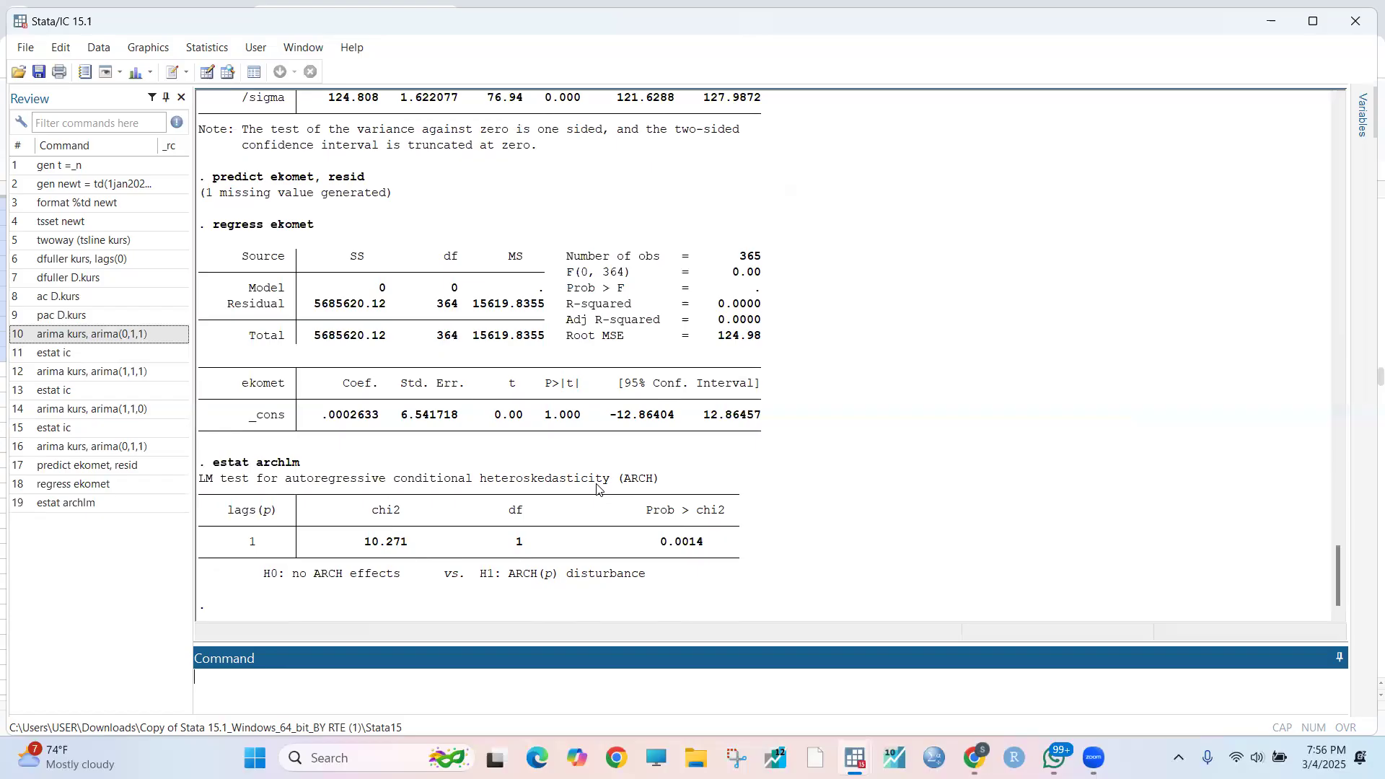
Fit an ARCH model of kurs with a maximum ARCH lag of 1 and an ARIMA(0,1,1) specification using the arch estimation dialog.
left_click(209, 48)
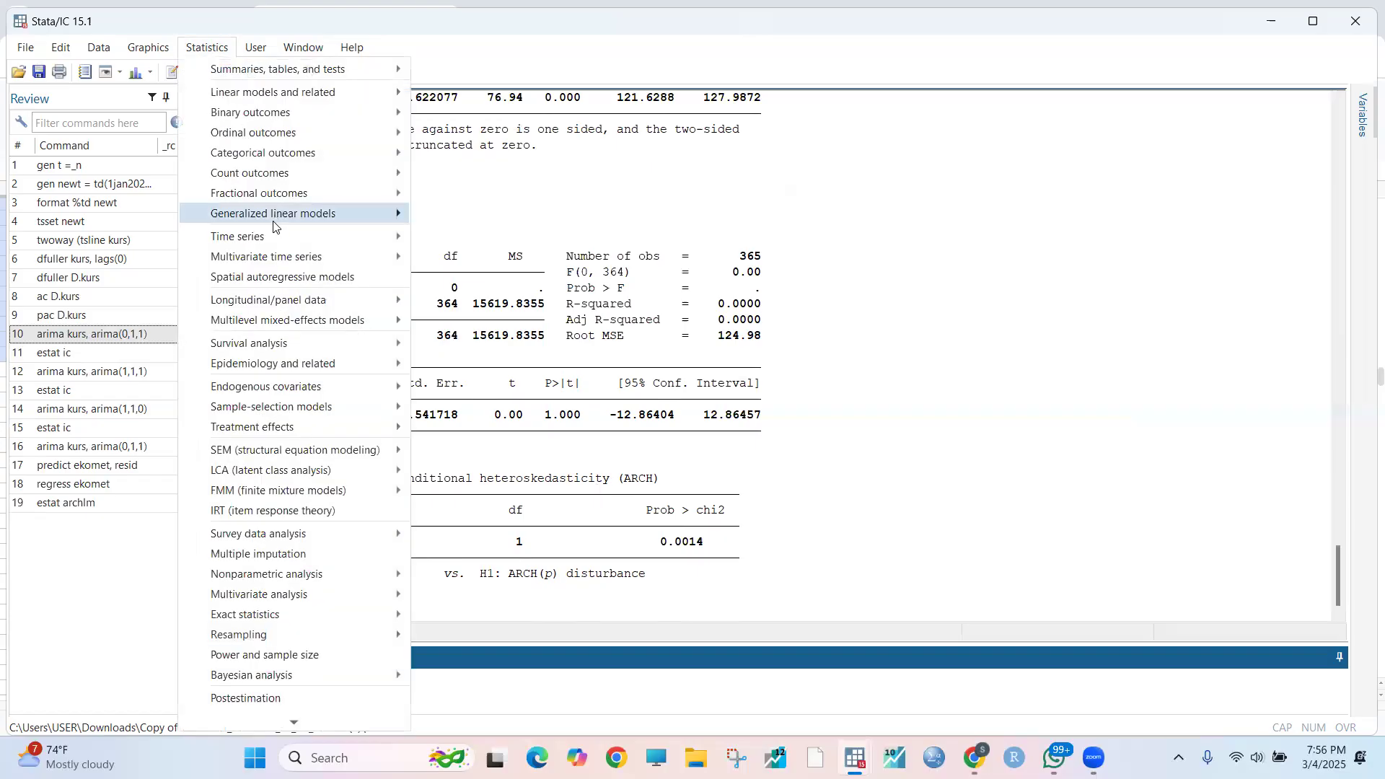
mouse_move(274, 237)
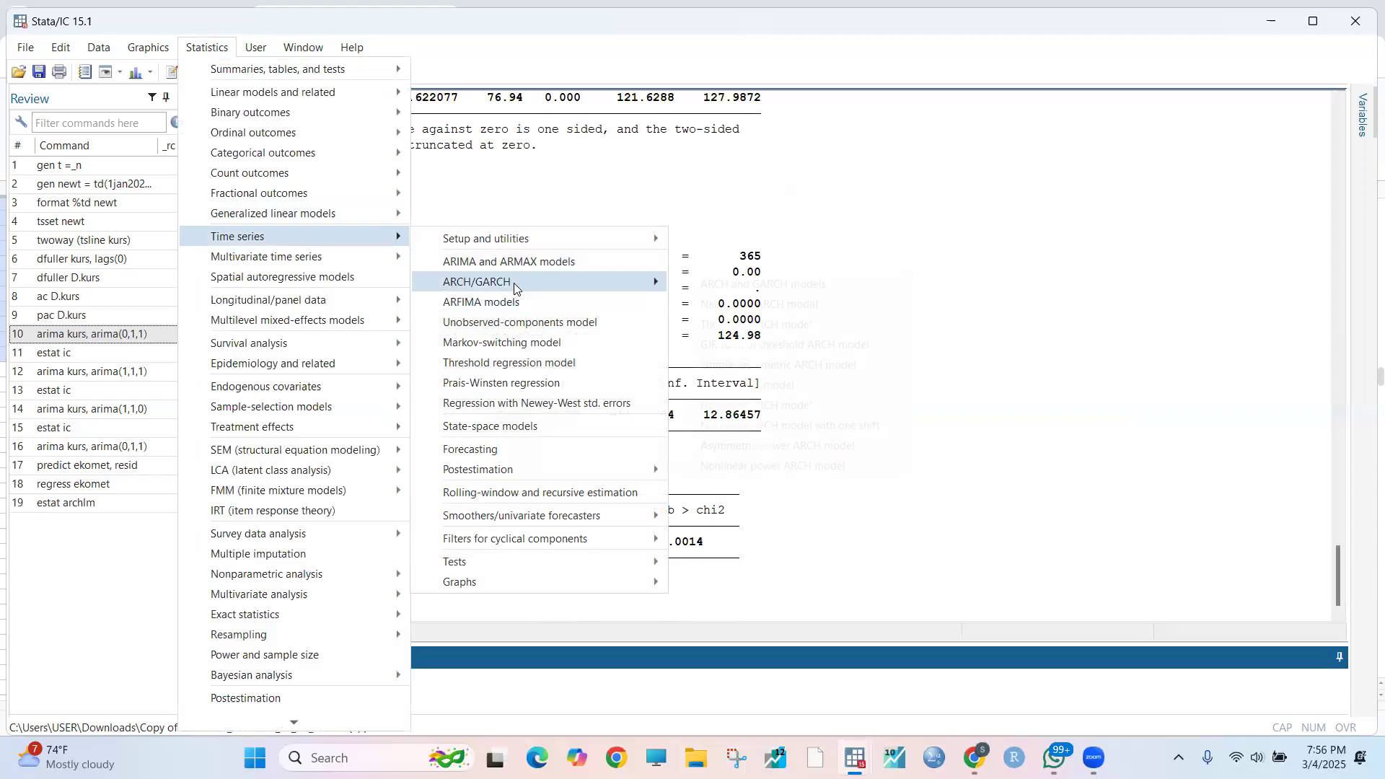
mouse_move(516, 285)
left_click(692, 288)
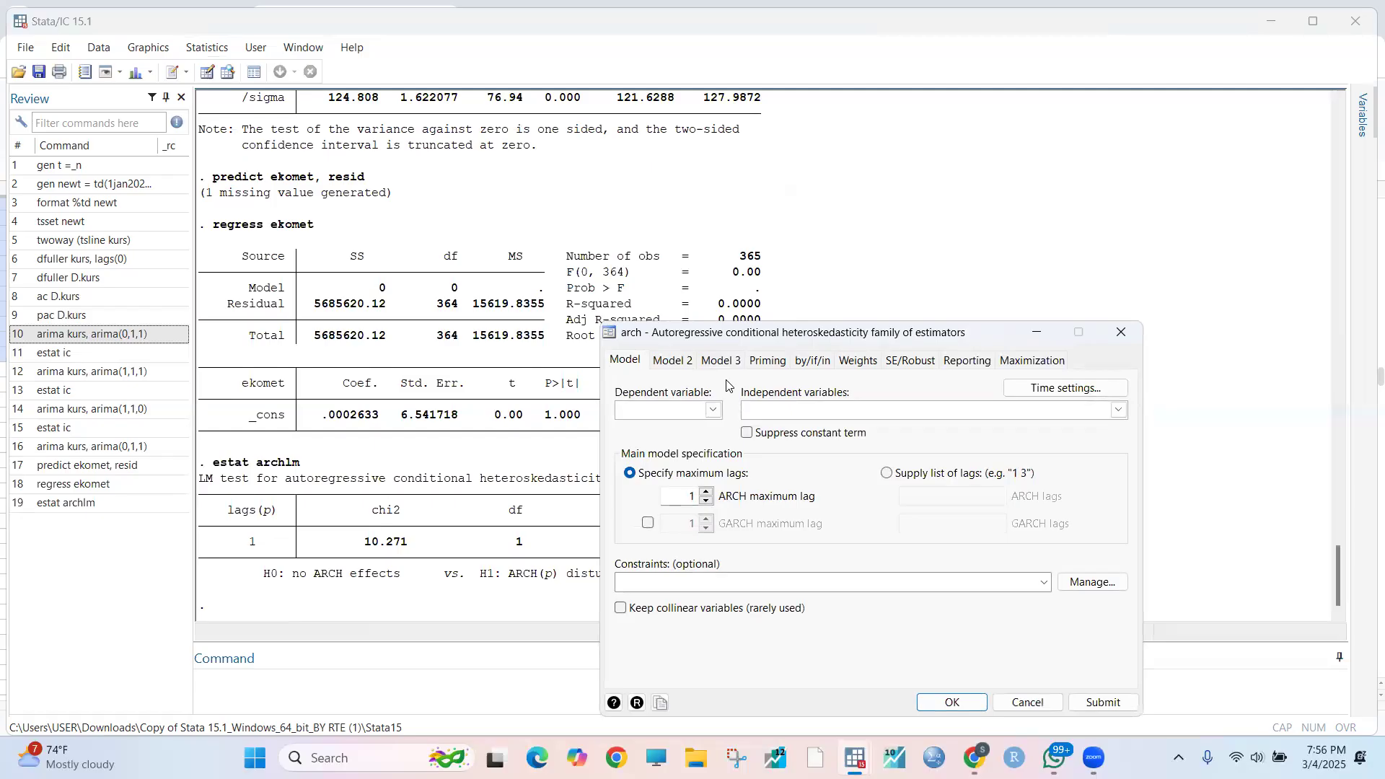
left_click(714, 410)
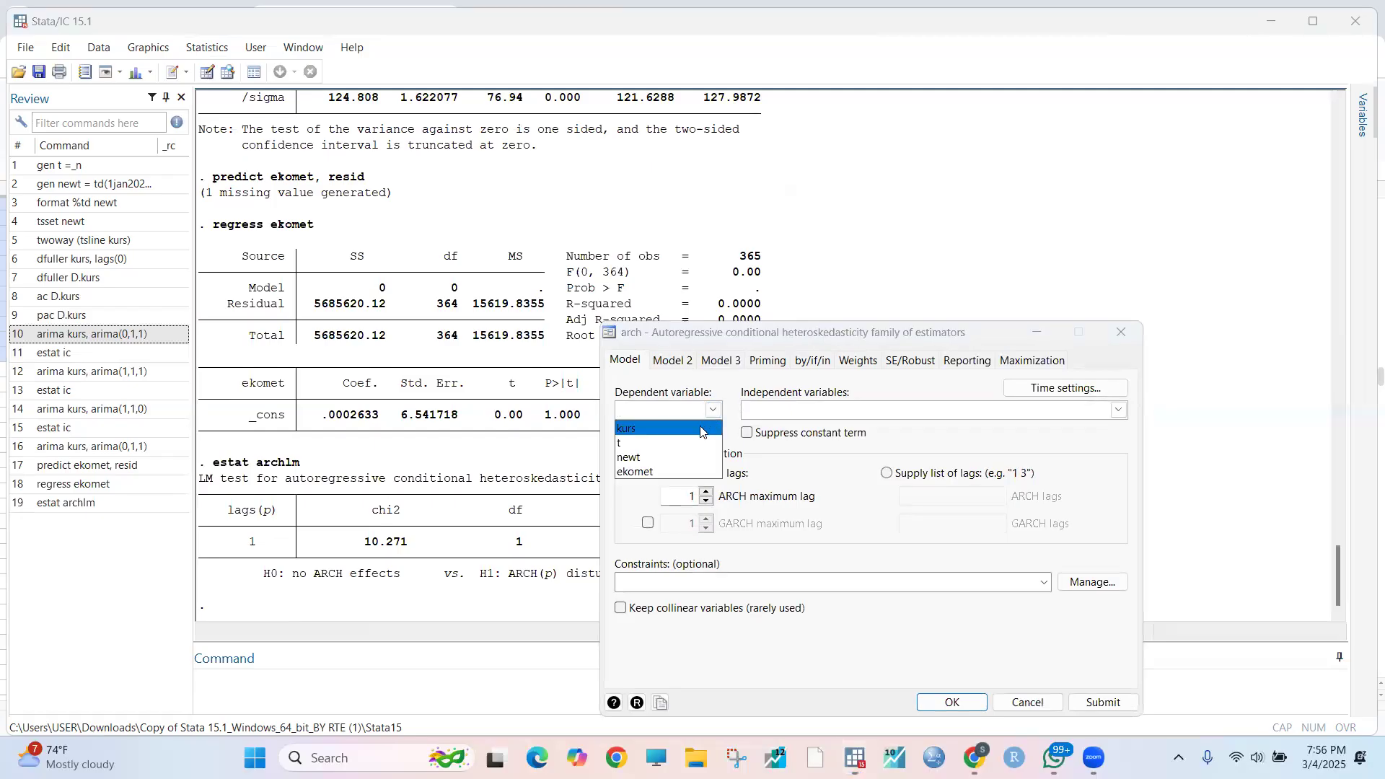
left_click(704, 430)
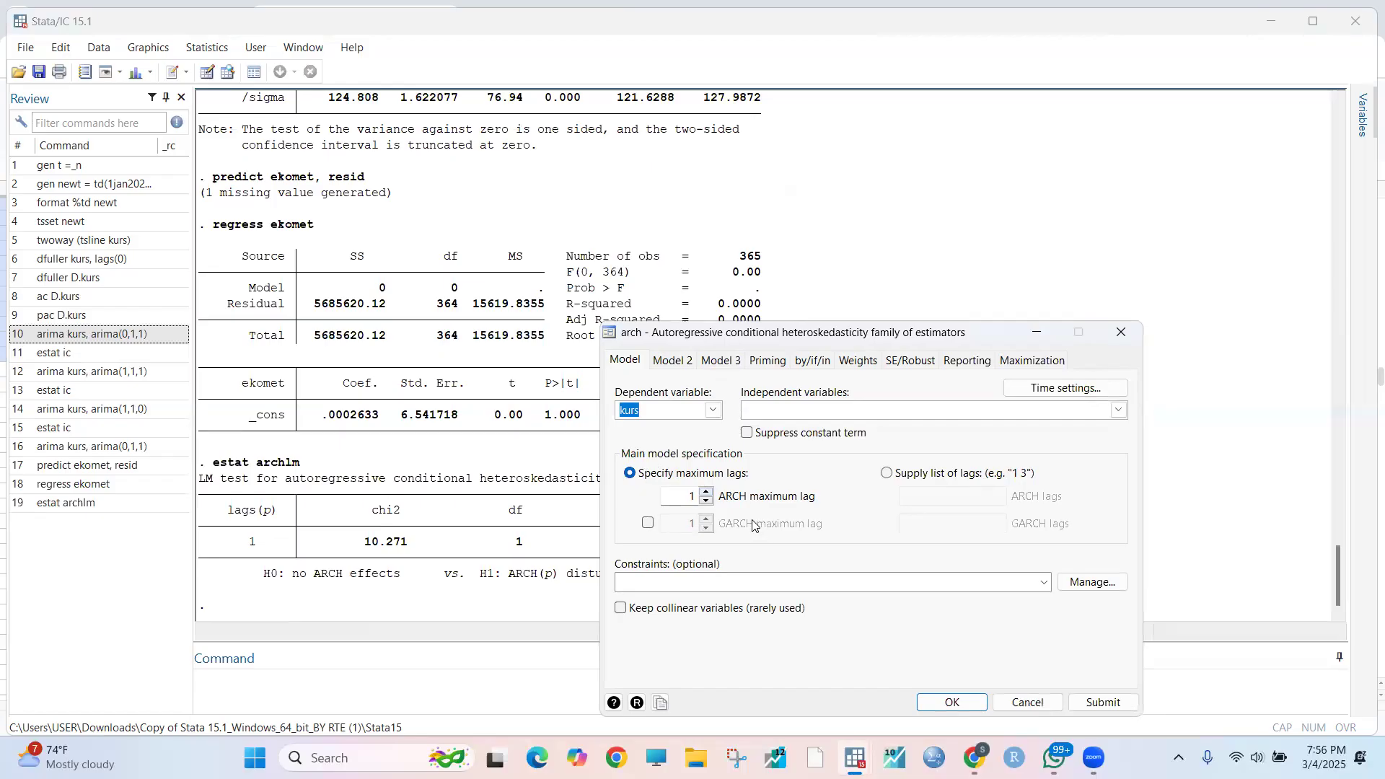
left_click(672, 365)
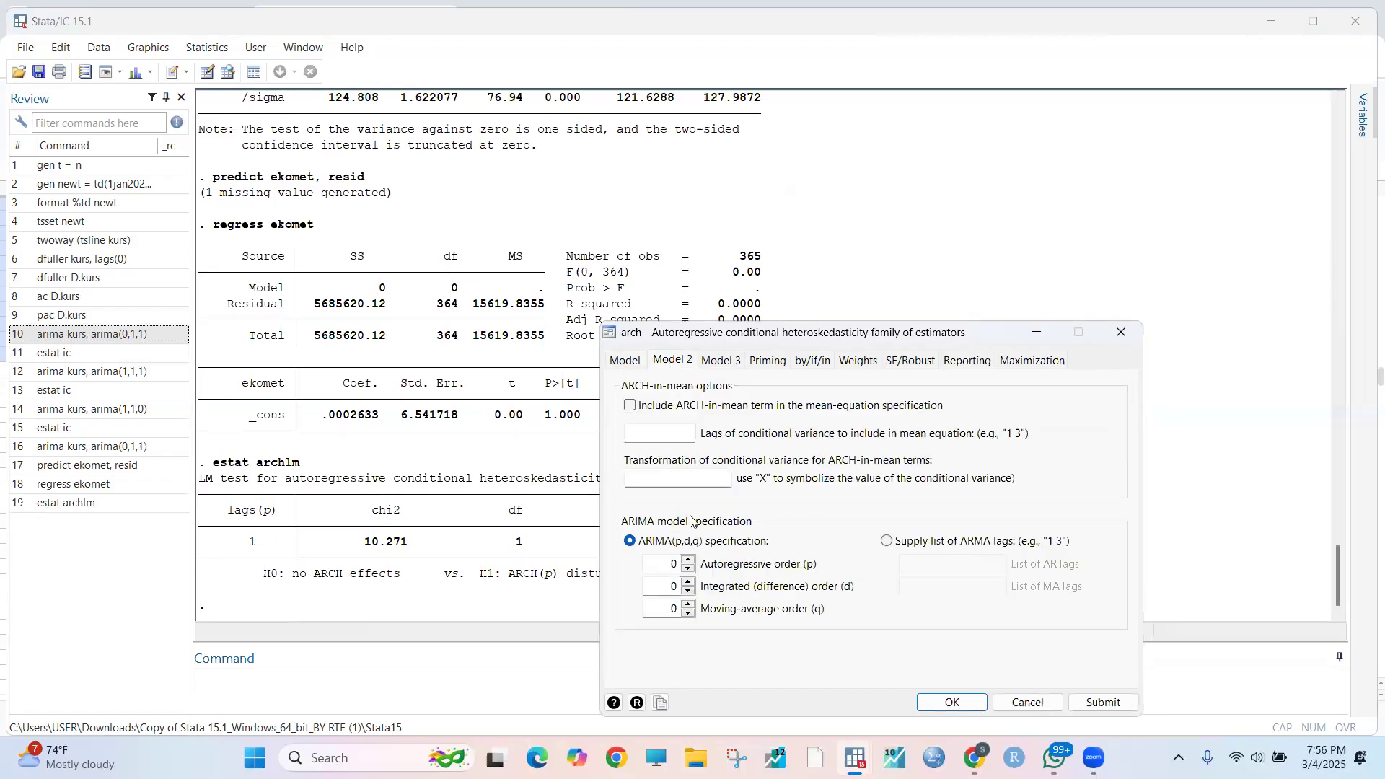
left_click(689, 582)
left_click(688, 605)
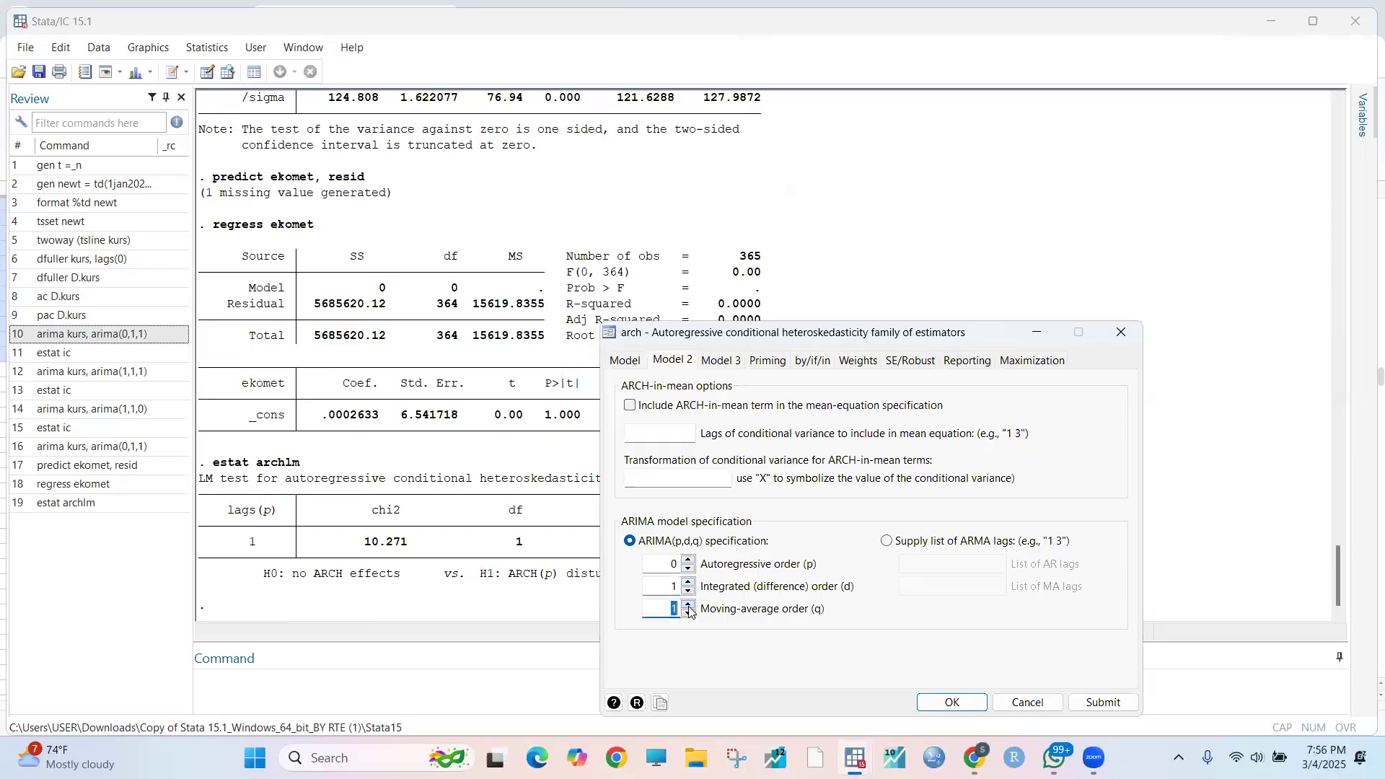
left_click(955, 701)
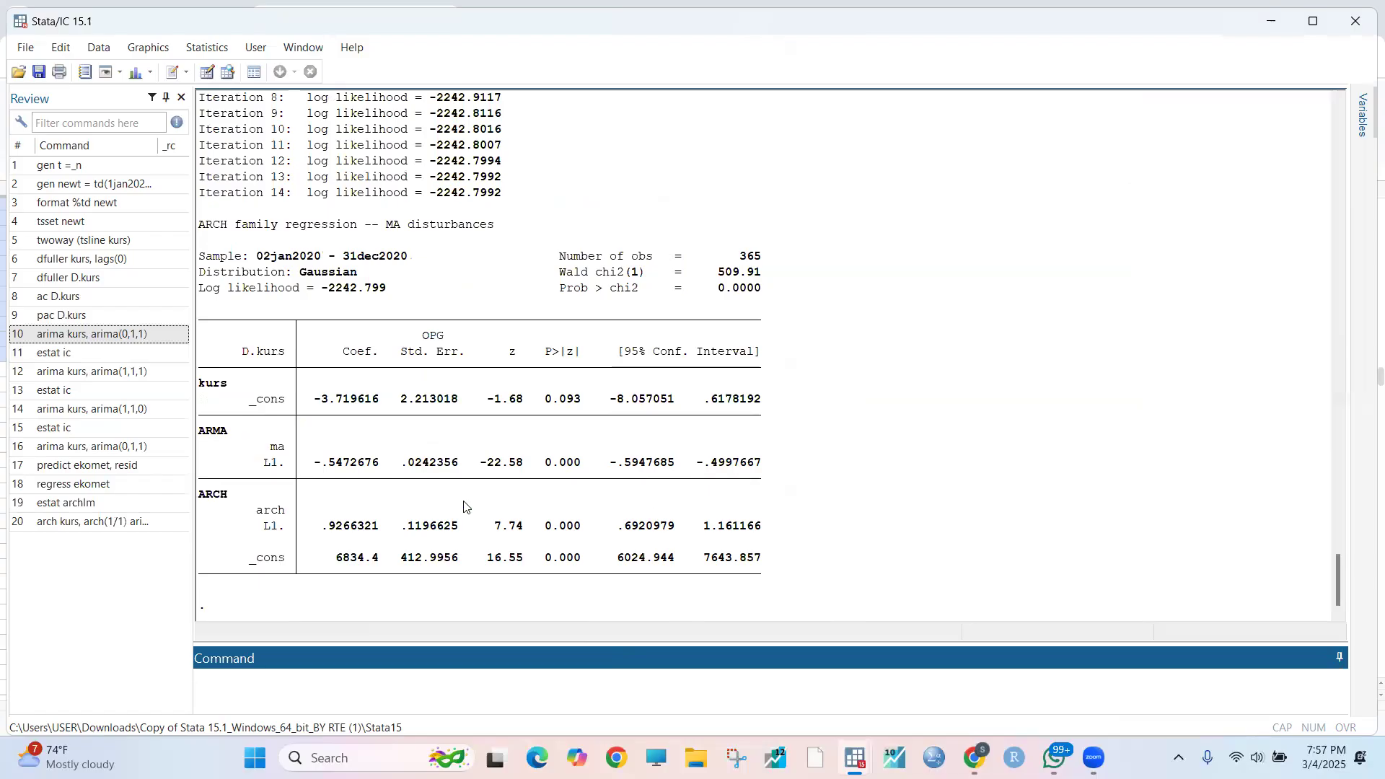
Rerun the arch estimation of kurs with the lag option shortened to arch(1), keeping arima(0,1,1).
left_click(121, 526)
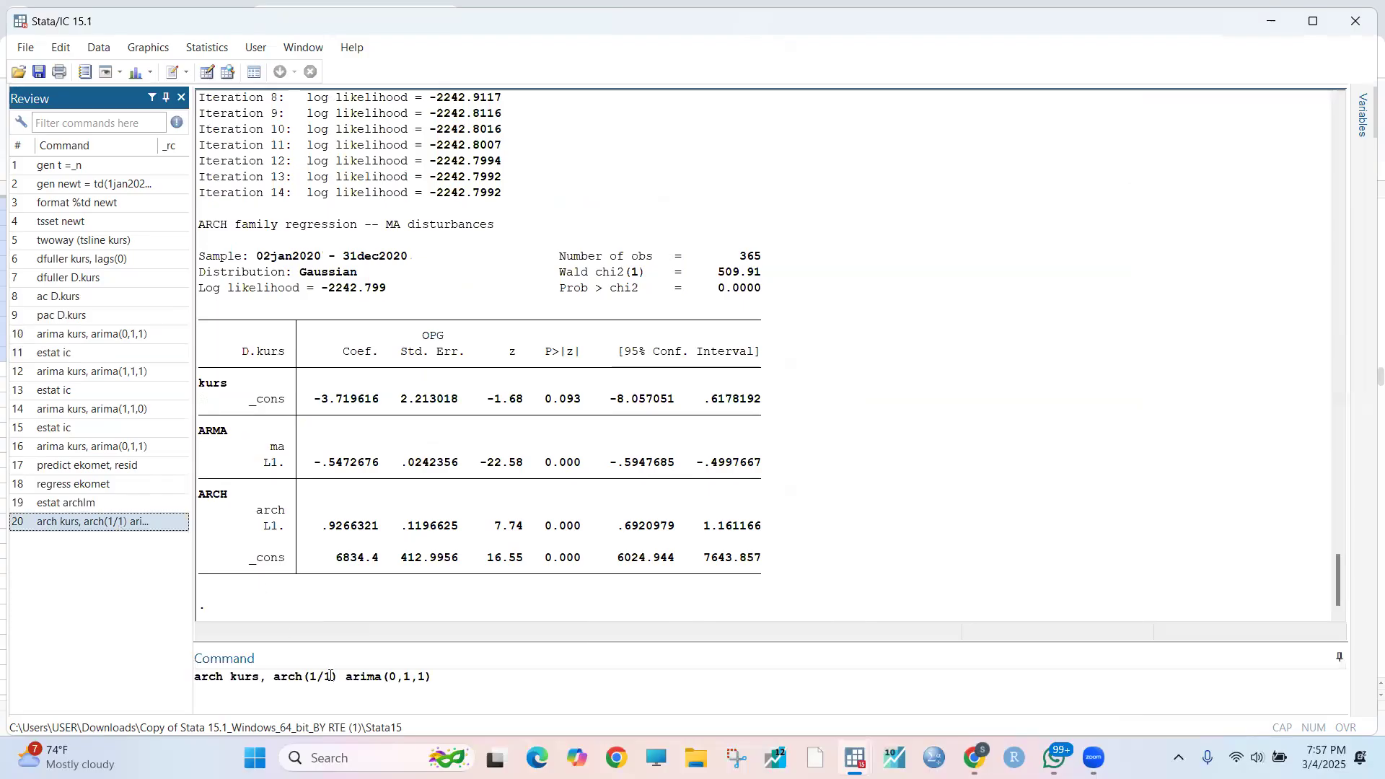
left_click(330, 676)
key("BackSpace")
key("BackSpace")
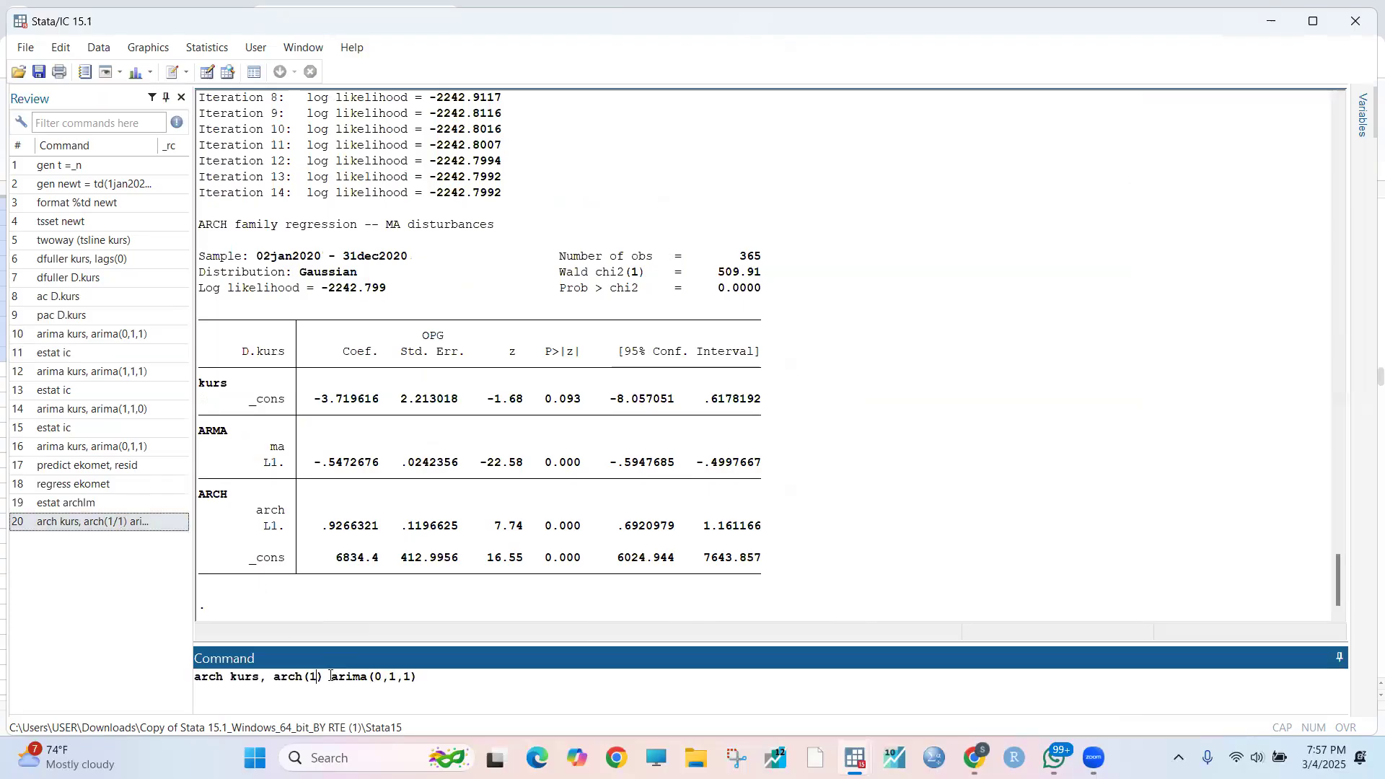
key("Return")
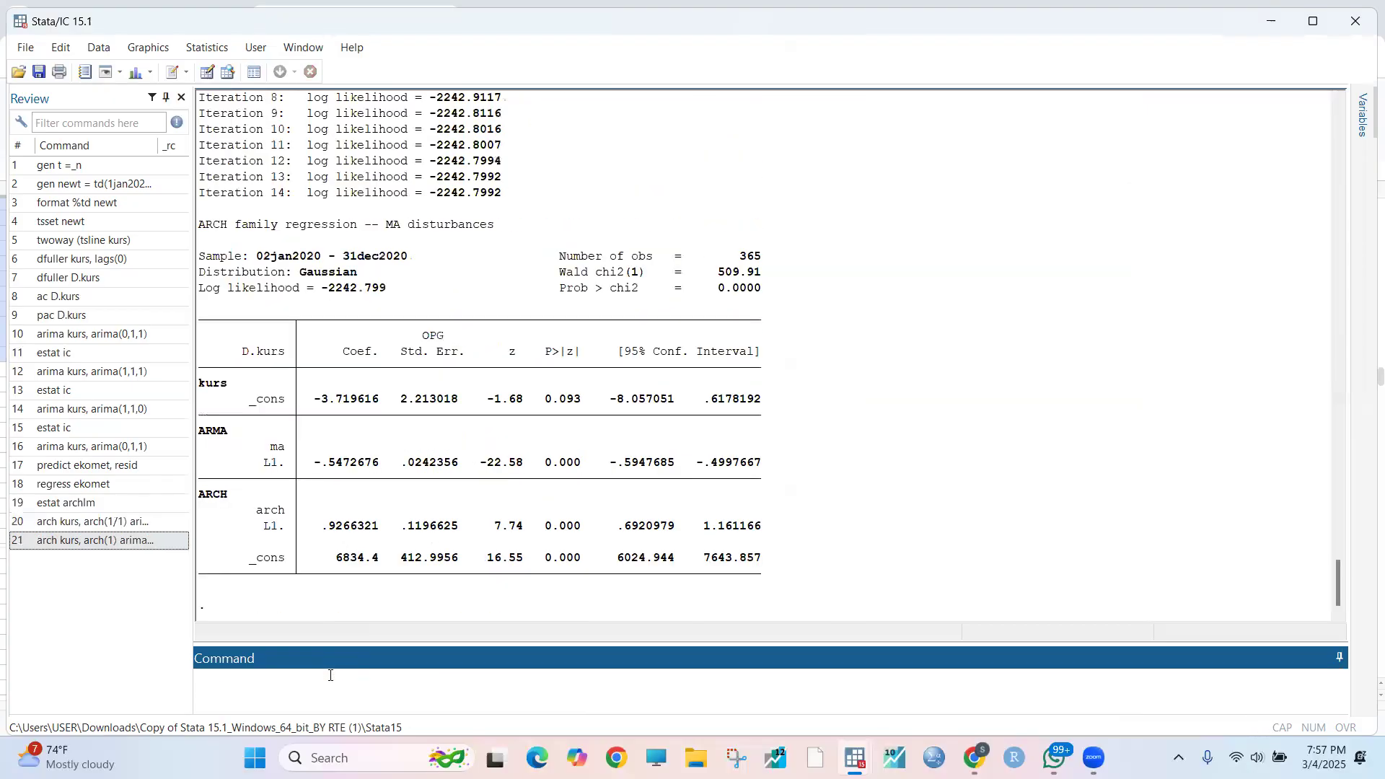
Compare the output of the two ARCH estimations and compute the information criteria of the ARCH(1) model with estat ic.
scroll(591, 378, "up", 1)
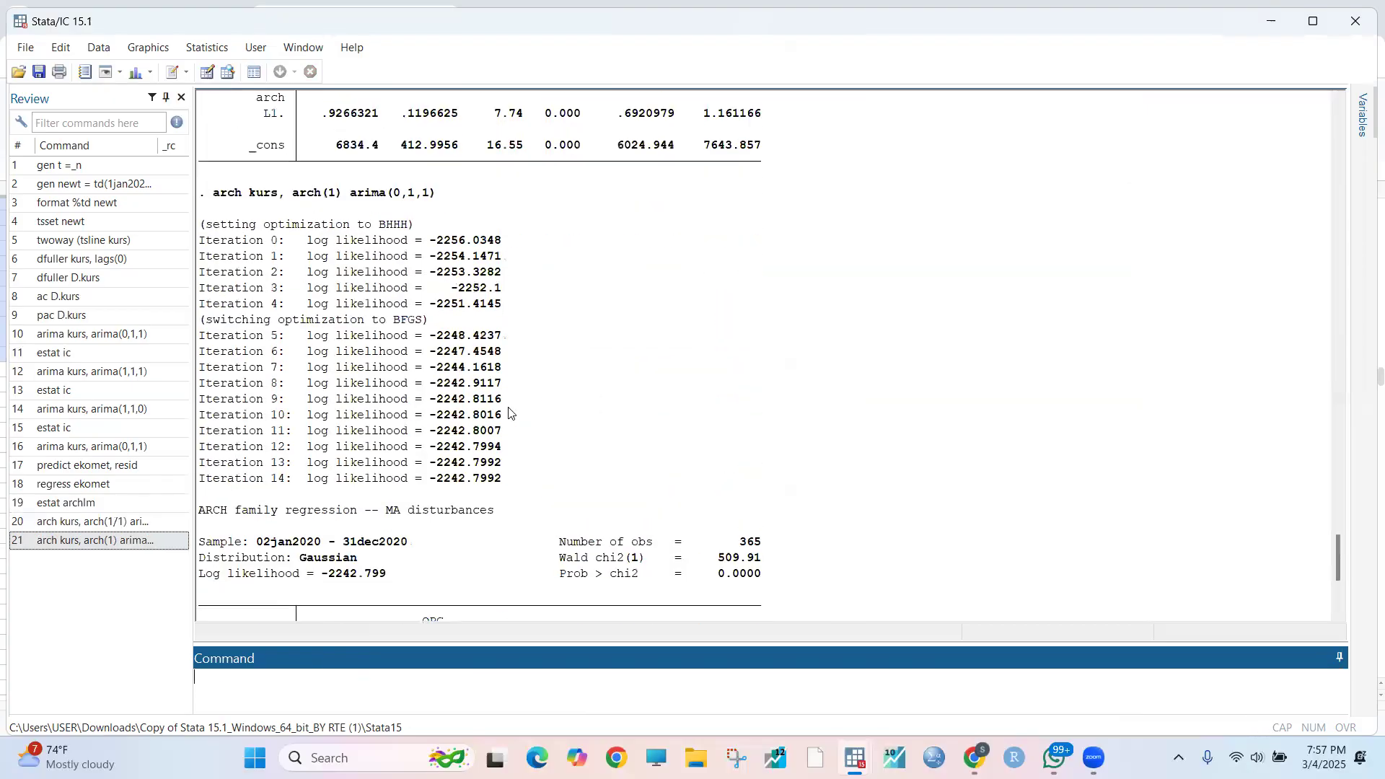
scroll(591, 377, "up", 10)
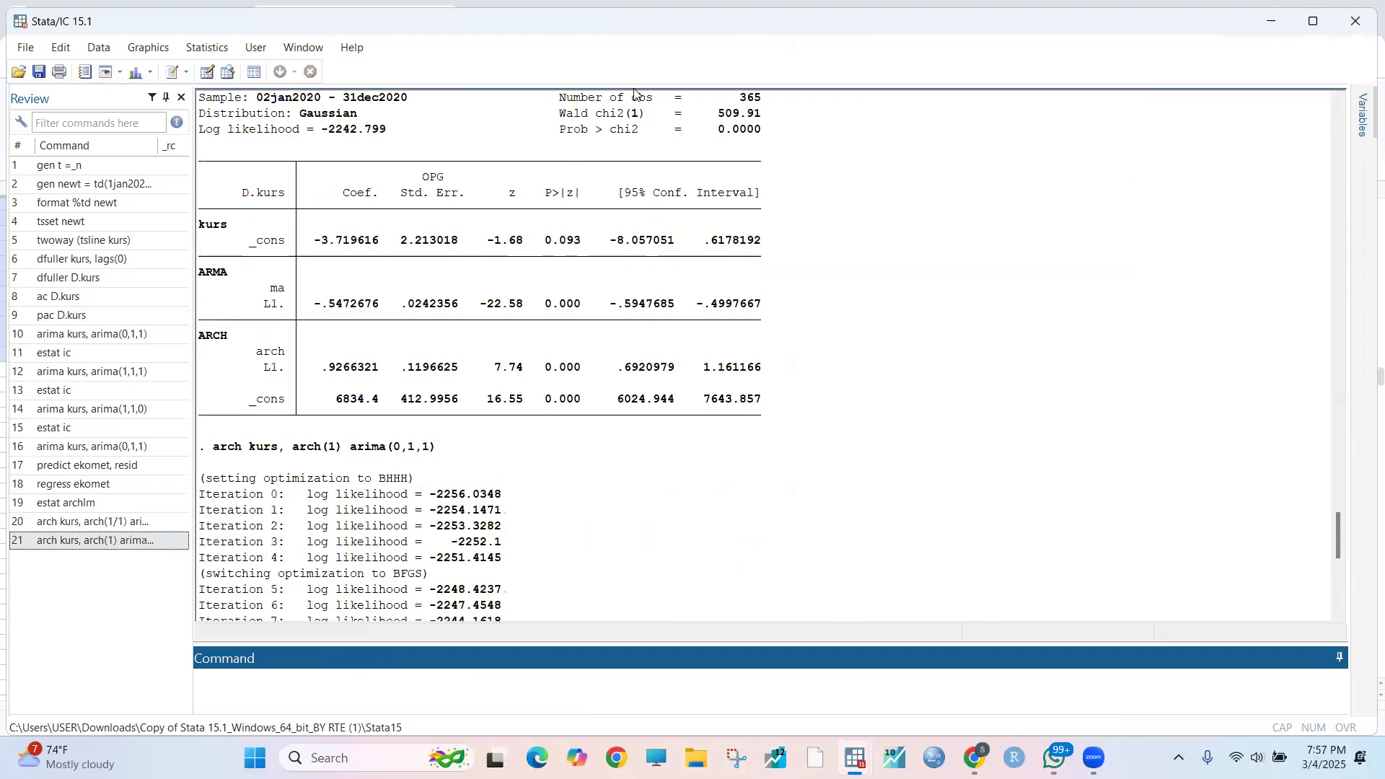
scroll(607, 337, "down", 11)
scroll(606, 337, "down", 1)
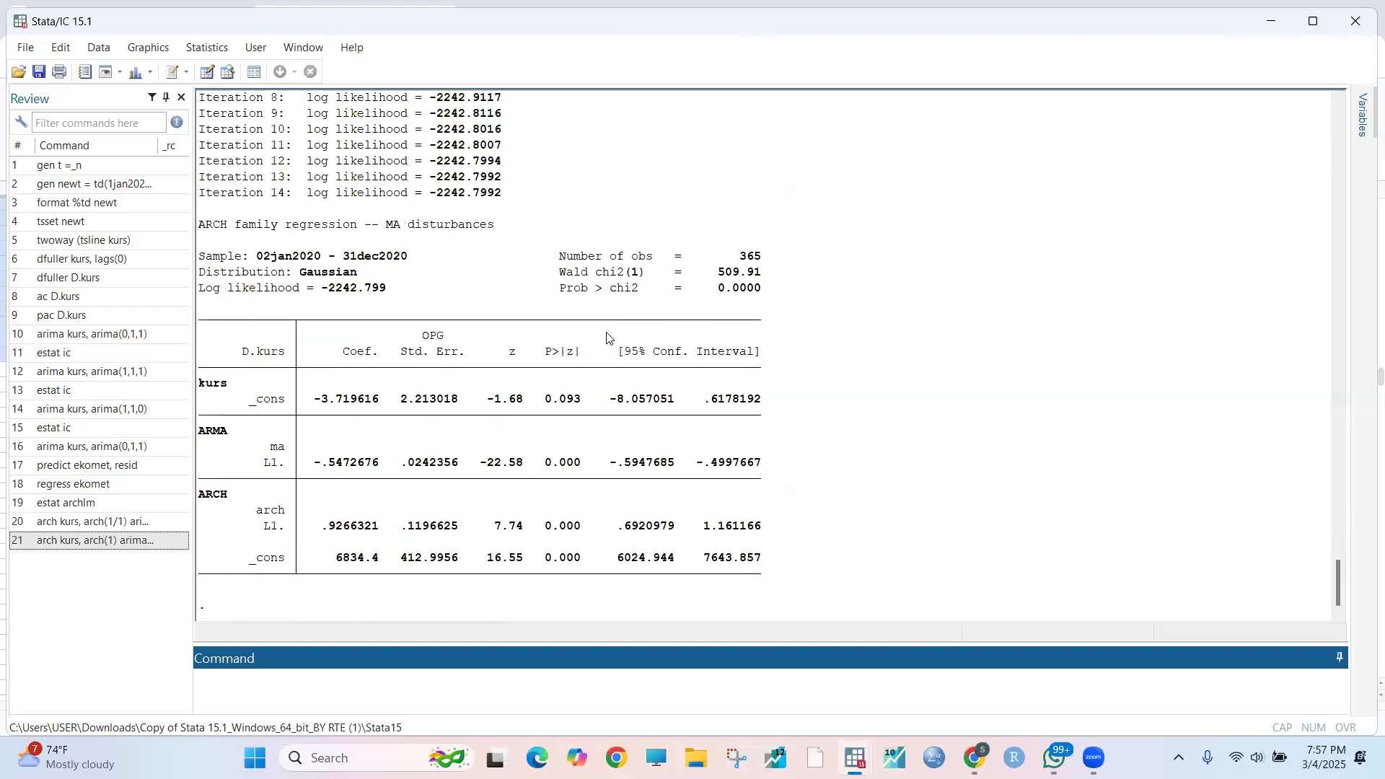
type("estat ic")
key("Return")
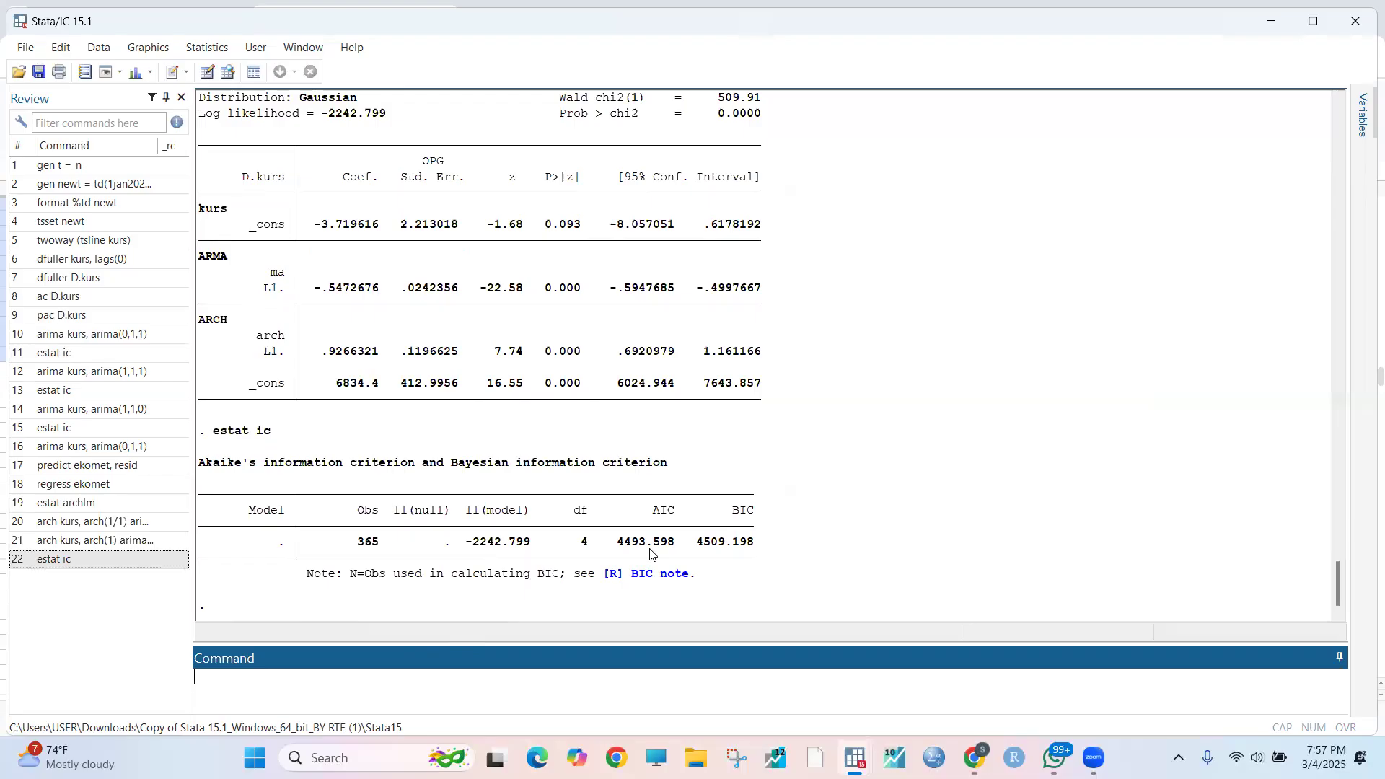
Estimate kurs with arch(1), garch (1) and arima(0,1,1), compute its estat ic criteria and compare them with those of the ARCH(1) model.
left_click(130, 540)
left_click(331, 679)
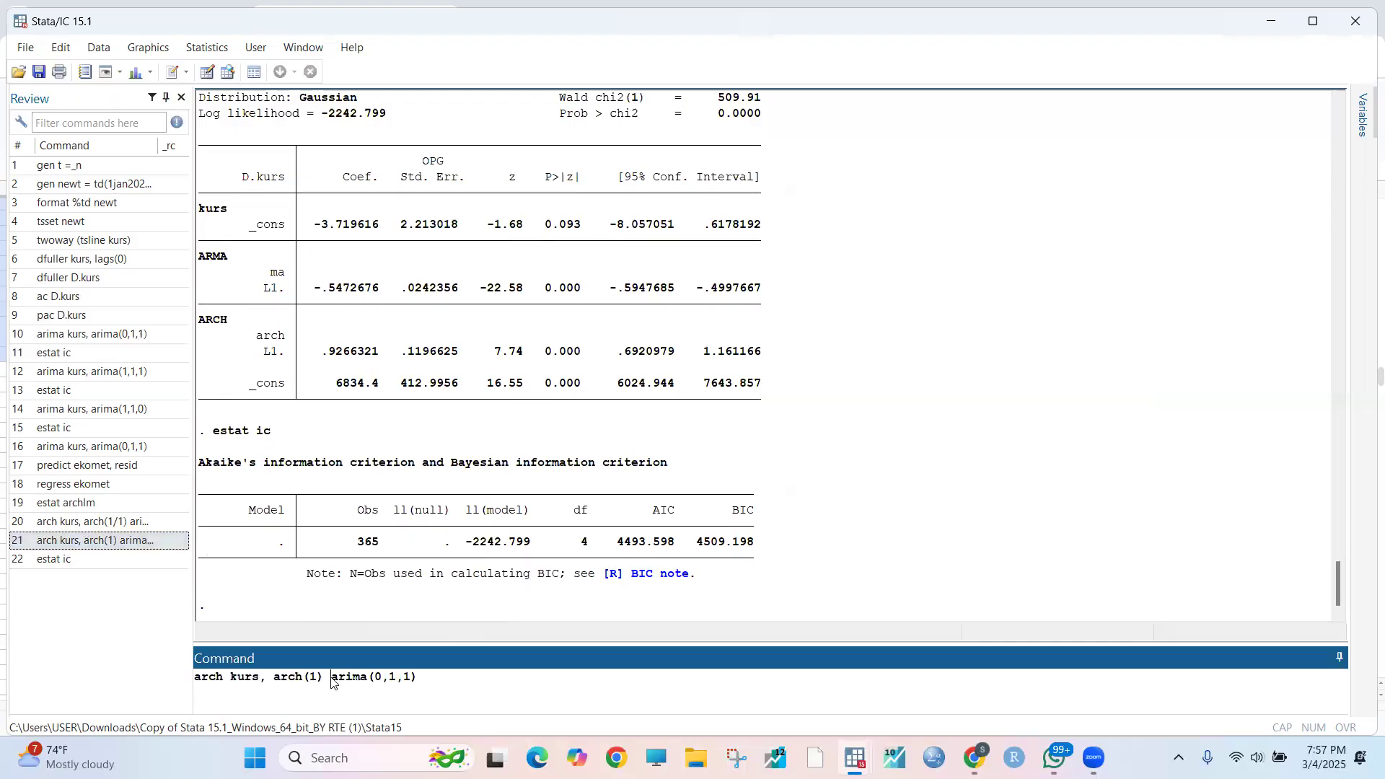
type("garch (1)")
key("Return")
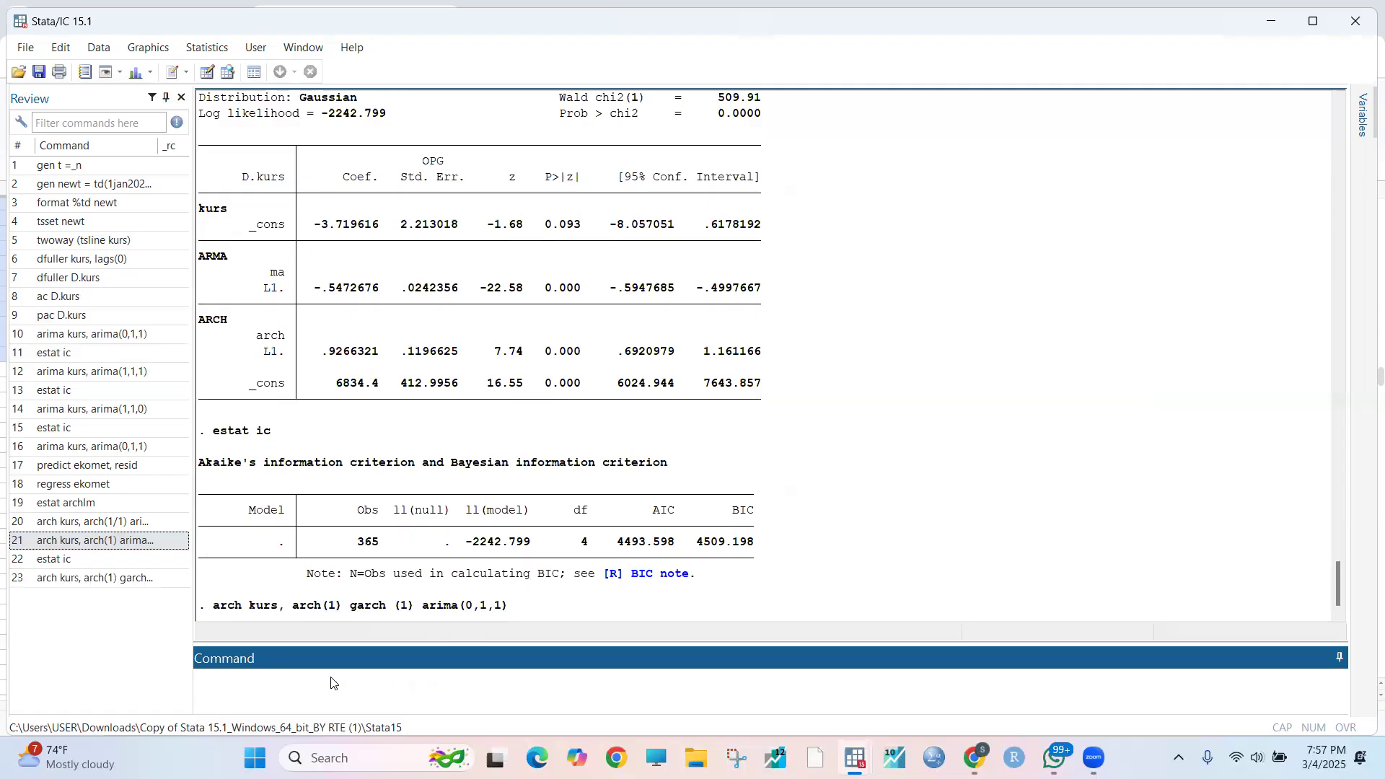
type("estat ic")
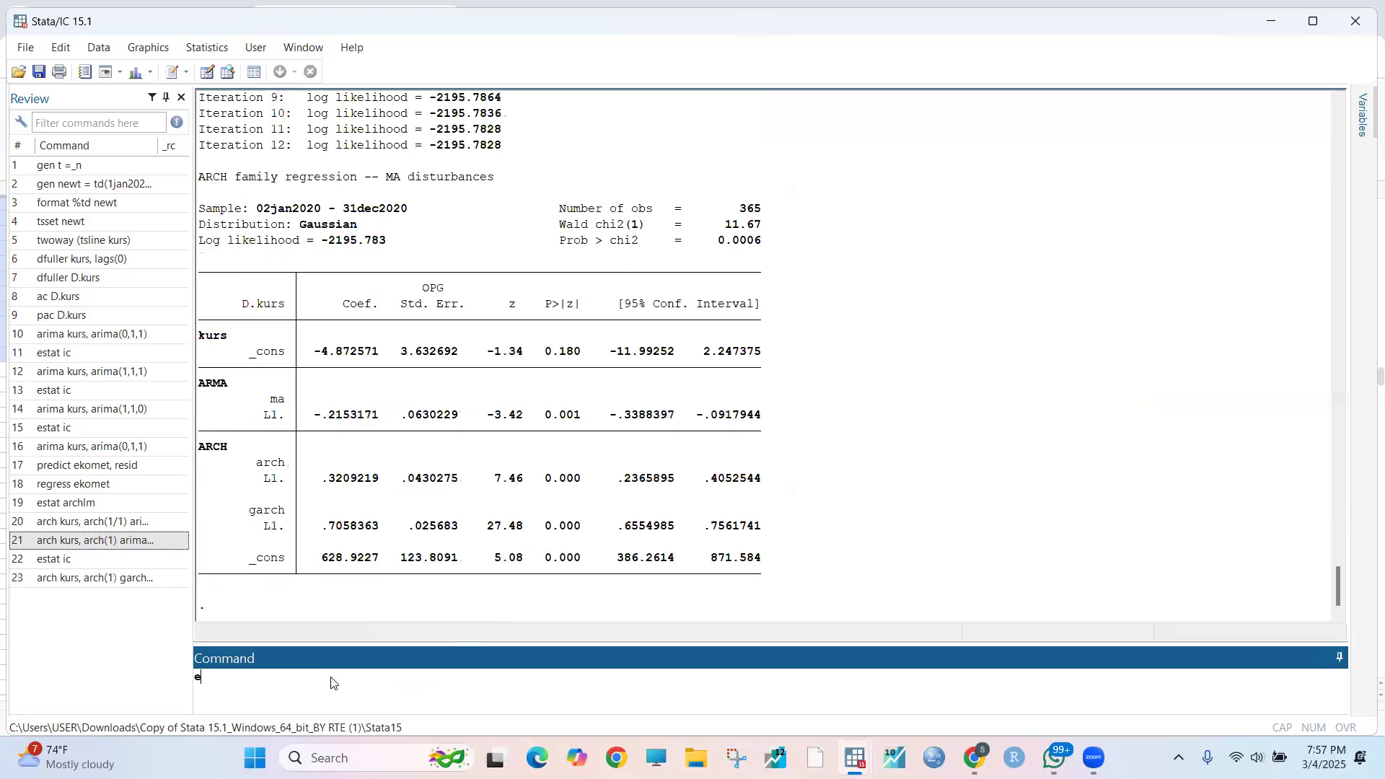
key("Return")
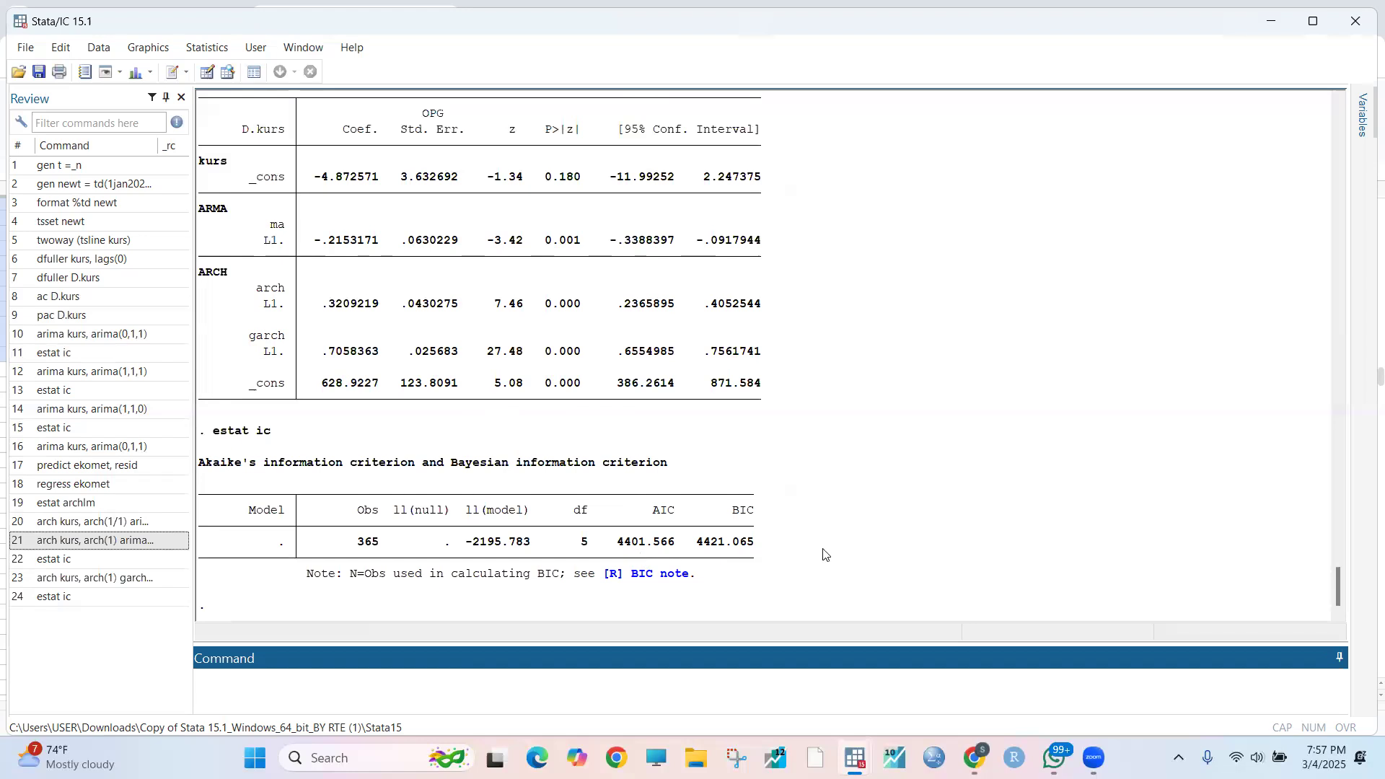
scroll(823, 554, "up", 15)
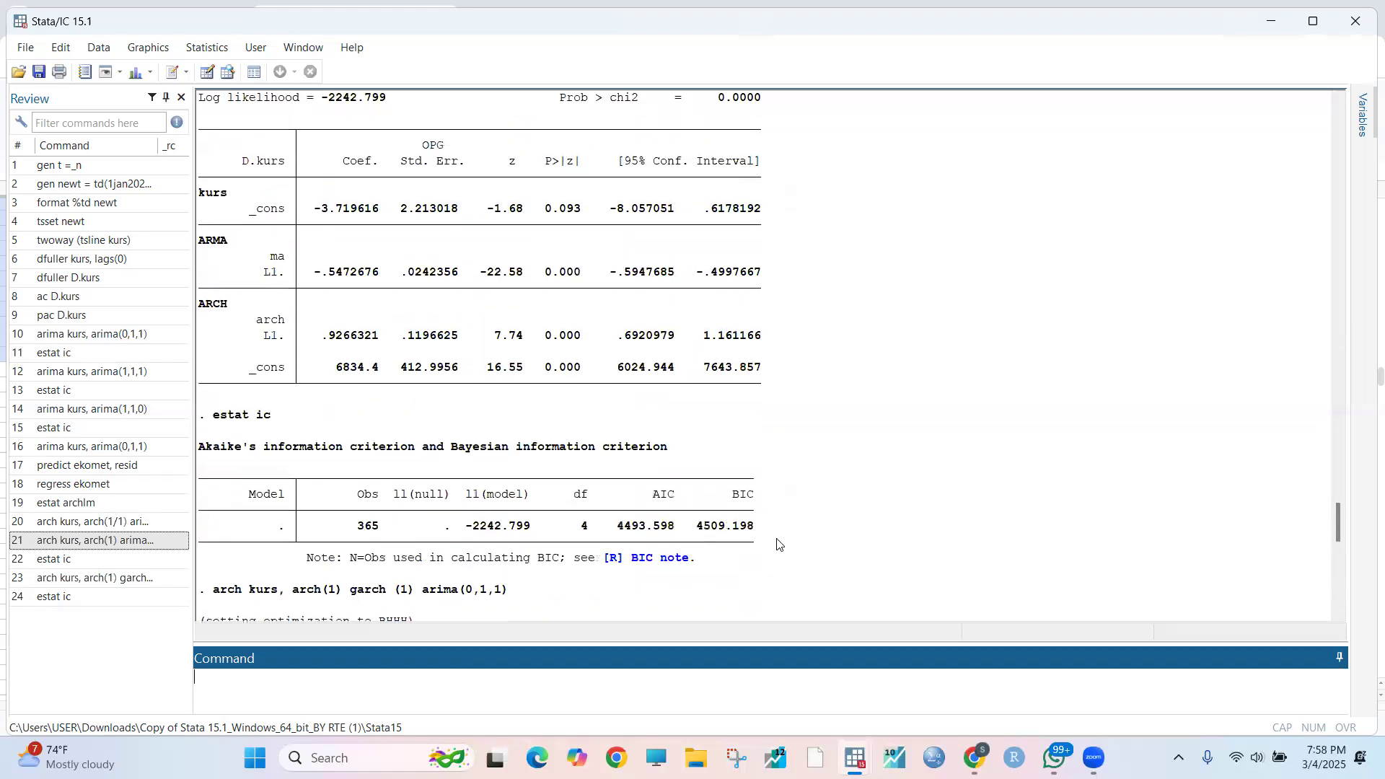
scroll(819, 558, "down", 15)
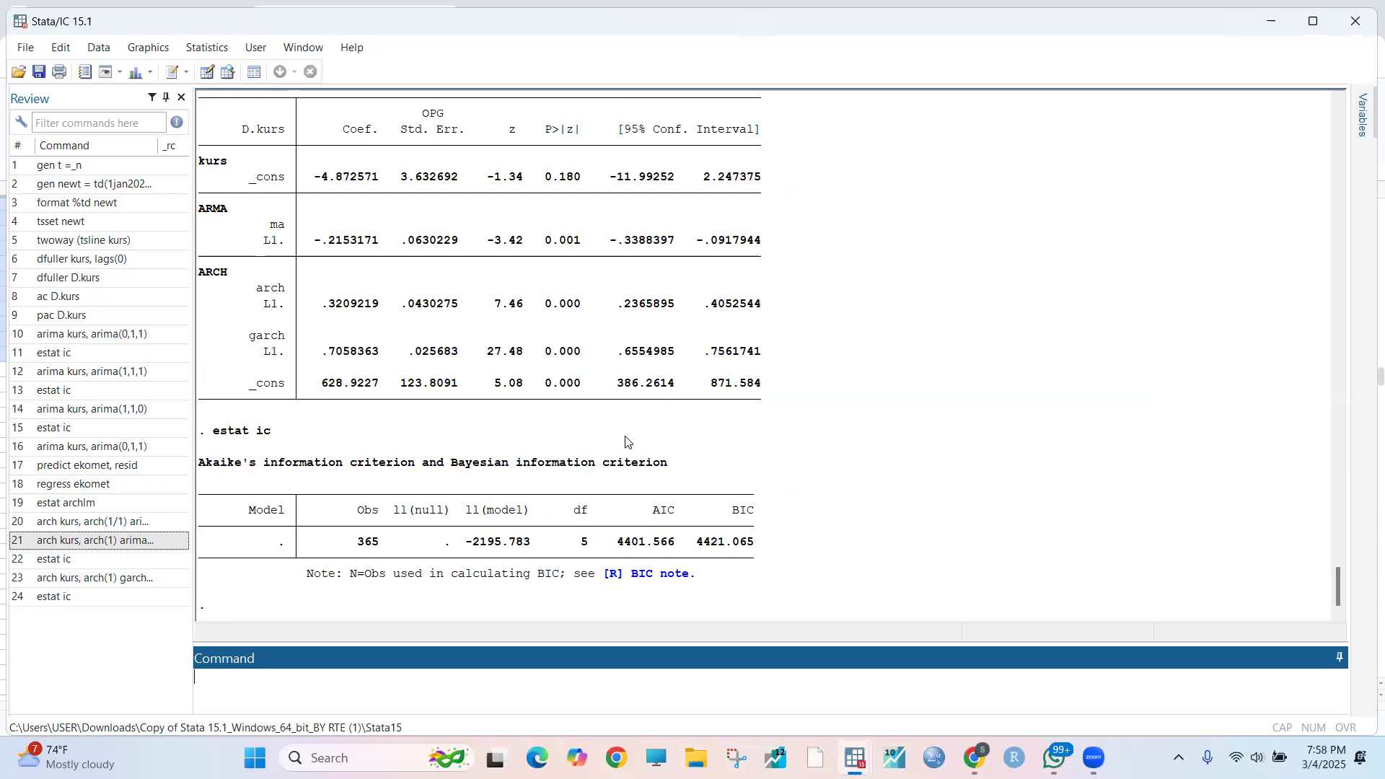
Save the GARCH model's conditional variance as var_garch11 with predict and check the new variable in the Data Editor.
type("predict var_garch11, varin")
type("nce")
key("Return")
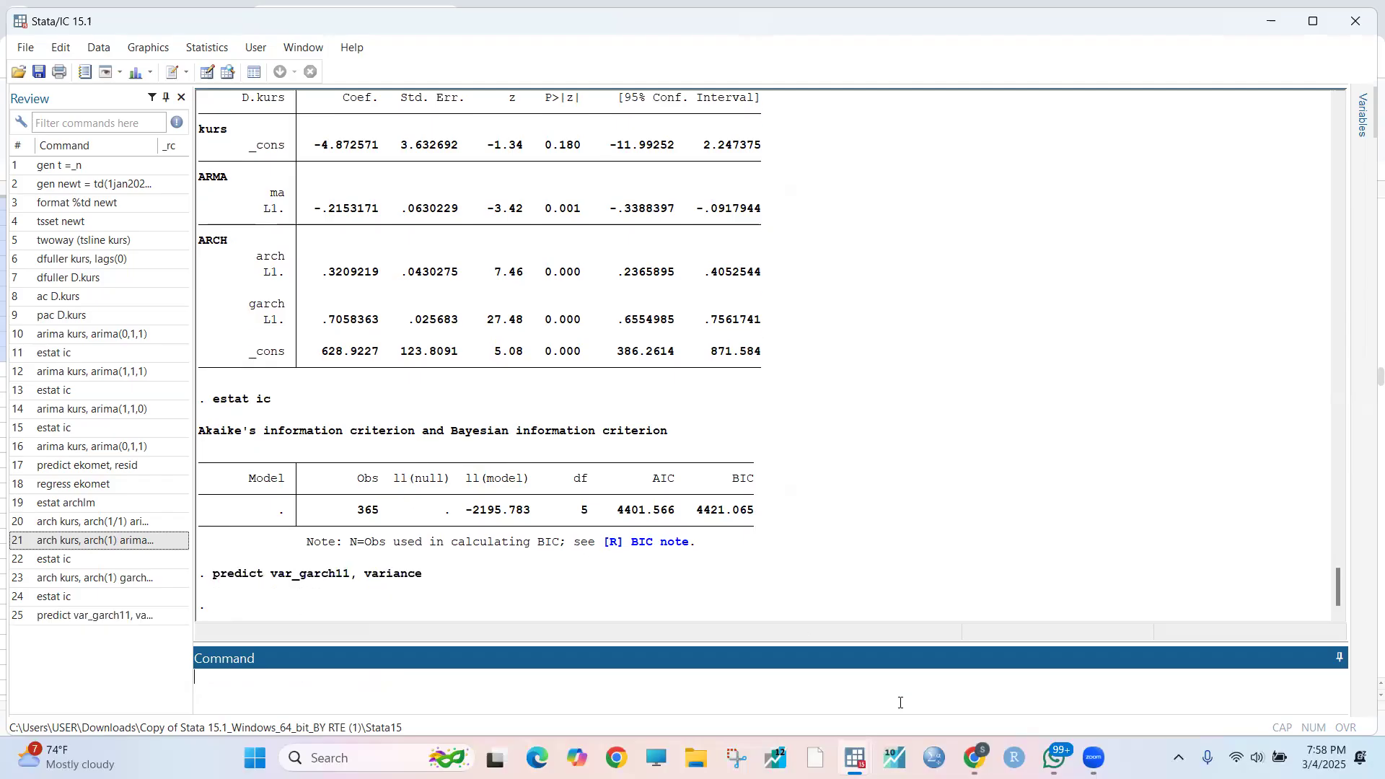
mouse_move(855, 757)
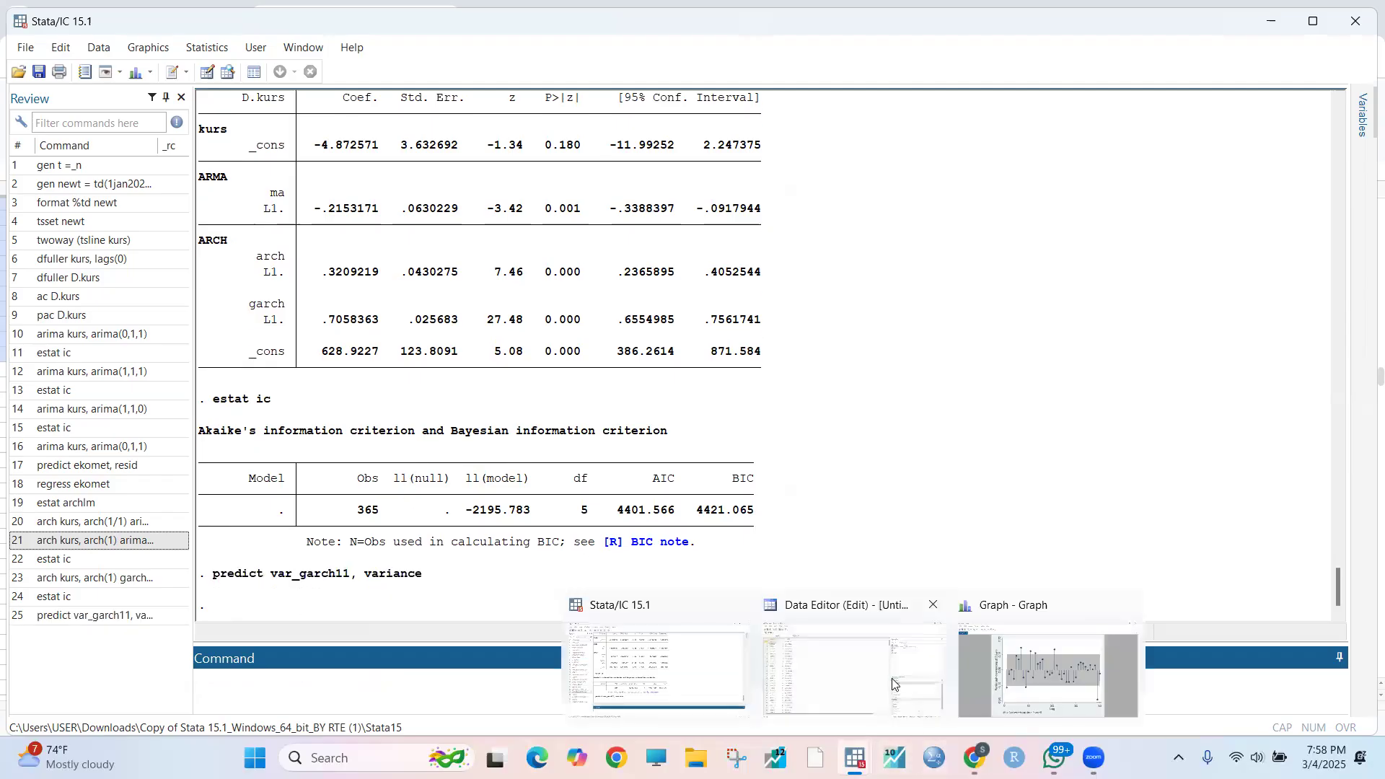
left_click(893, 683)
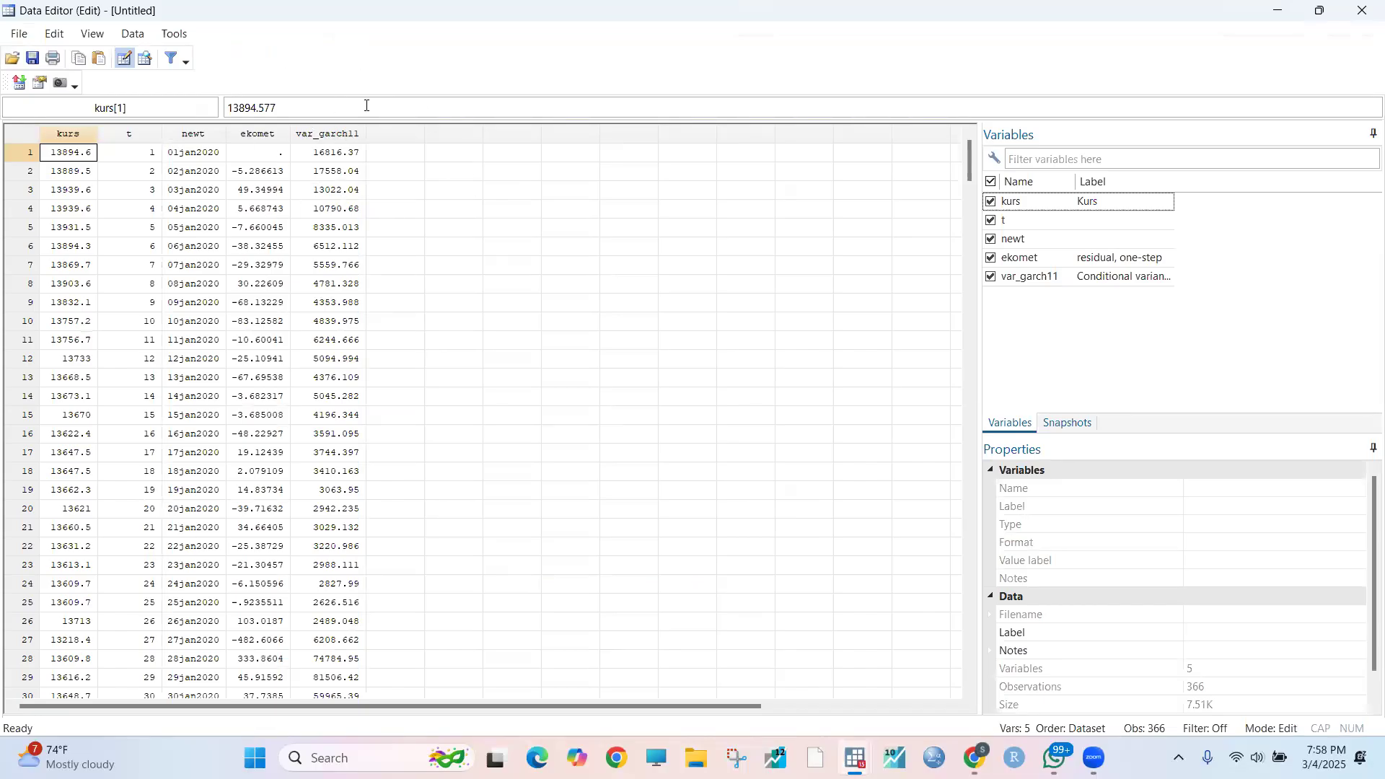
left_click(1276, 12)
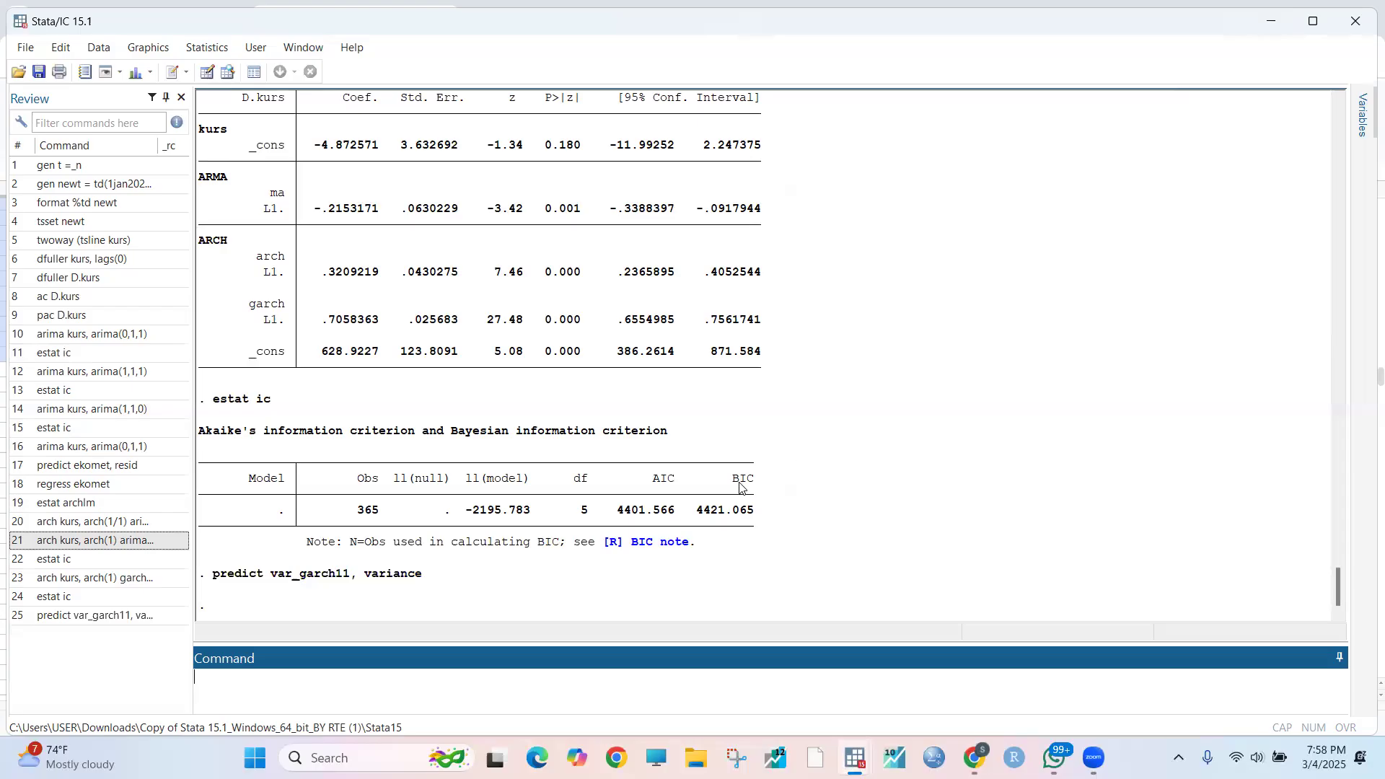
Try to plot sd_garch11 as a time-series line with tsline.
type("tslin")
type("sd_g")
type("ac")
type("ch")
type("11")
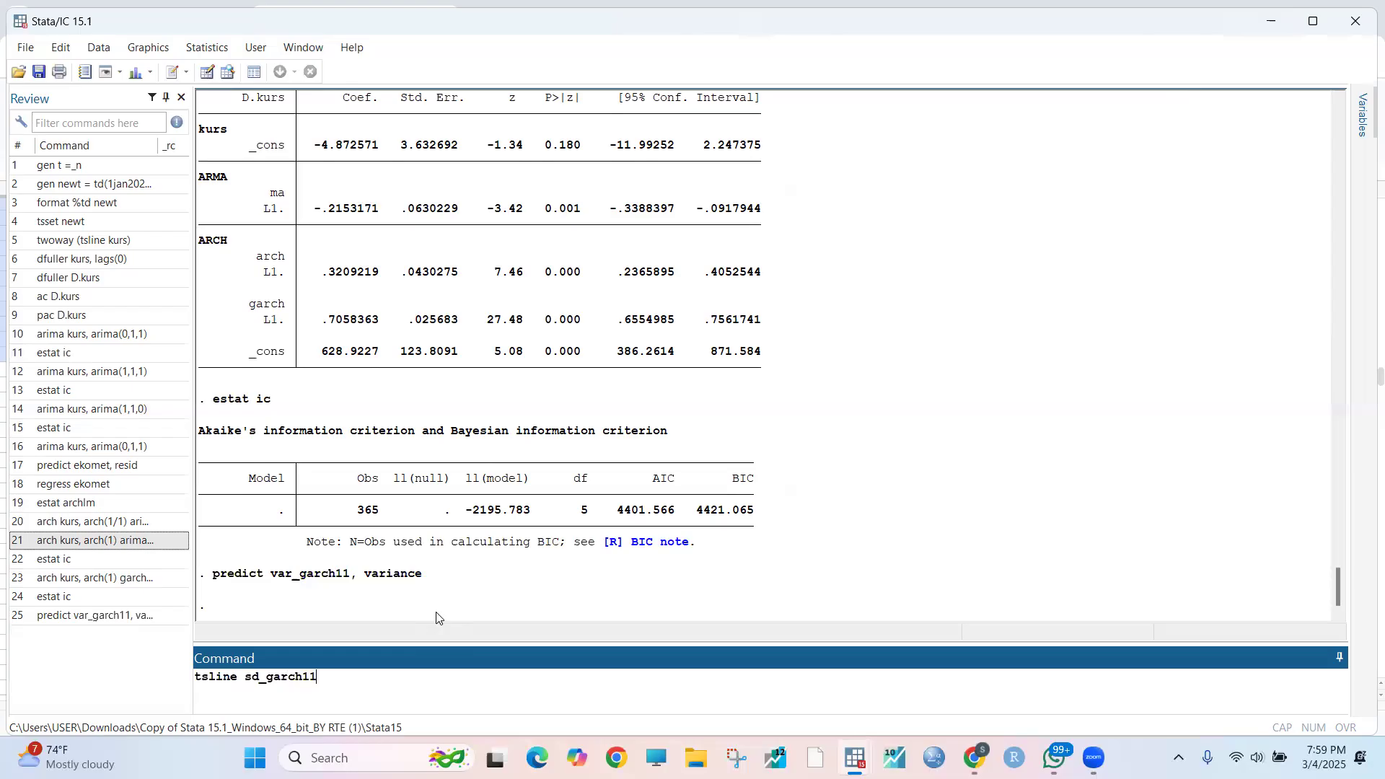
key("Return")
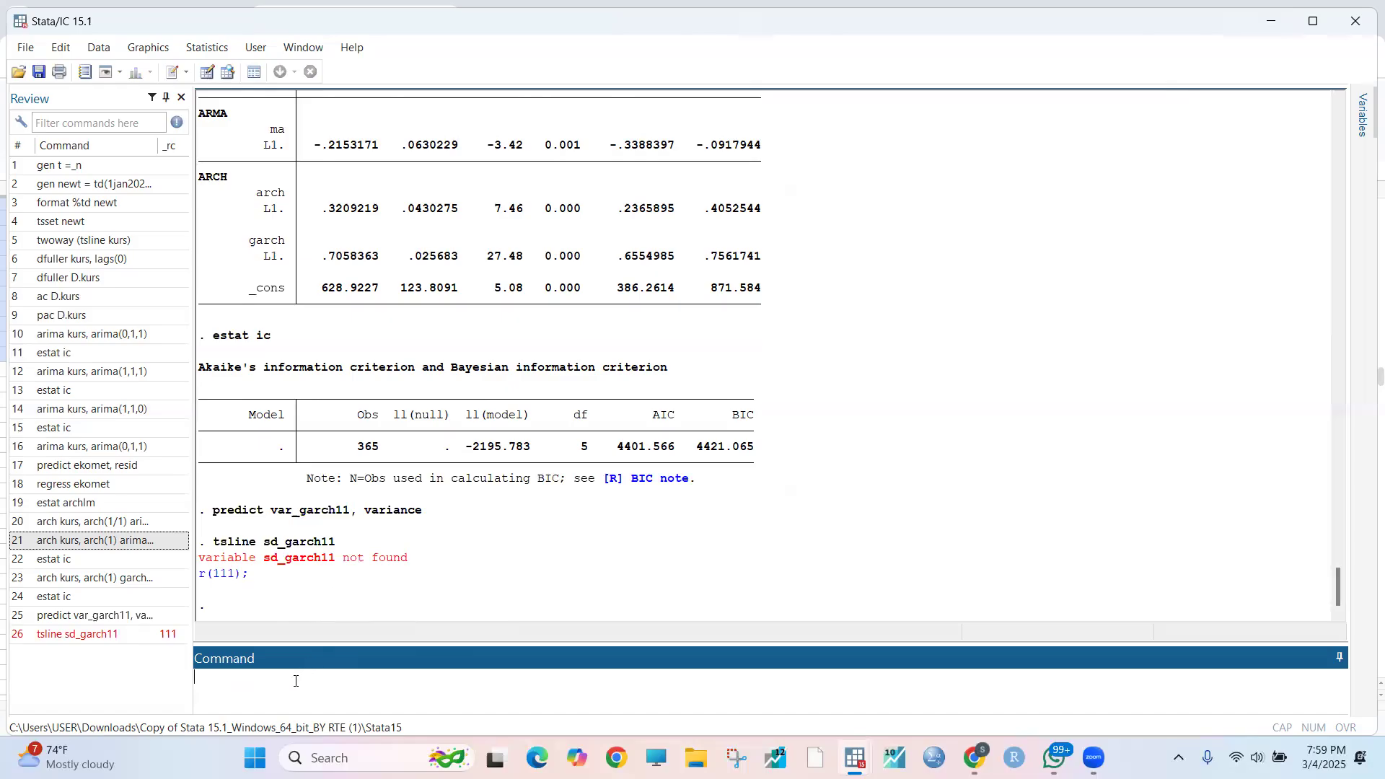
Generate the variable sd_garch11 as the square root of var_garch11.
type("tsline")
key("BackSpace")
key("BackSpace")
key("BackSpace")
key("BackSpace")
key("BackSpace")
key("BackSpace")
type("gen sd")
type("_garx")
key("BackSpace")
type("ch11 = sqrt(var_garch11)")
key("Return")
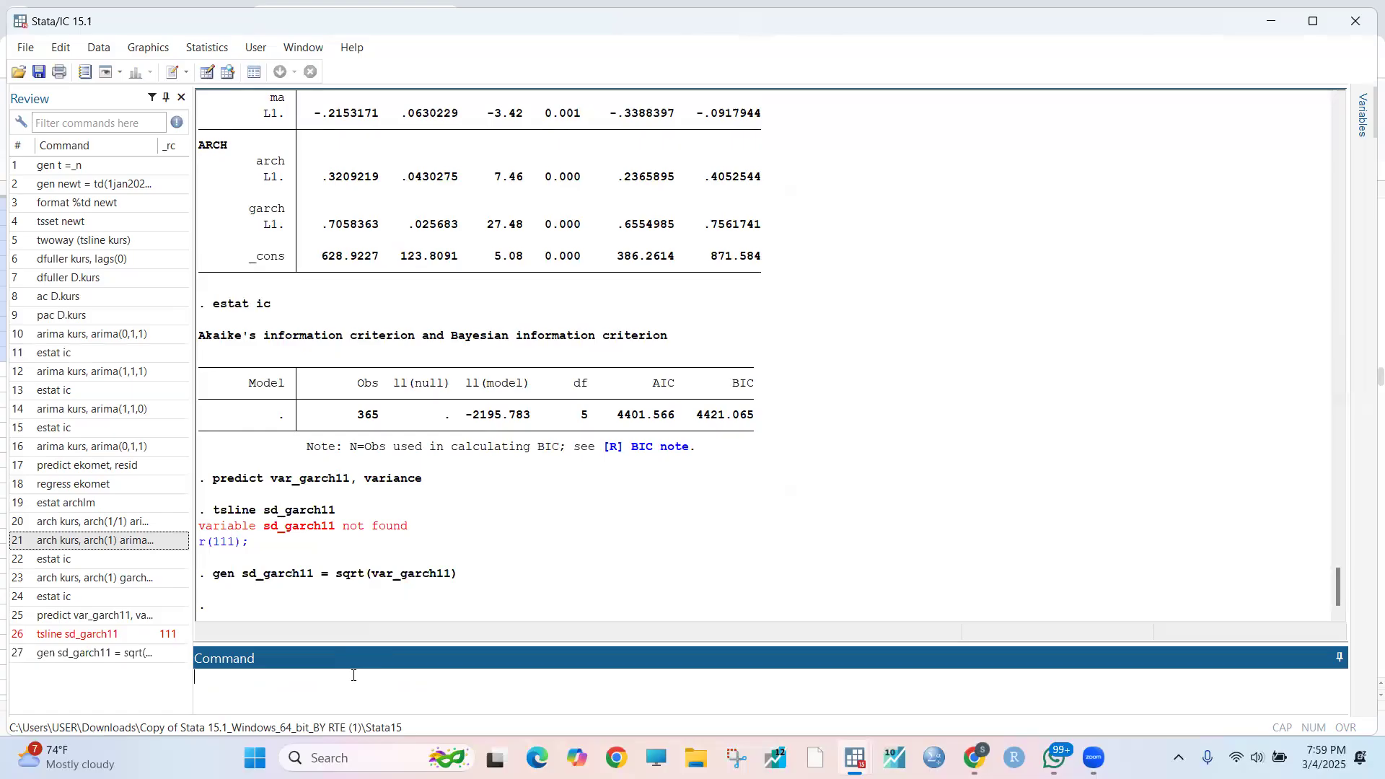
Plot sd_garch11 over time with tsline, view the volatility pattern and close the graph.
type("tsline sd_garch11")
key("Return")
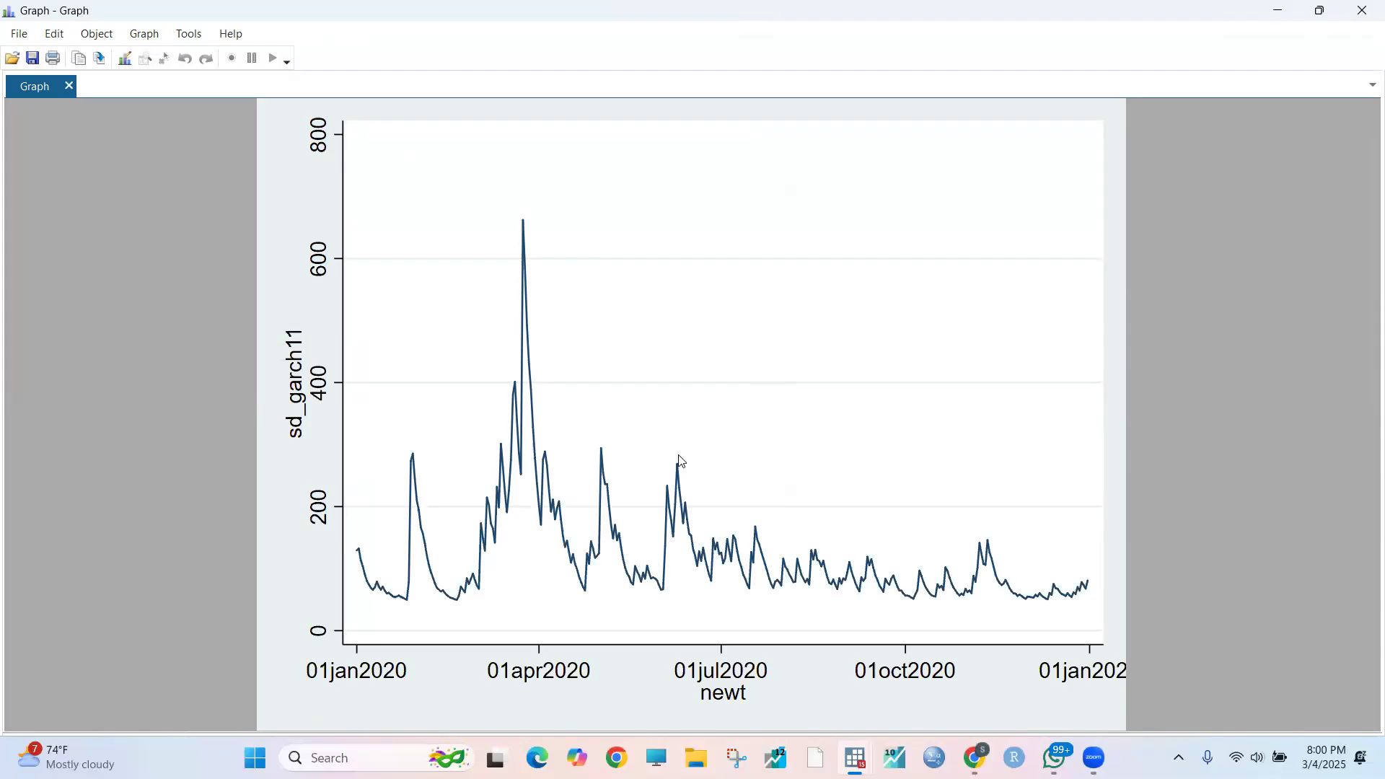
left_click(1363, 8)
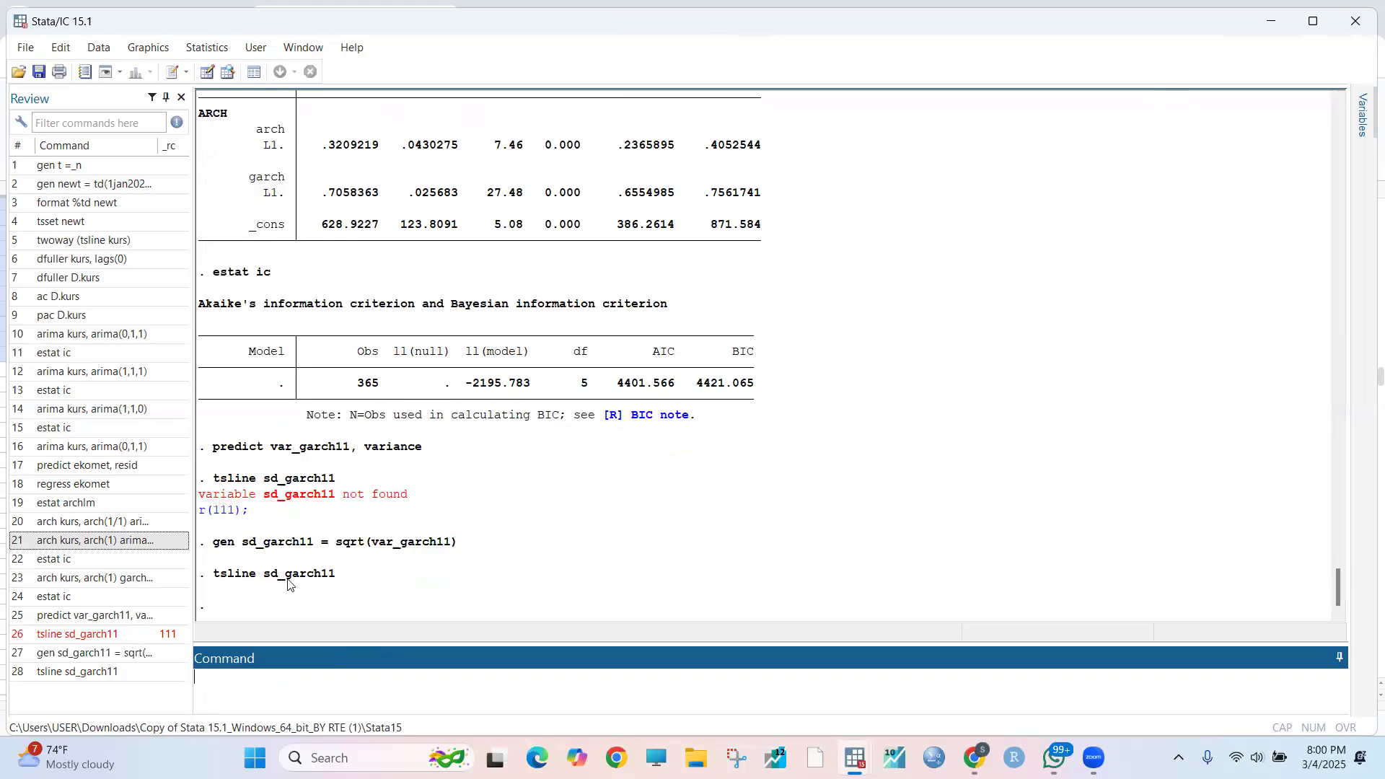
Append 6 future periods to the dataset with tsappend and check the added dates at the end of the Data Editor.
type("tsappend, add(6)")
key("Return")
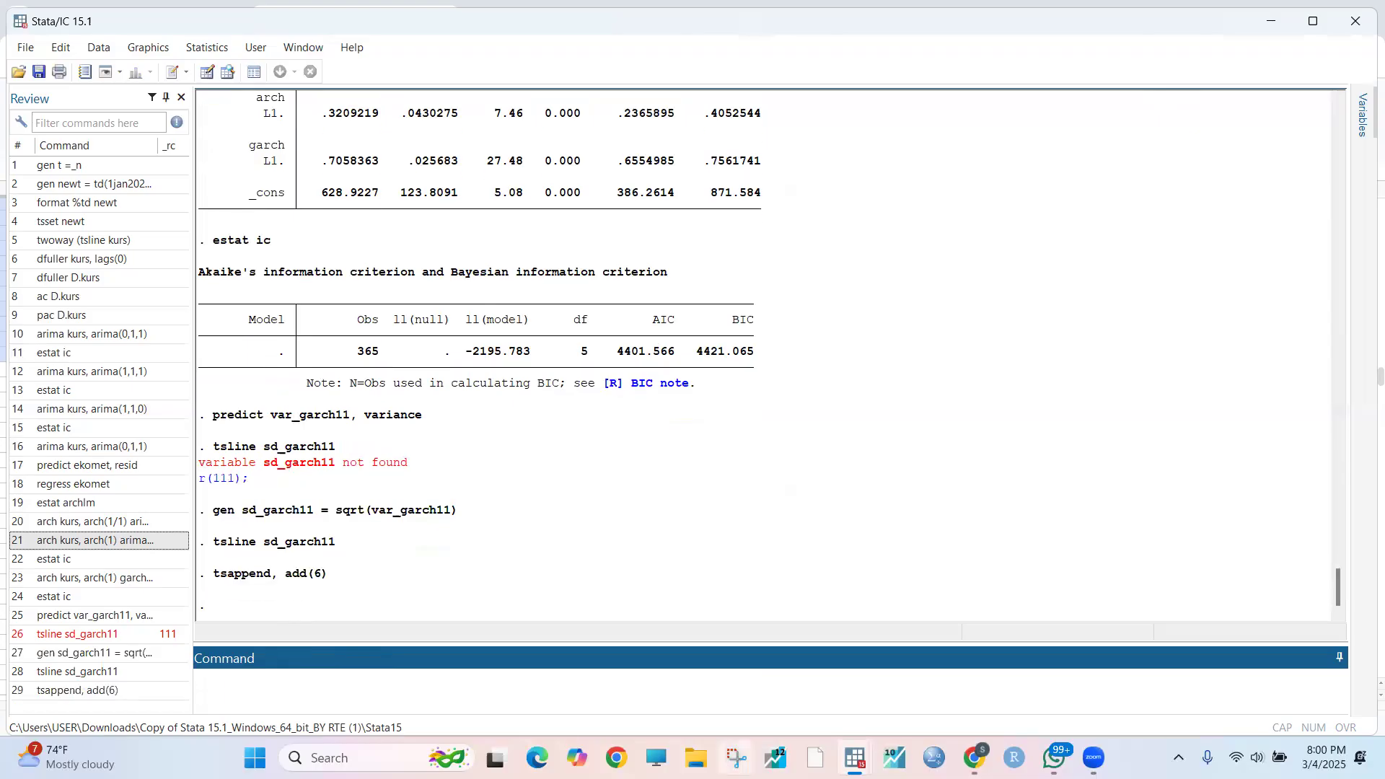
mouse_move(856, 757)
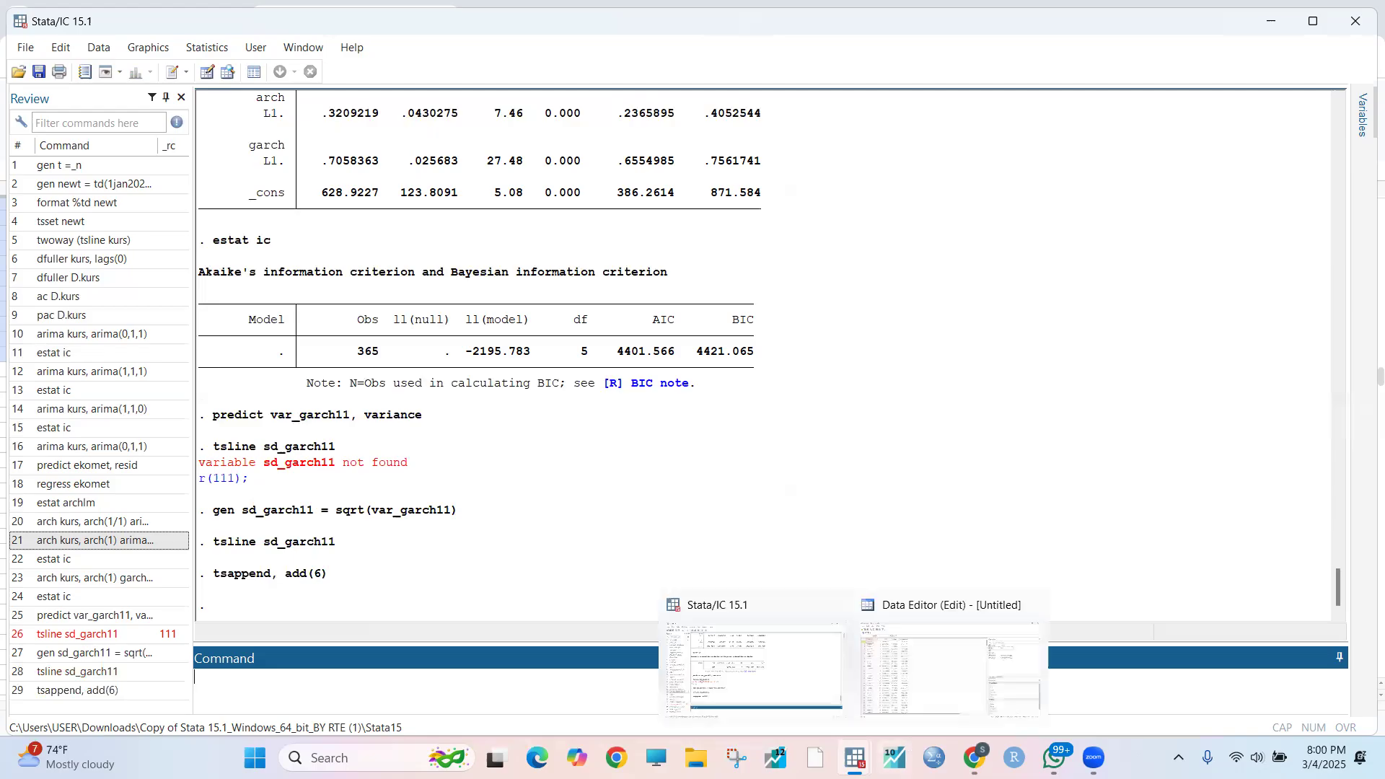
left_click(934, 639)
left_click_drag(970, 176, 970, 638)
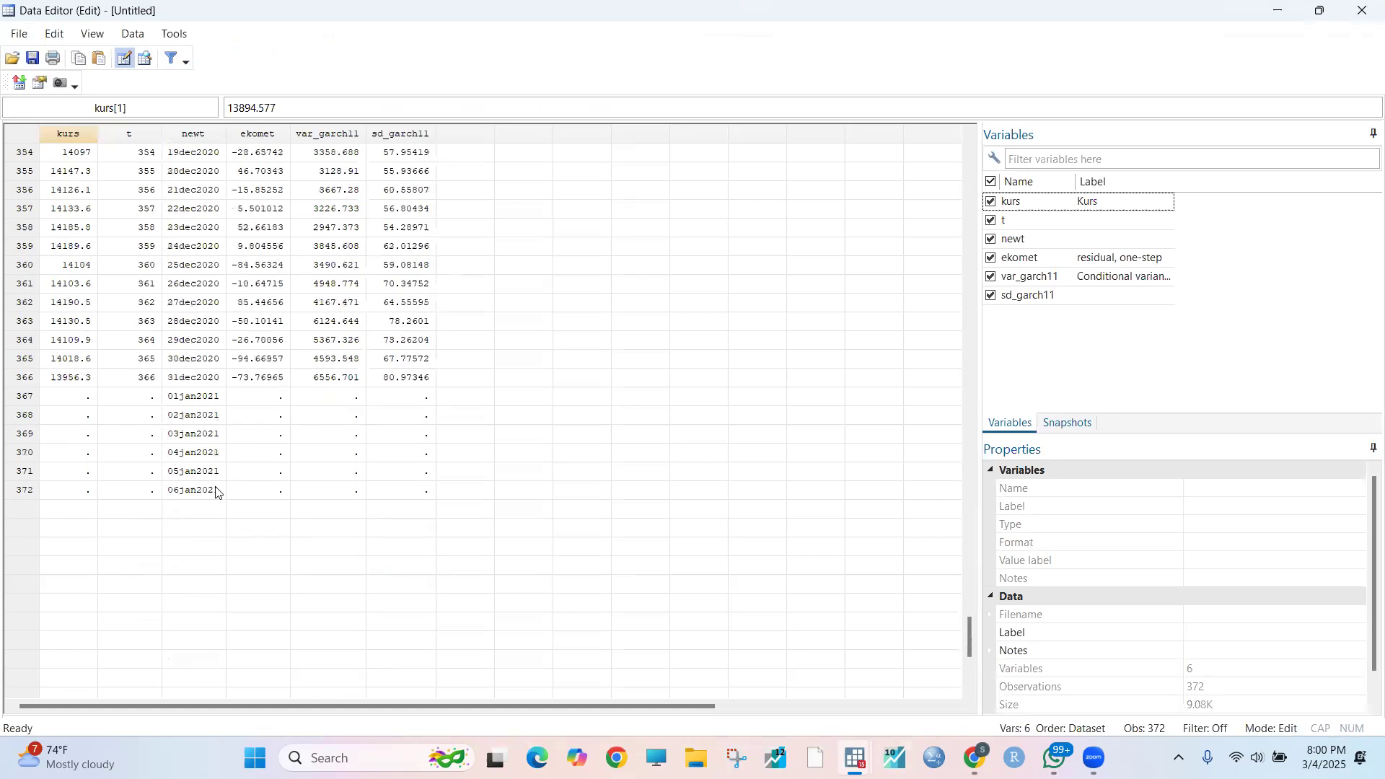
left_click(1278, 10)
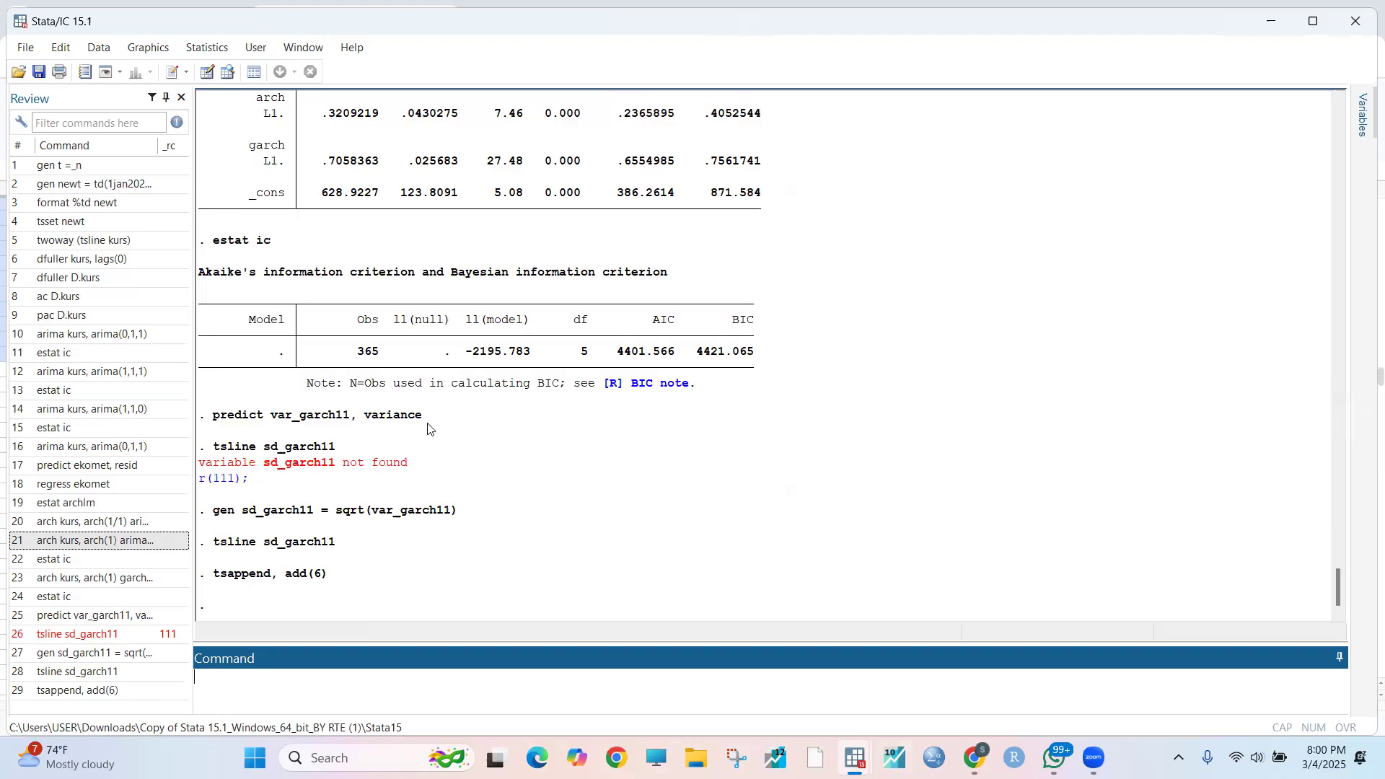
Refit the arch kurs model with arch(1), garch(1) and arima(0,1,1), and predict kursf using y dynamic(td(1jan2021)).
left_click(107, 578)
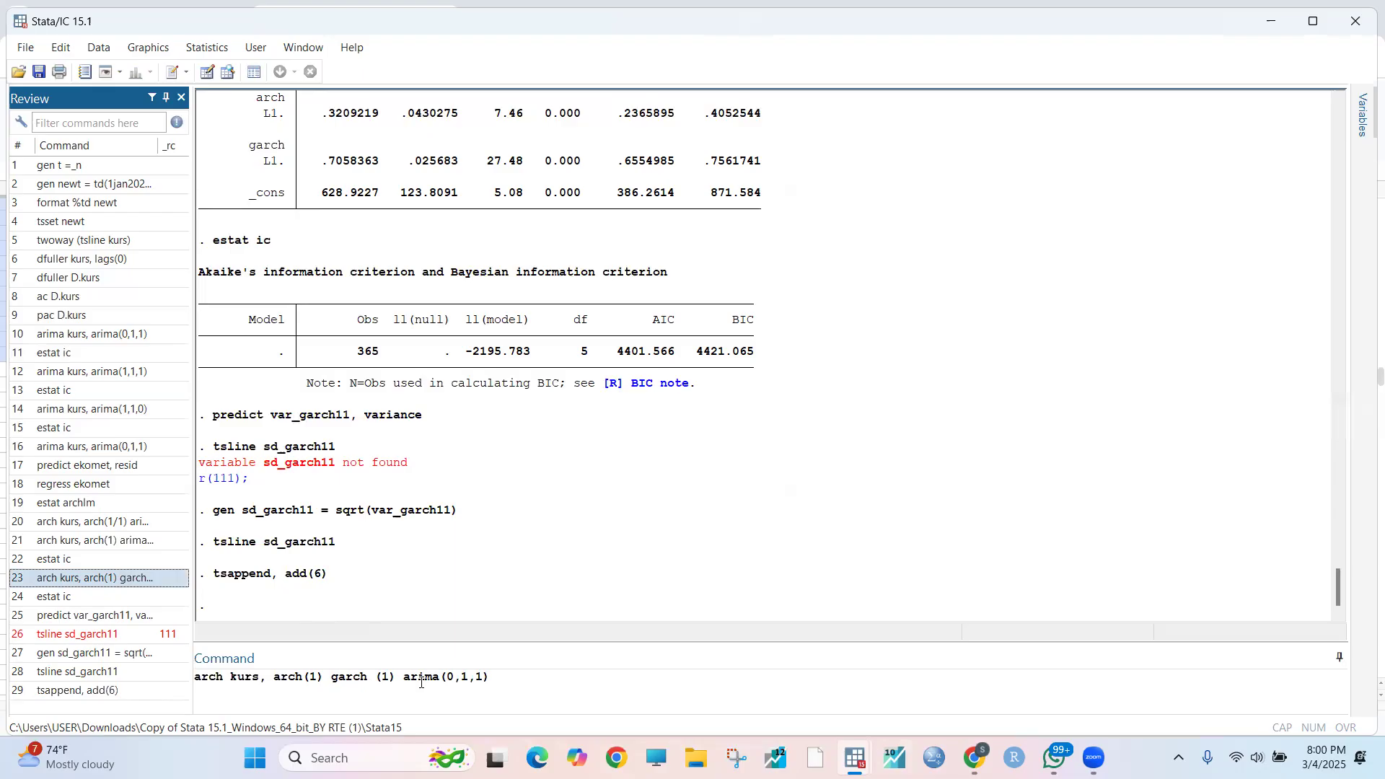
key("Return")
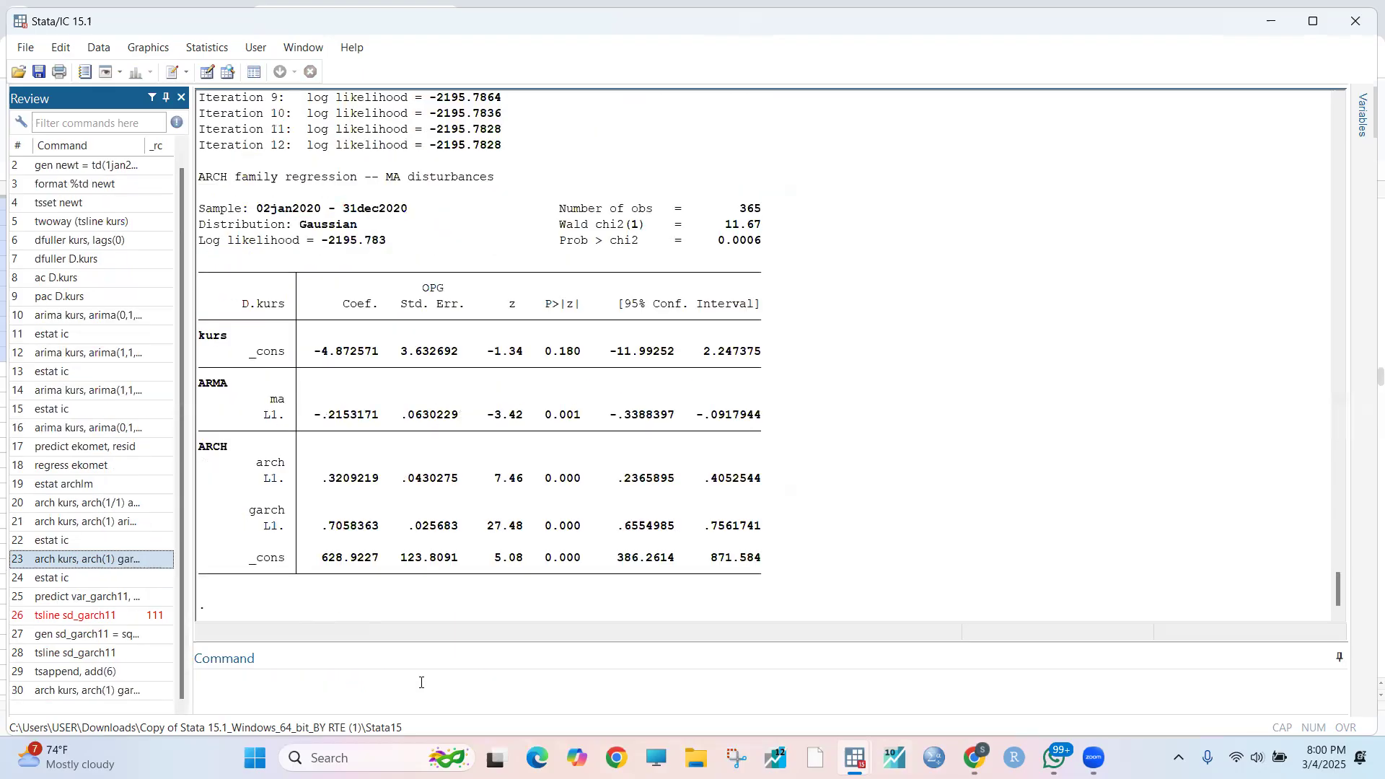
left_click(420, 688)
type("predicy")
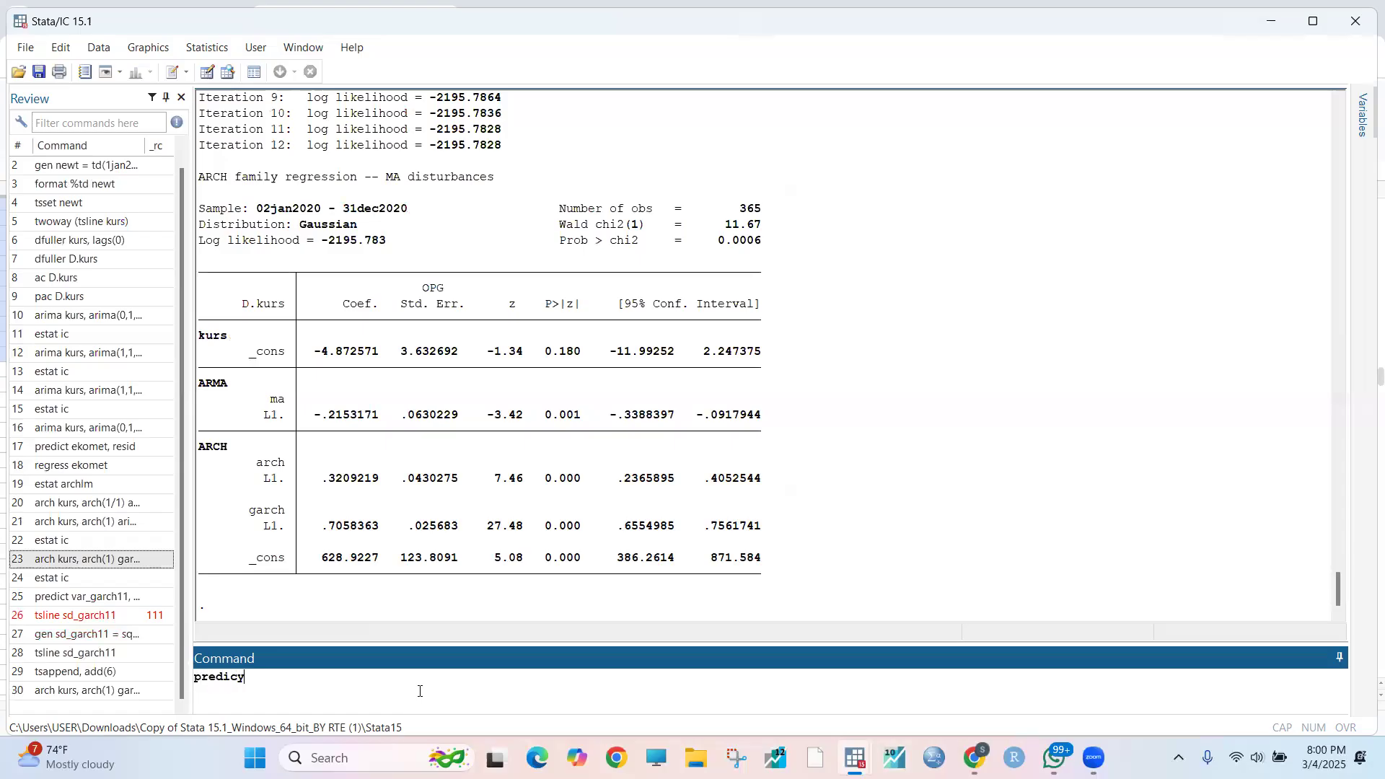
key("BackSpace")
type("t kursf, y dynamic(td(1")
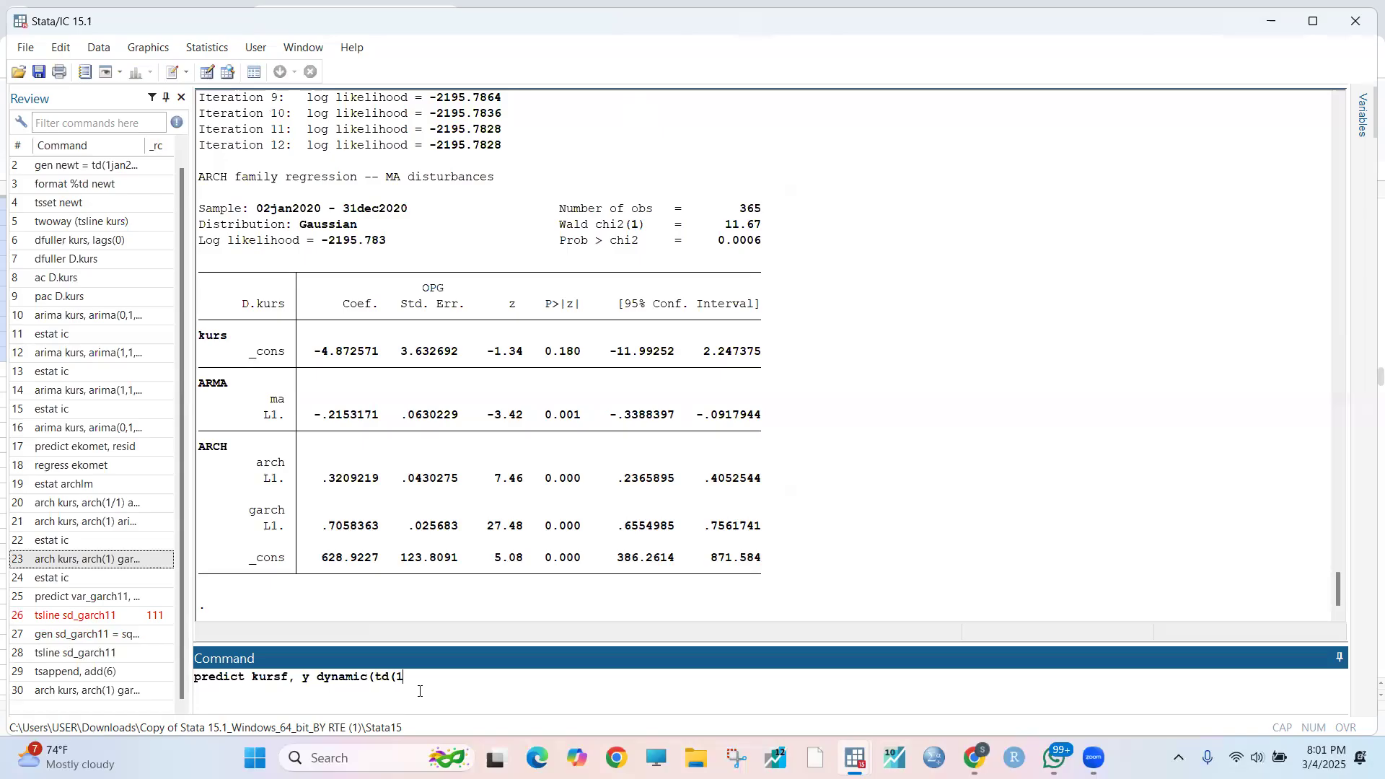
type("jan2021))")
key("Return")
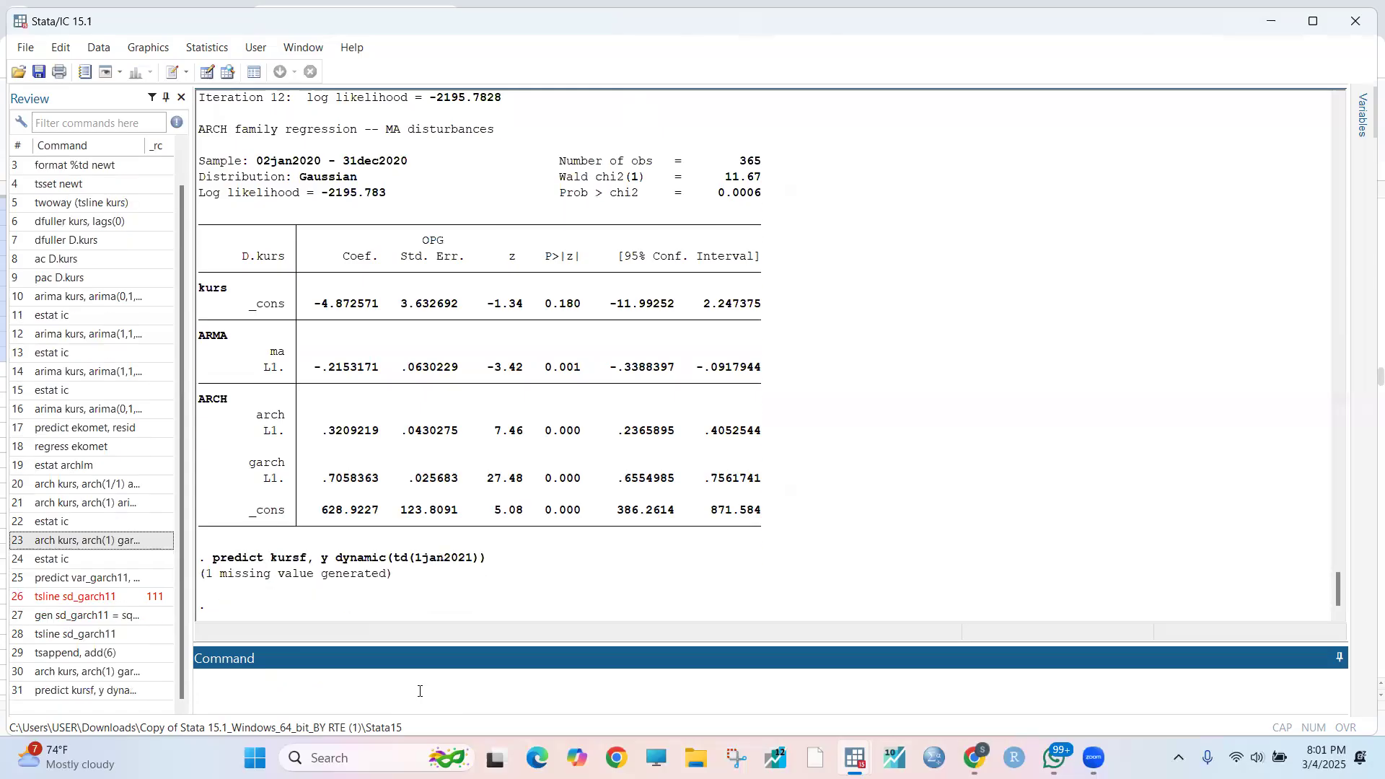
Check the kursf forecasts for the appended January 2021 dates at the end of the Data Editor.
mouse_move(855, 757)
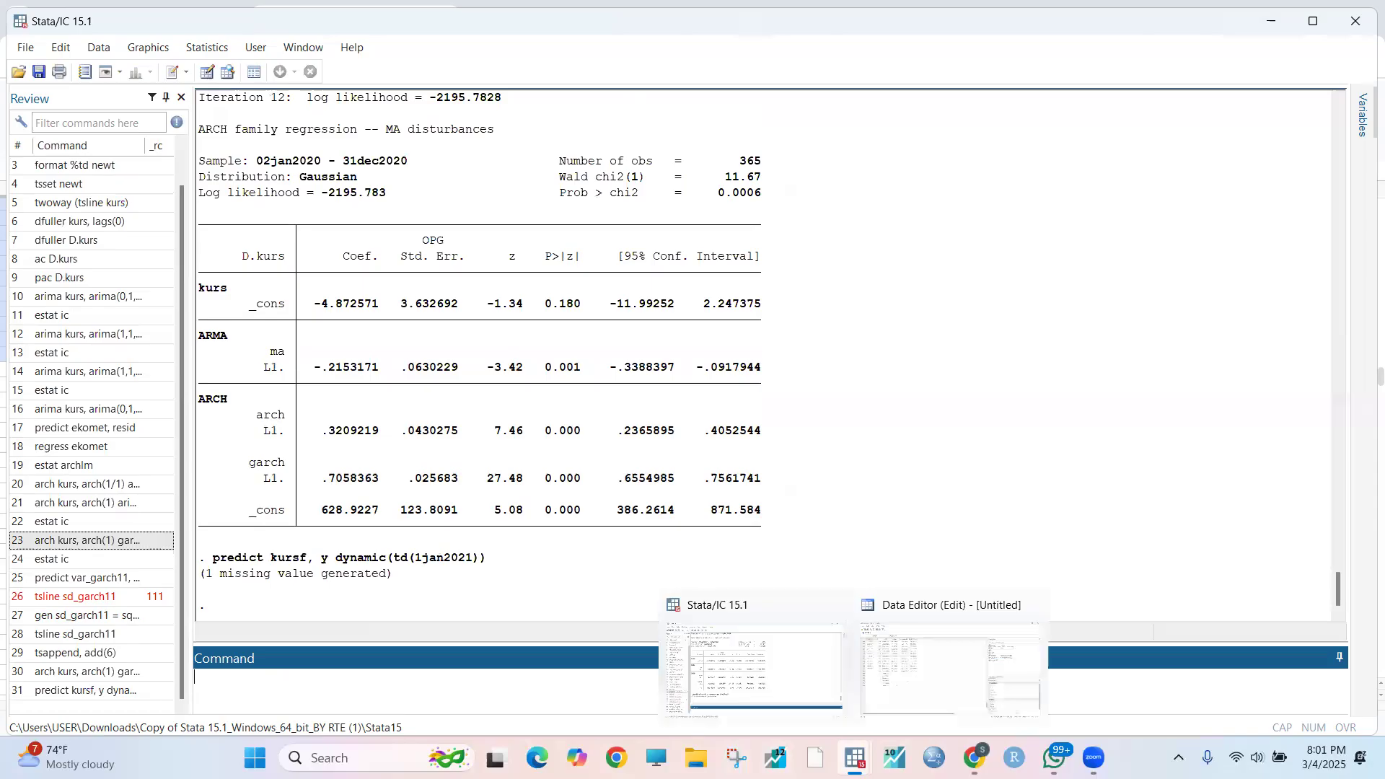
left_click(930, 670)
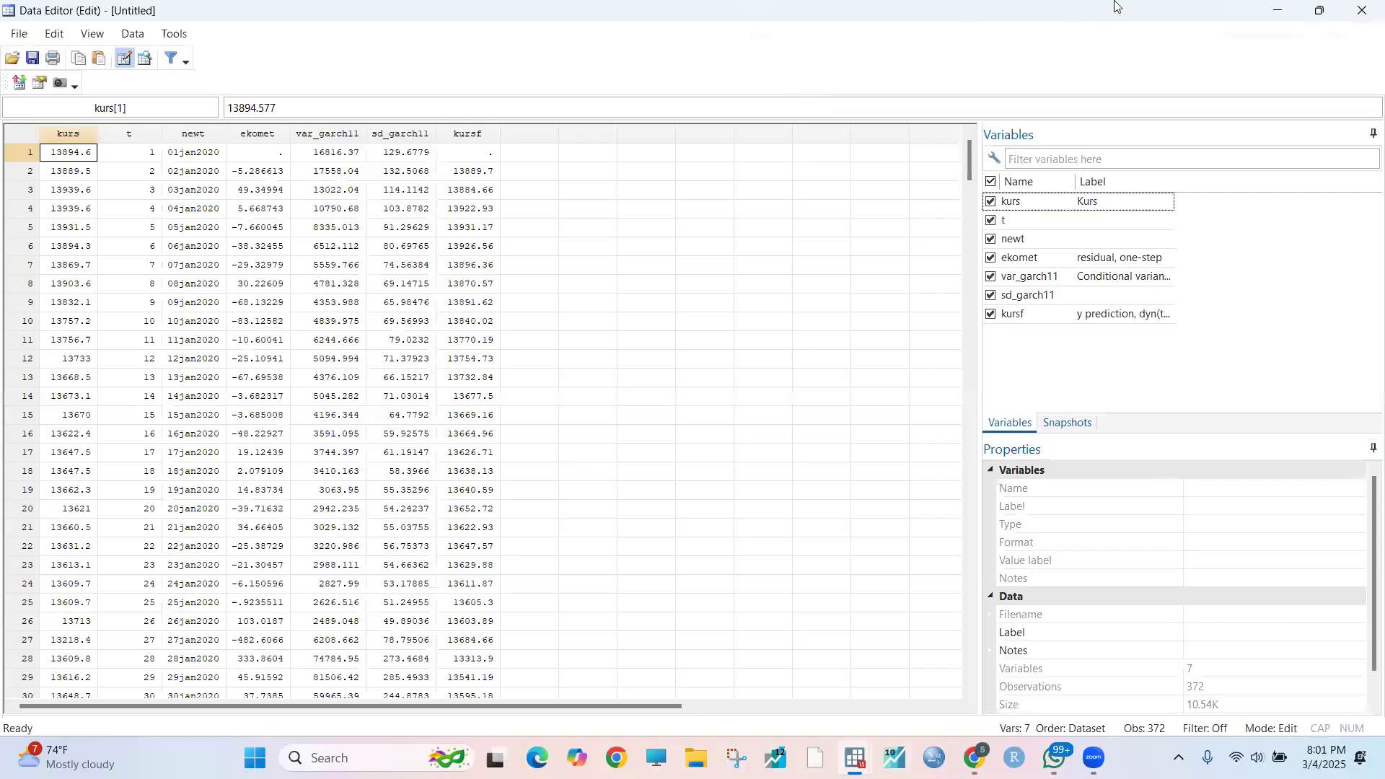
scroll(769, 292, "down", 11)
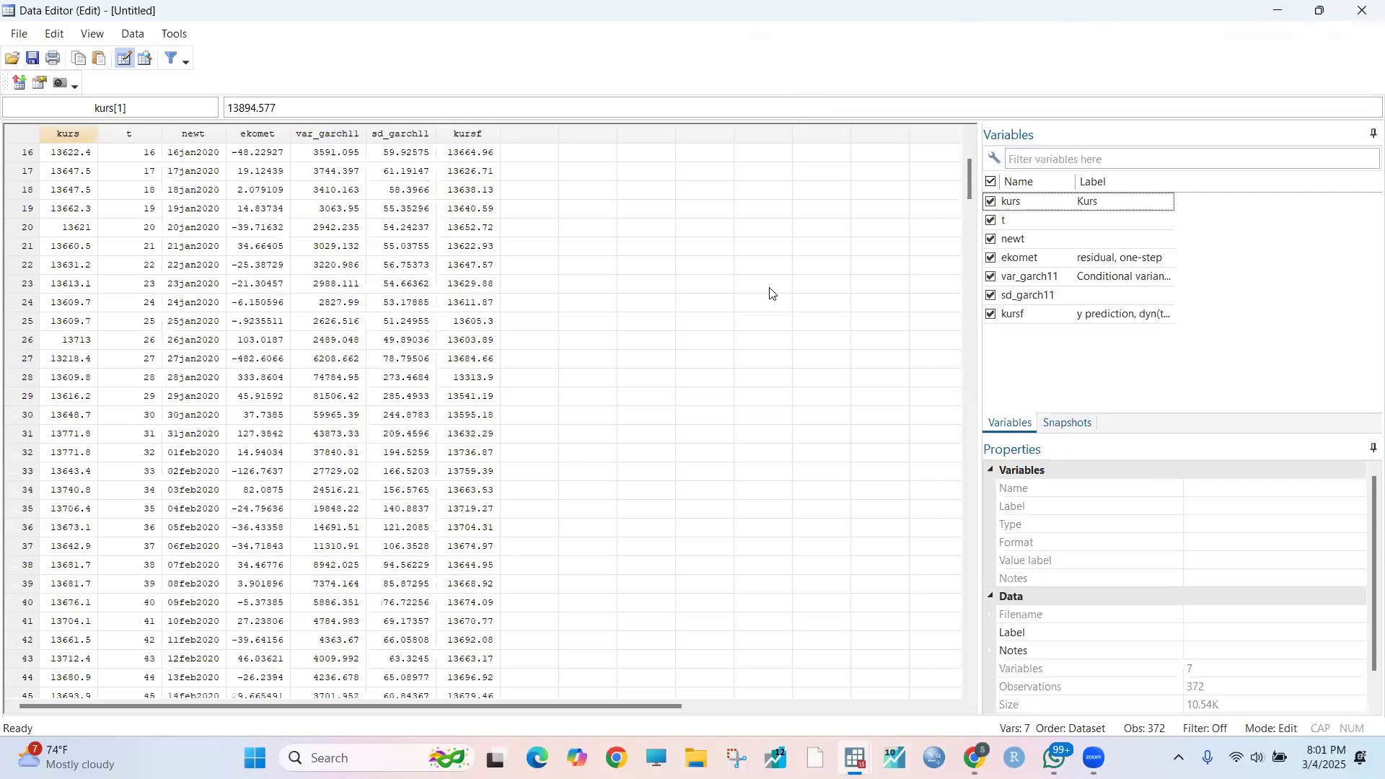
left_click_drag(971, 202, 962, 629)
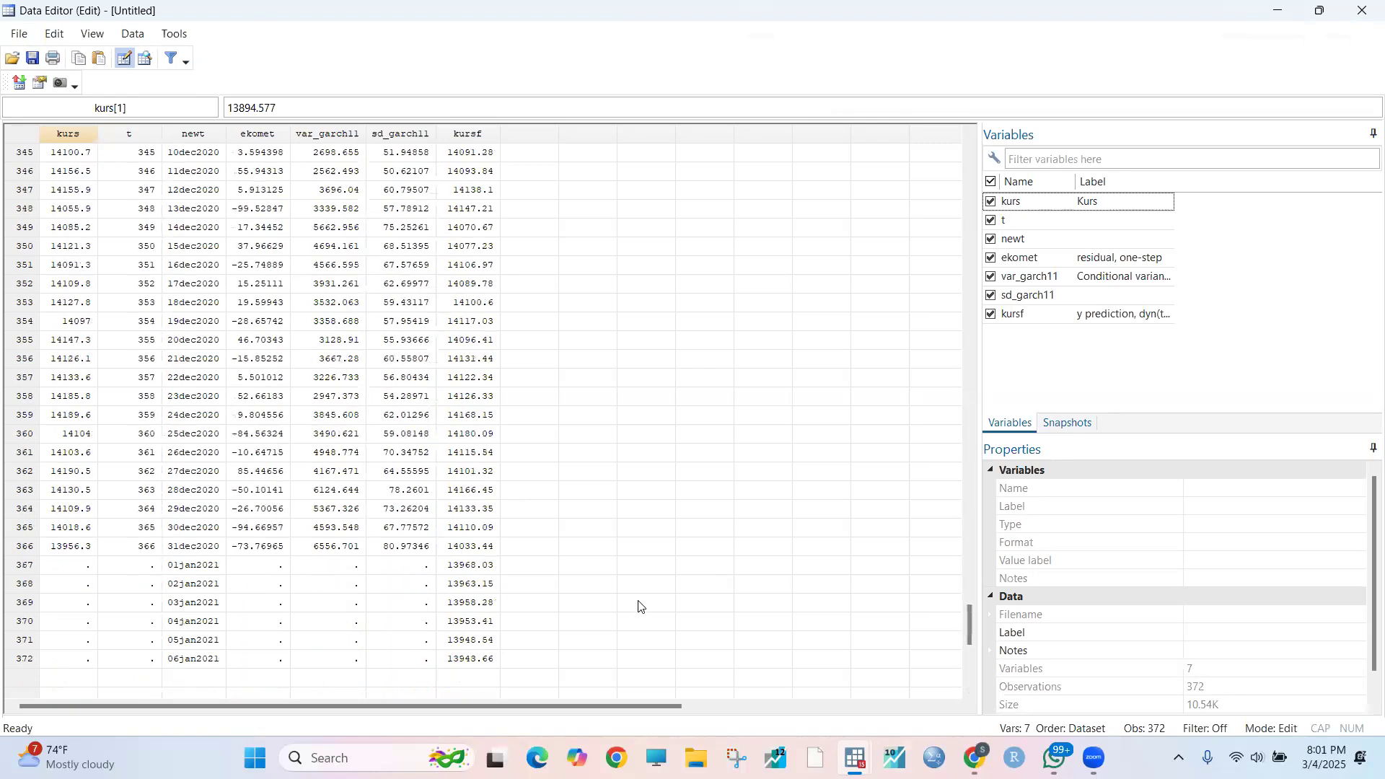
left_click(1272, 11)
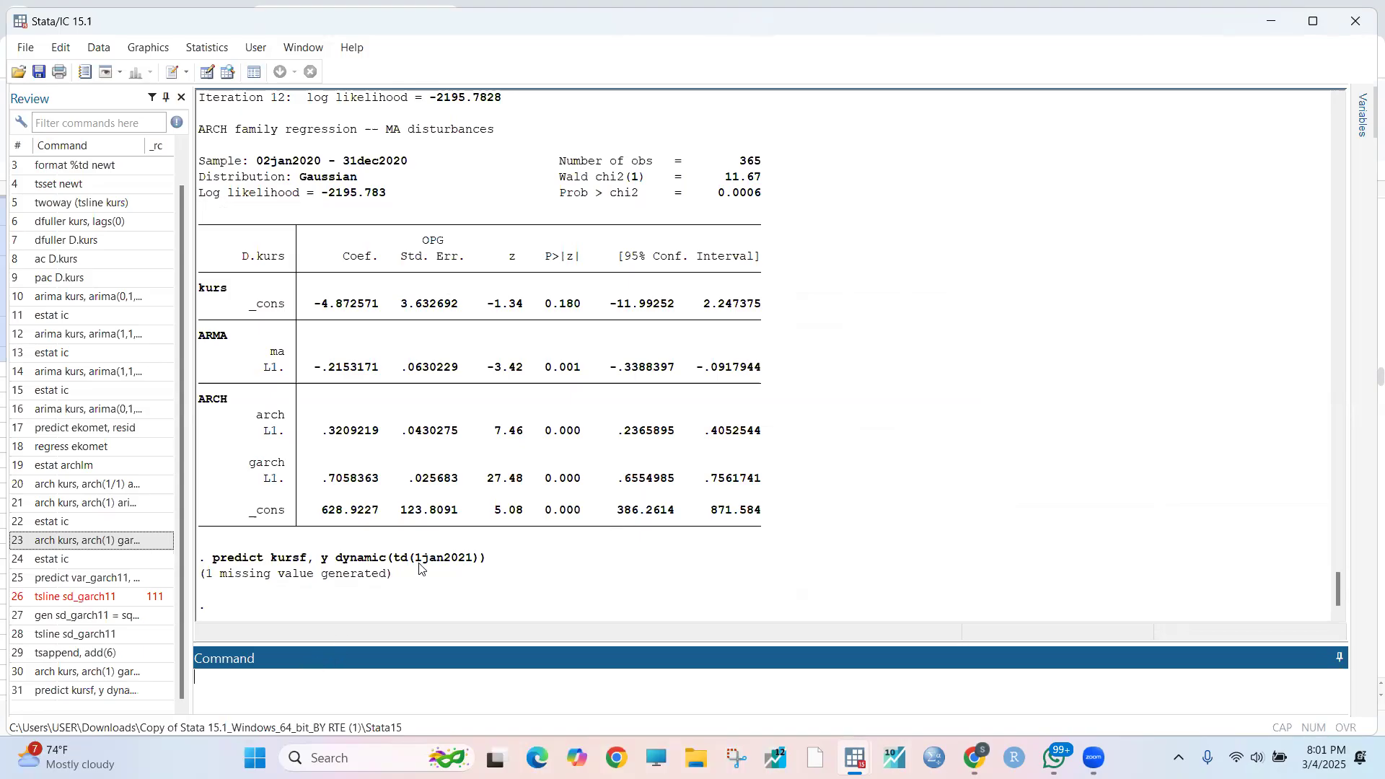
Reuse the kursf prediction command to predict the conditional variance as varf, with variance dynamic(td(1jan2021)).
left_click(495, 561)
left_click_drag(495, 561, 321, 560)
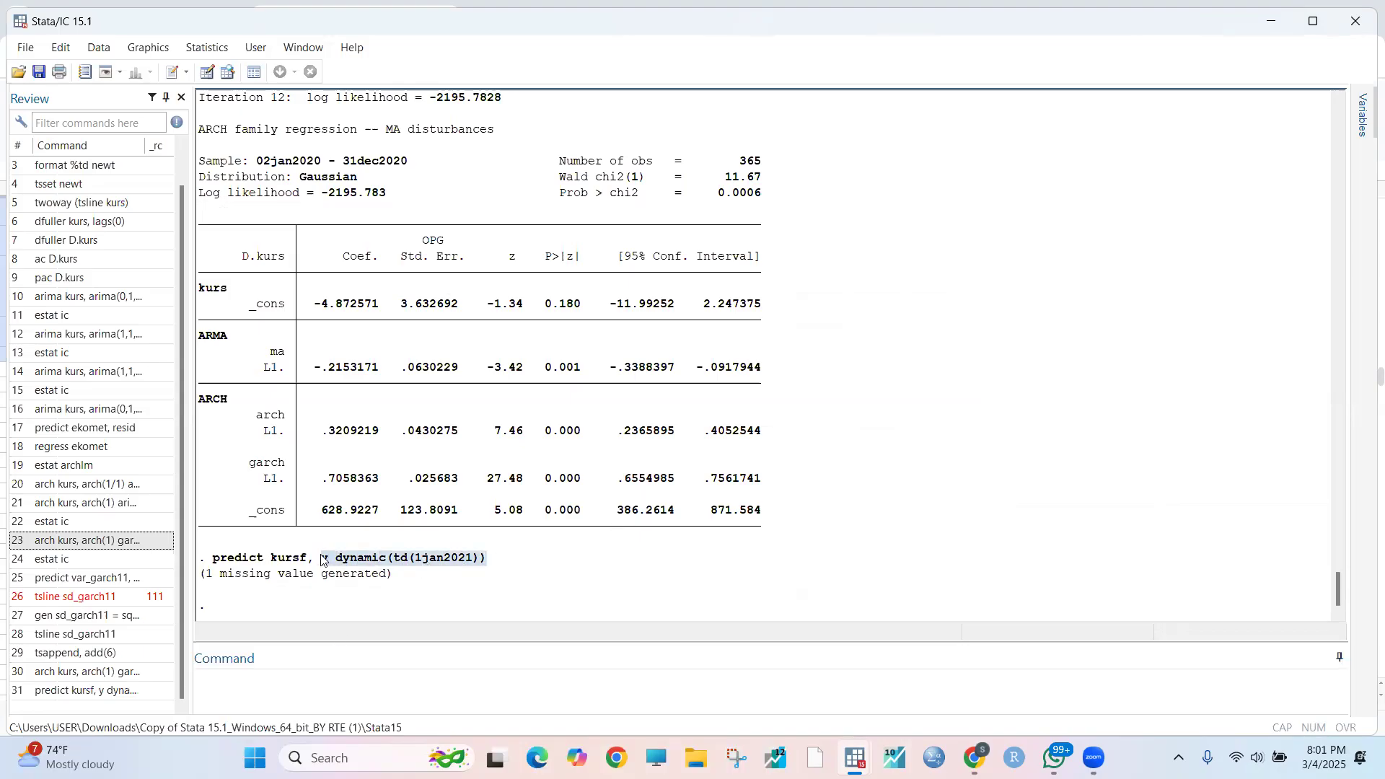
left_click(94, 691)
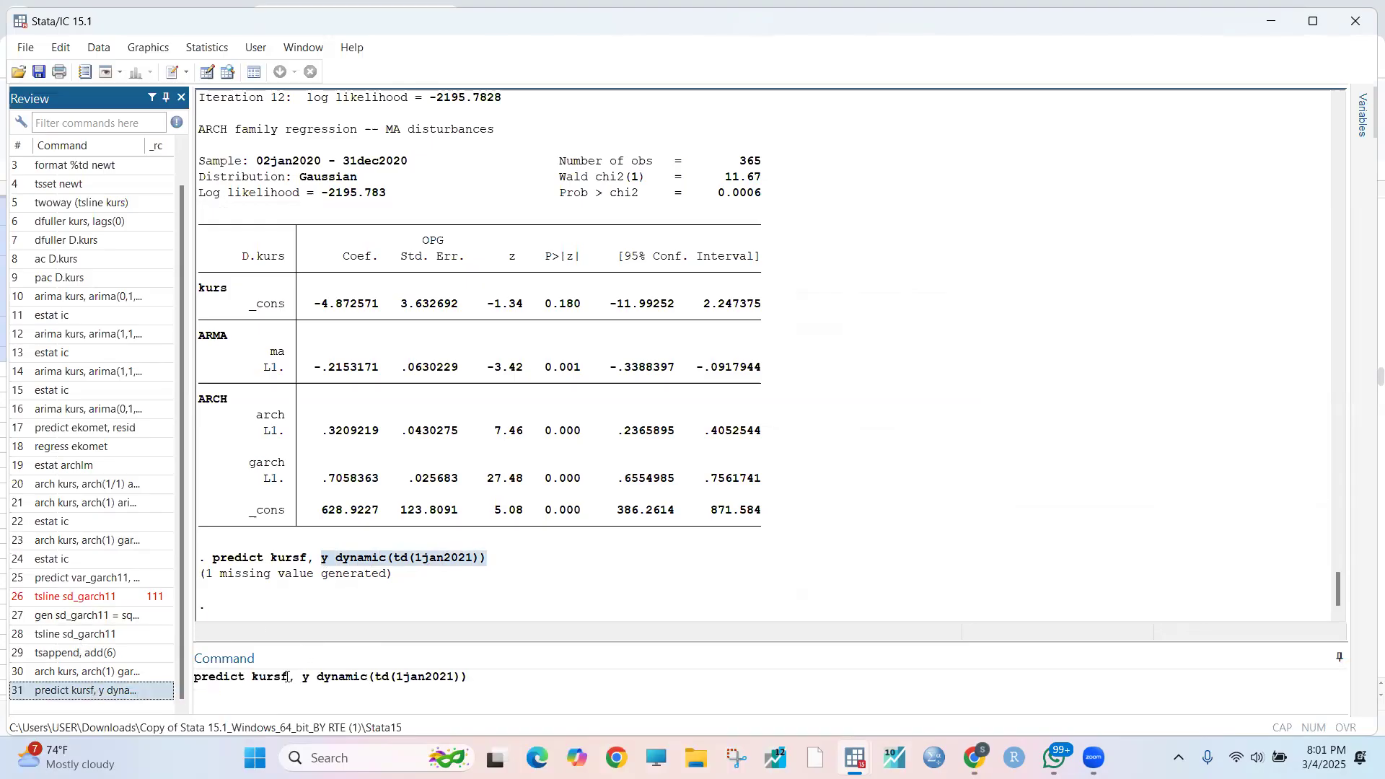
left_click_drag(286, 677, 251, 680)
type("varf")
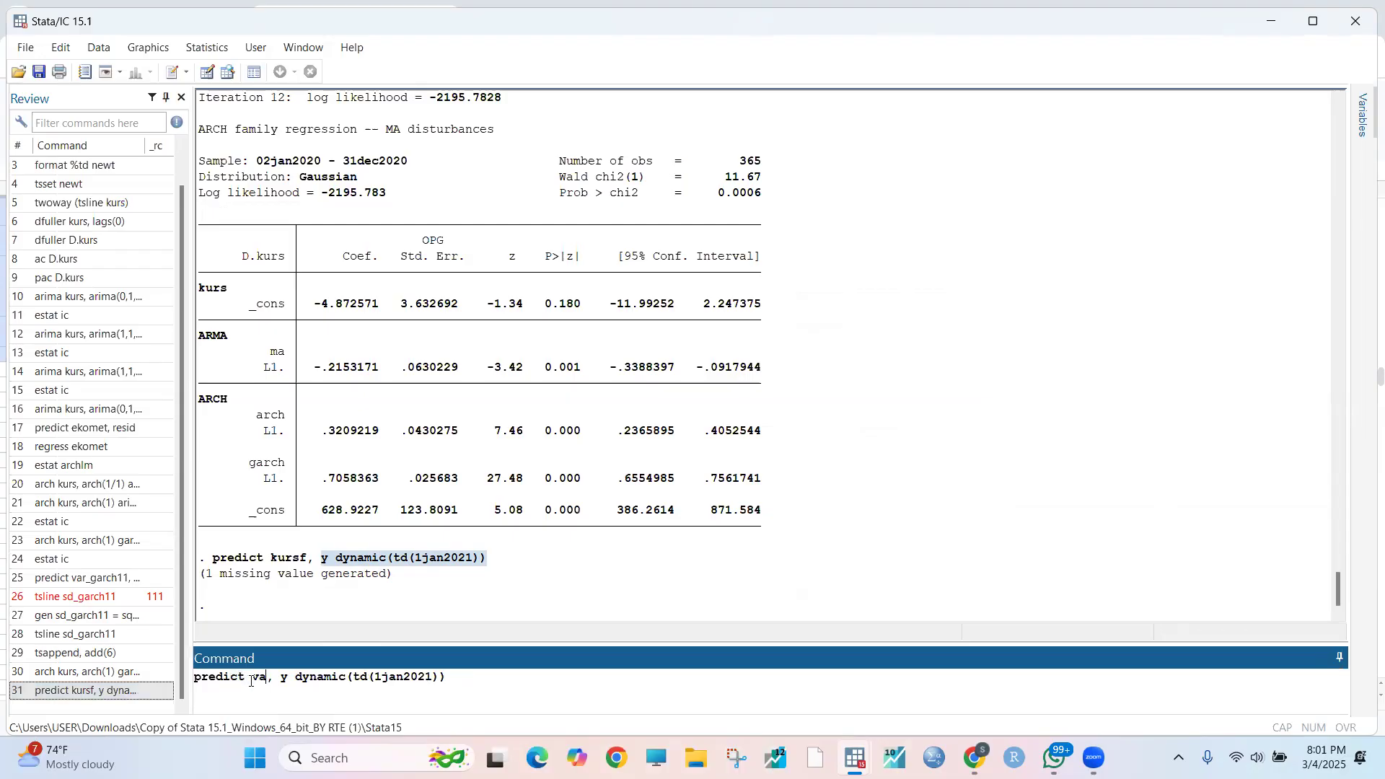
left_click(302, 680)
key("BackSpace")
type("variance")
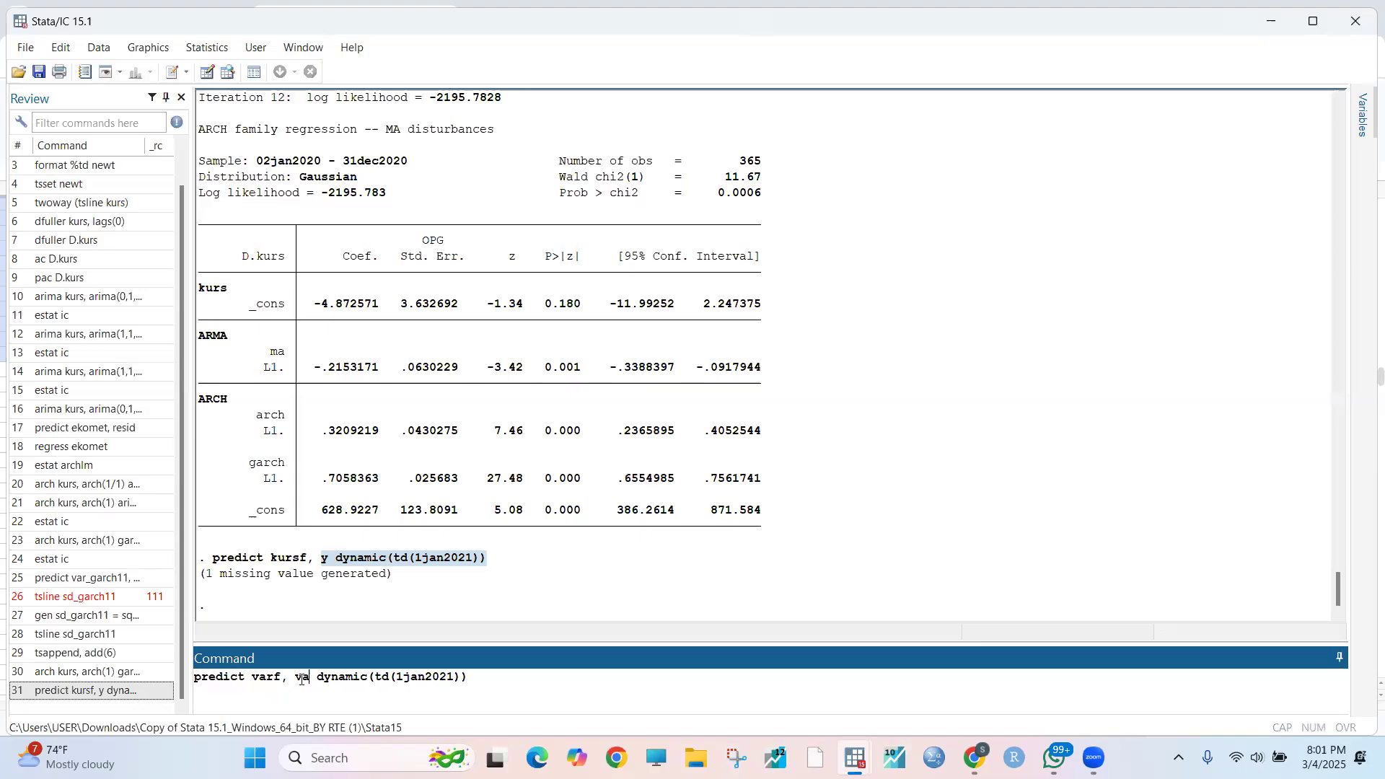
key("Return")
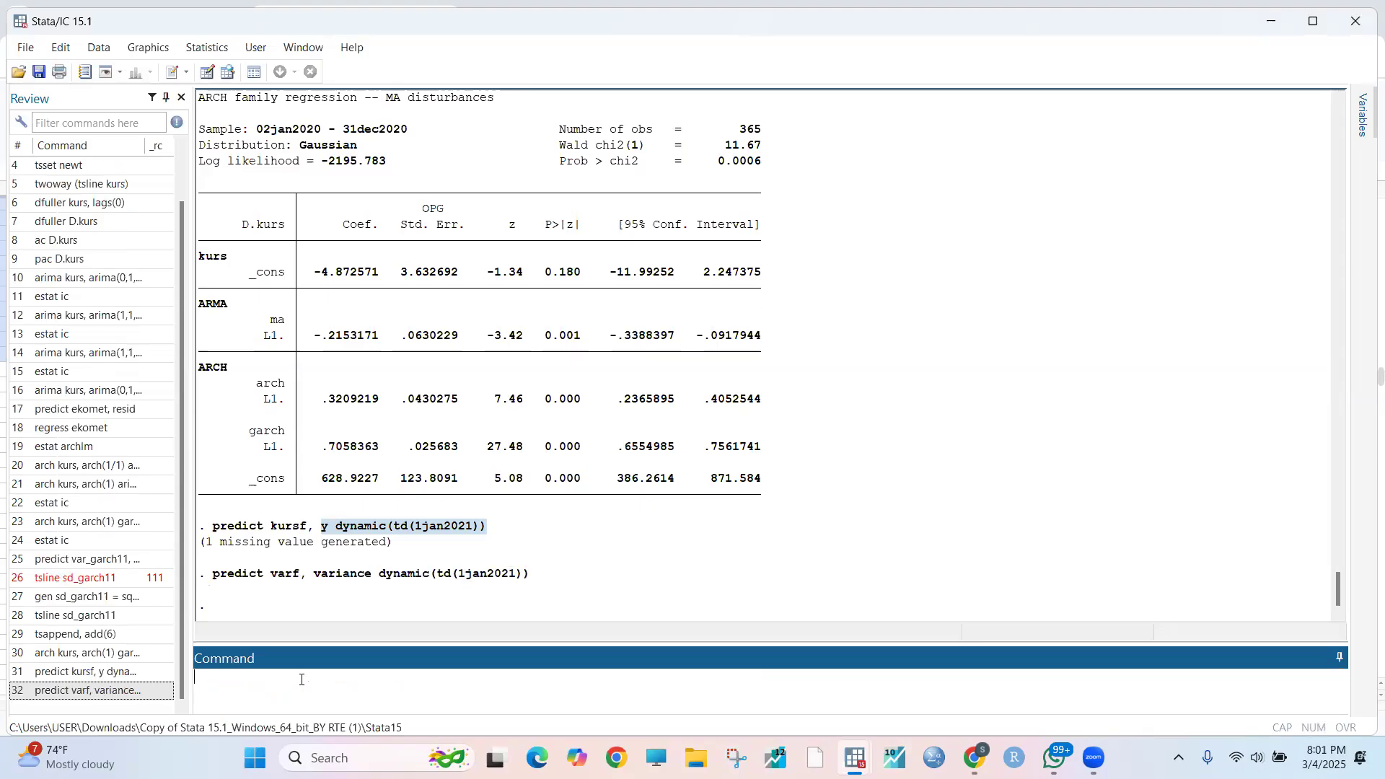
Check the varf variance forecasts for the January 2021 dates in the Data Editor's last rows.
mouse_move(871, 740)
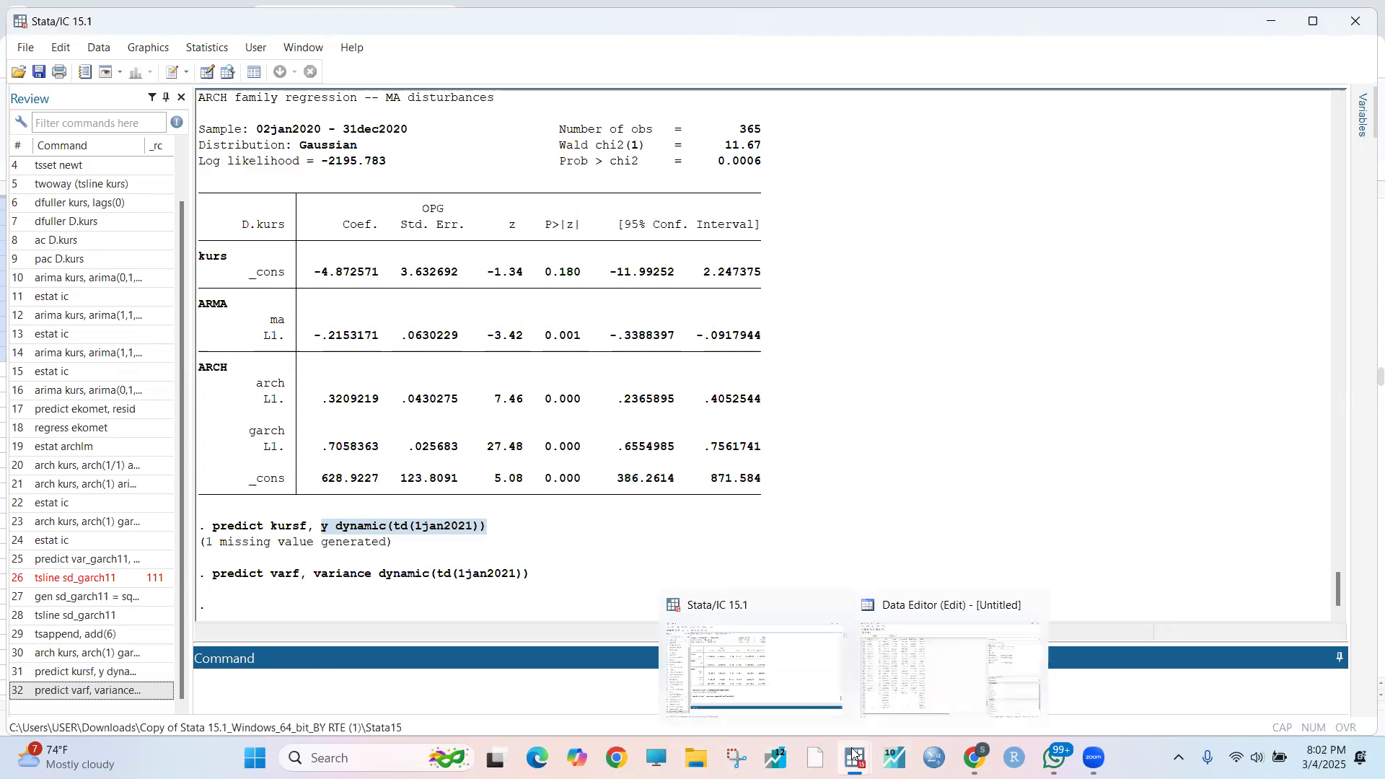
left_click(886, 651)
scroll(931, 288, "down", 13)
left_click_drag(974, 208, 943, 647)
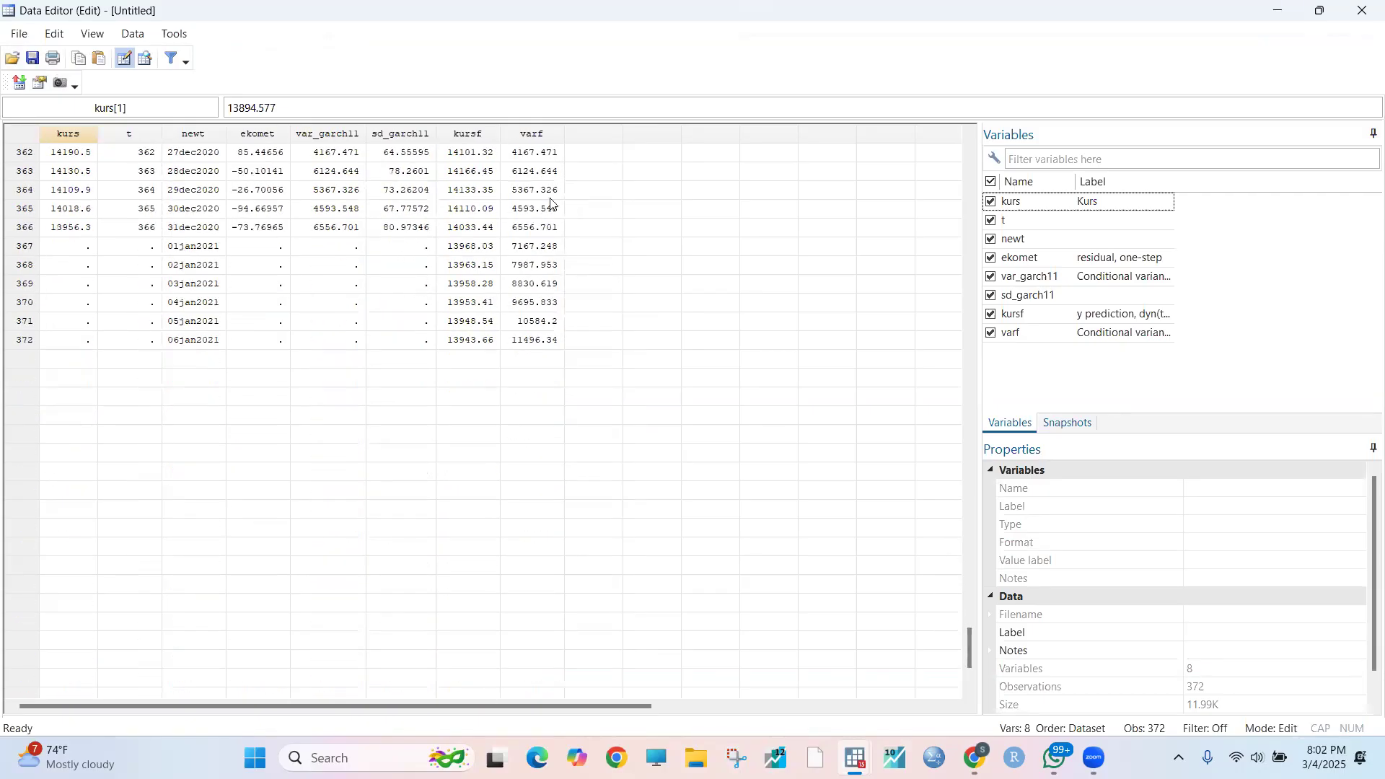
left_click(1275, 11)
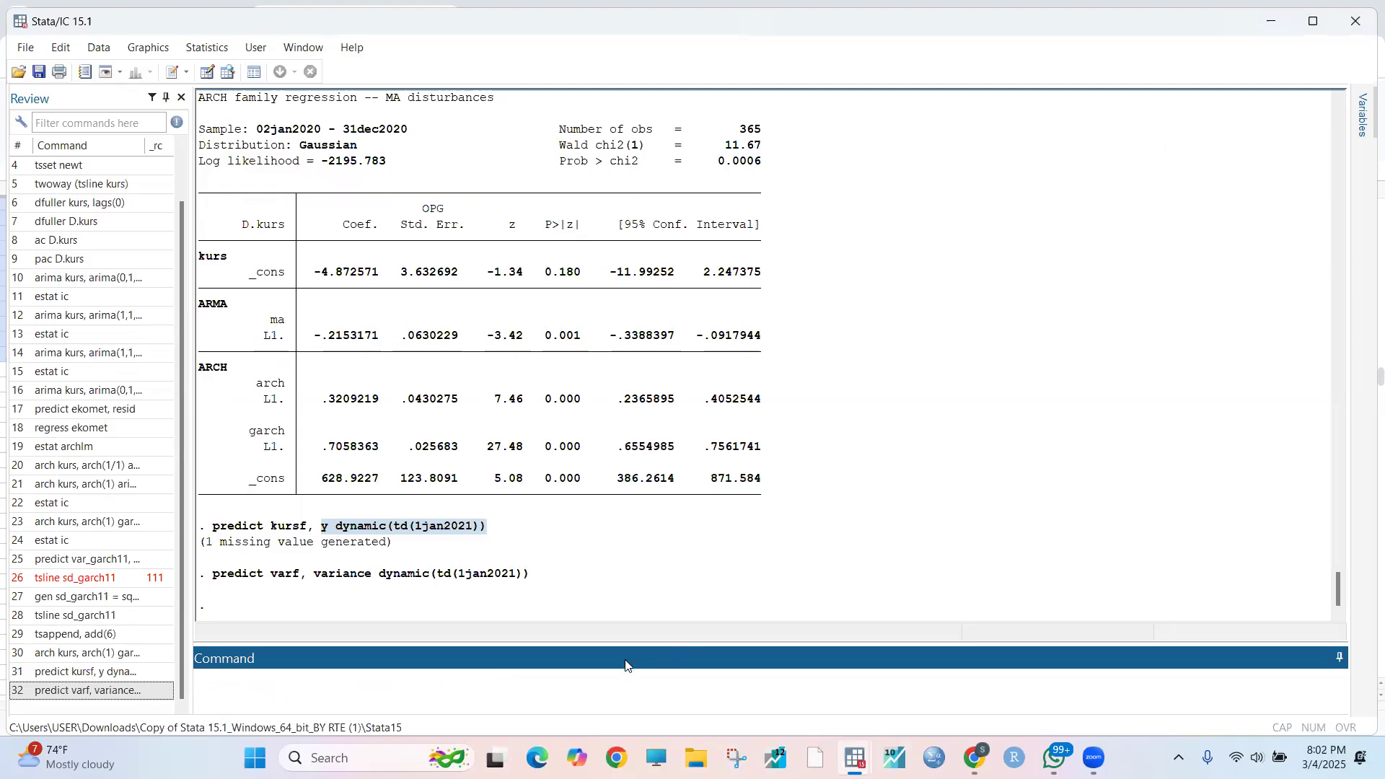
Generate the variable sdf as the square root of varf.
type("gen sdf = sqrt(")
type("arf")
key("Return")
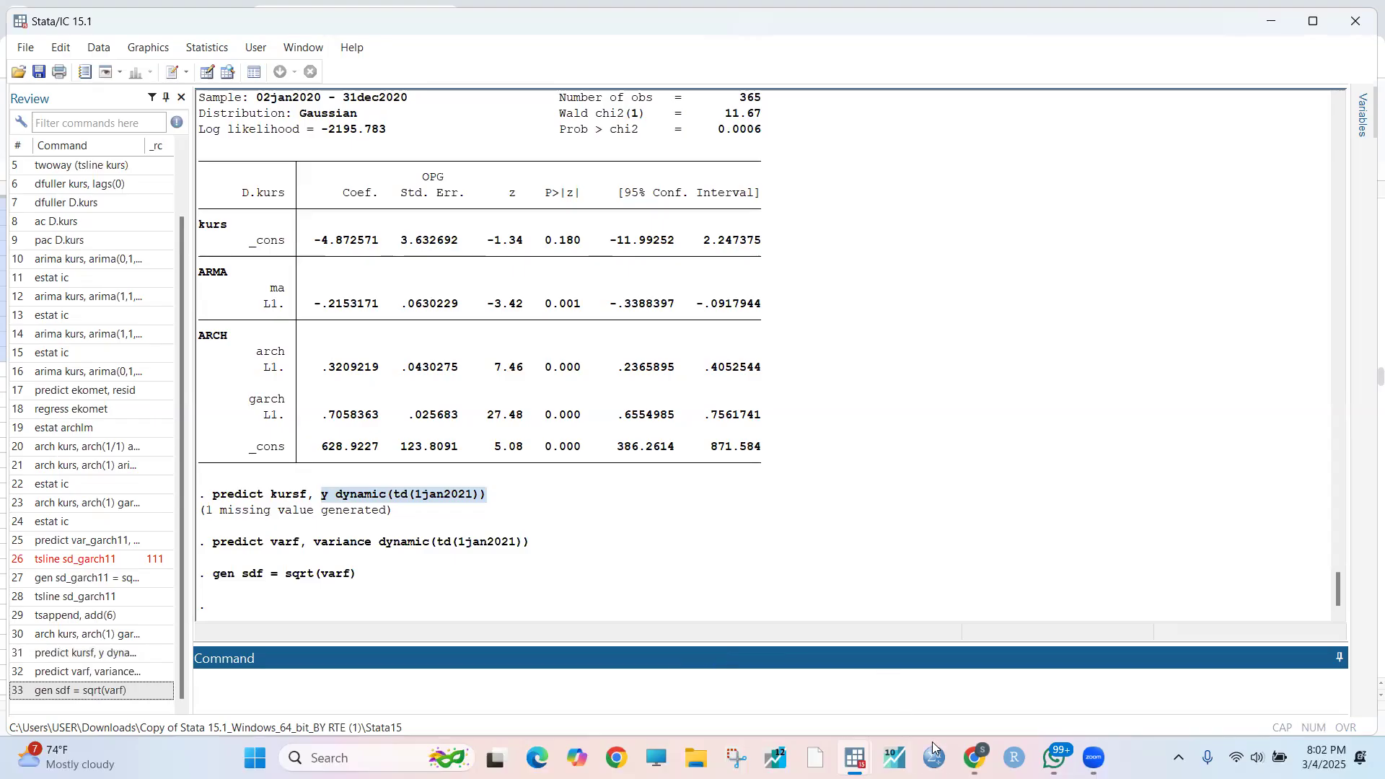
Review the sdf volatility forecasts for 1 to 6 January 2021 in the Data Editor and return to the main window.
mouse_move(856, 757)
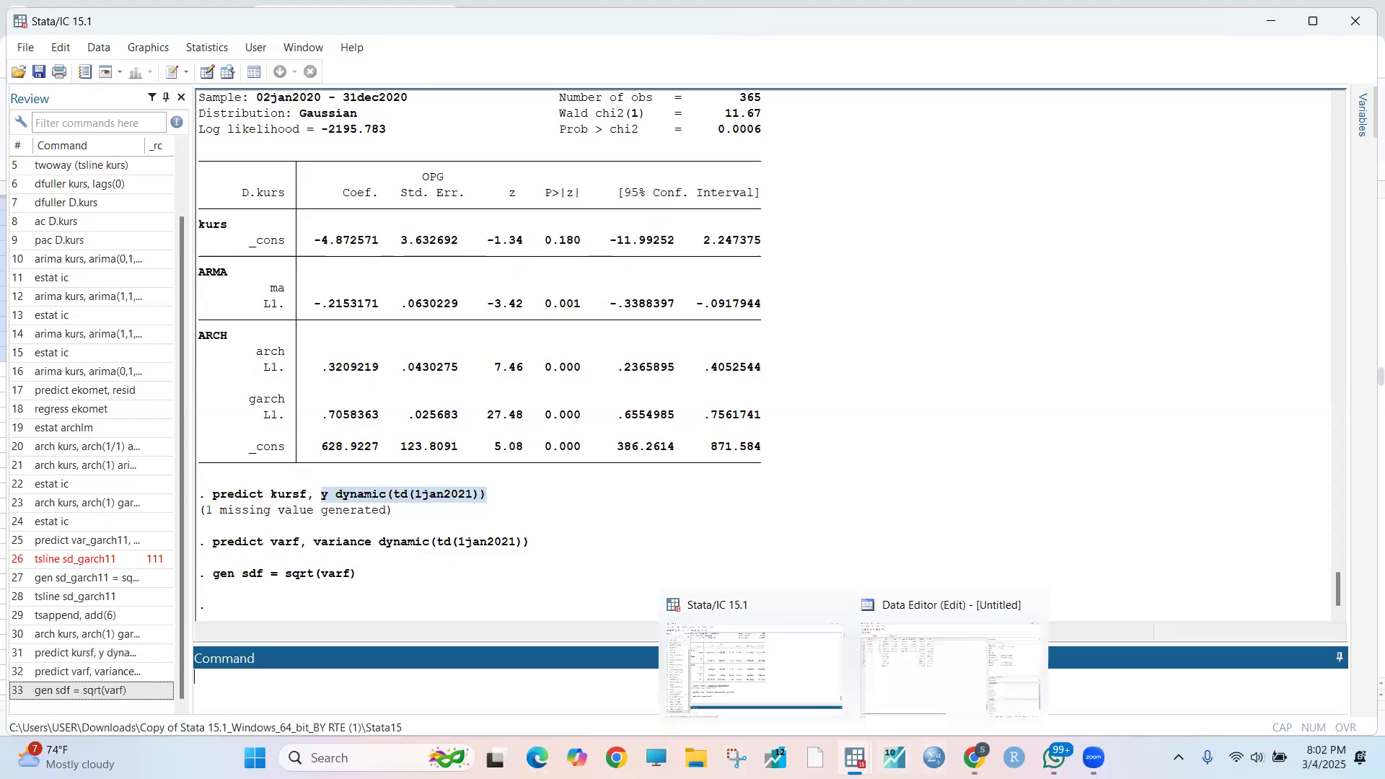
left_click(960, 678)
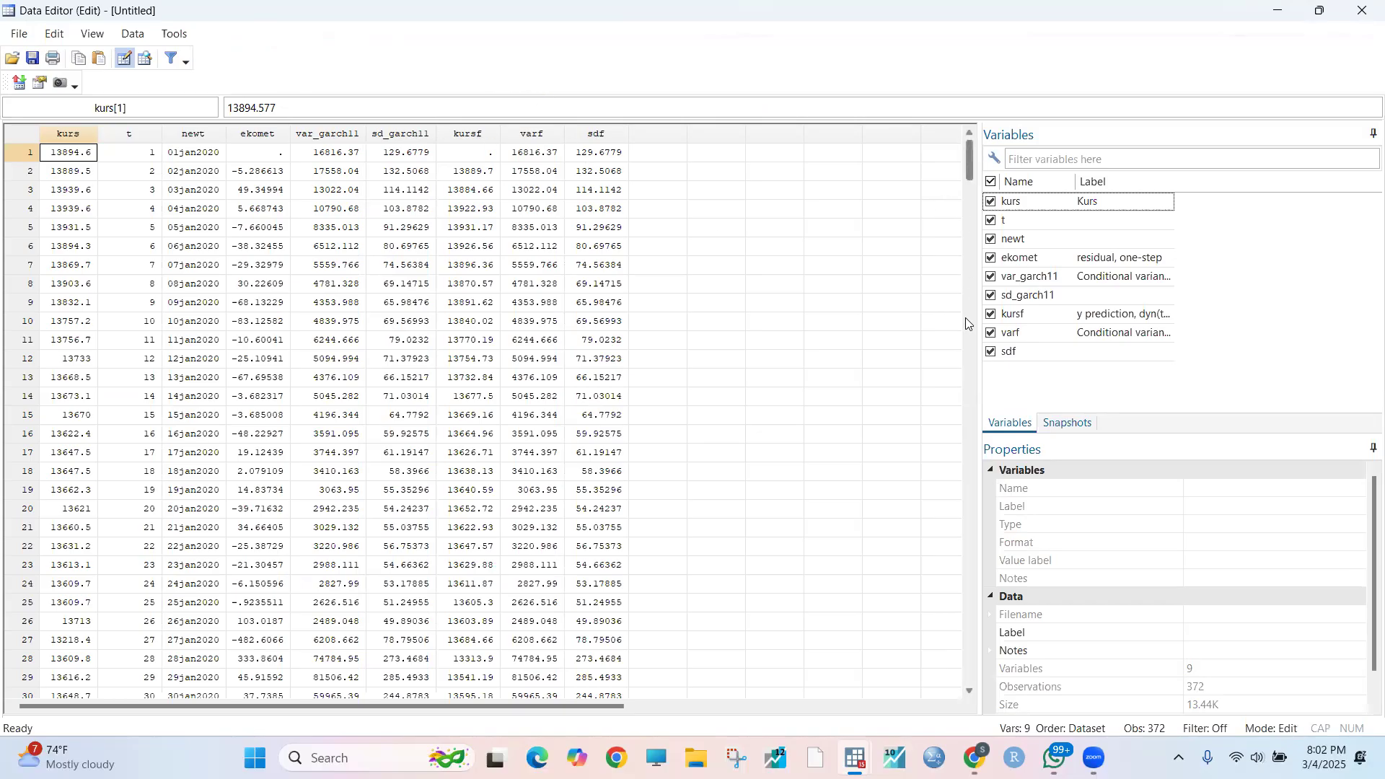
left_click_drag(970, 162, 928, 647)
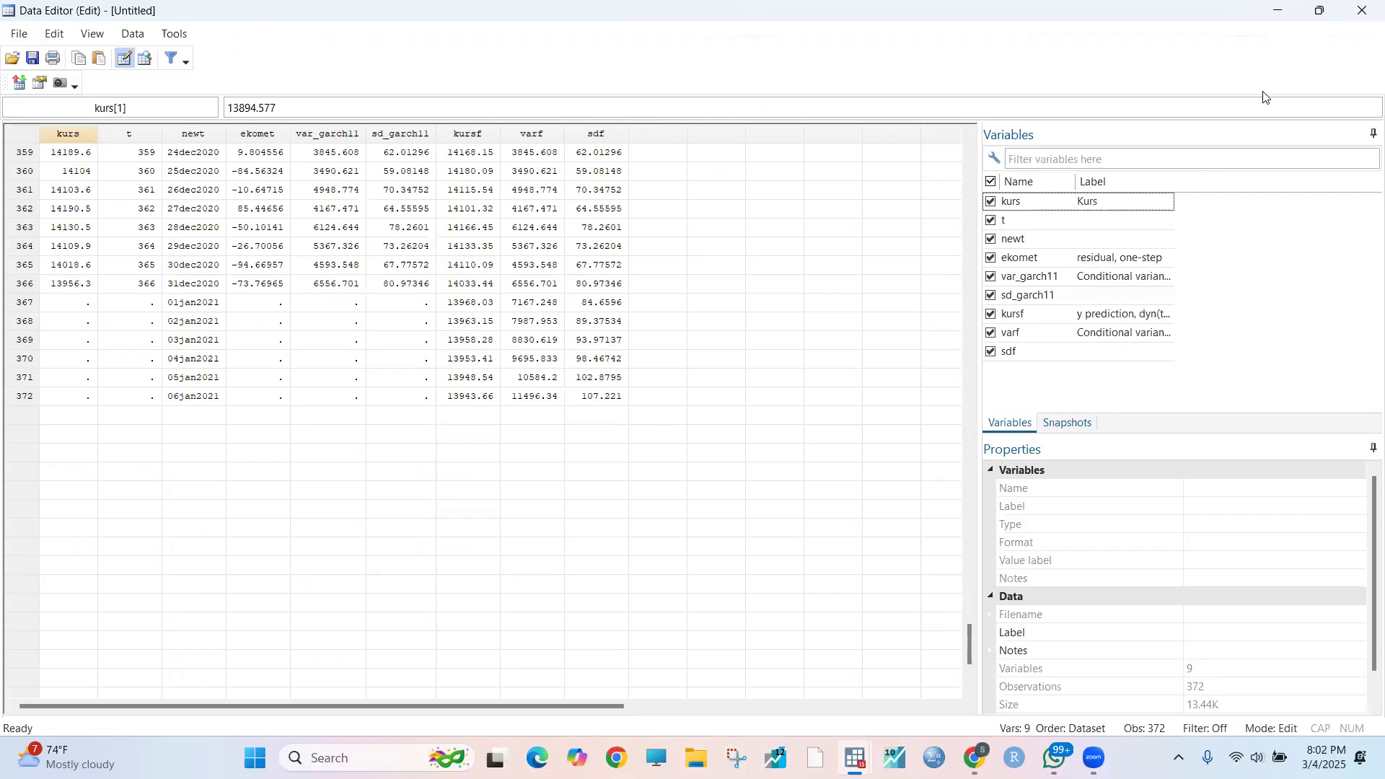
left_click(1279, 11)
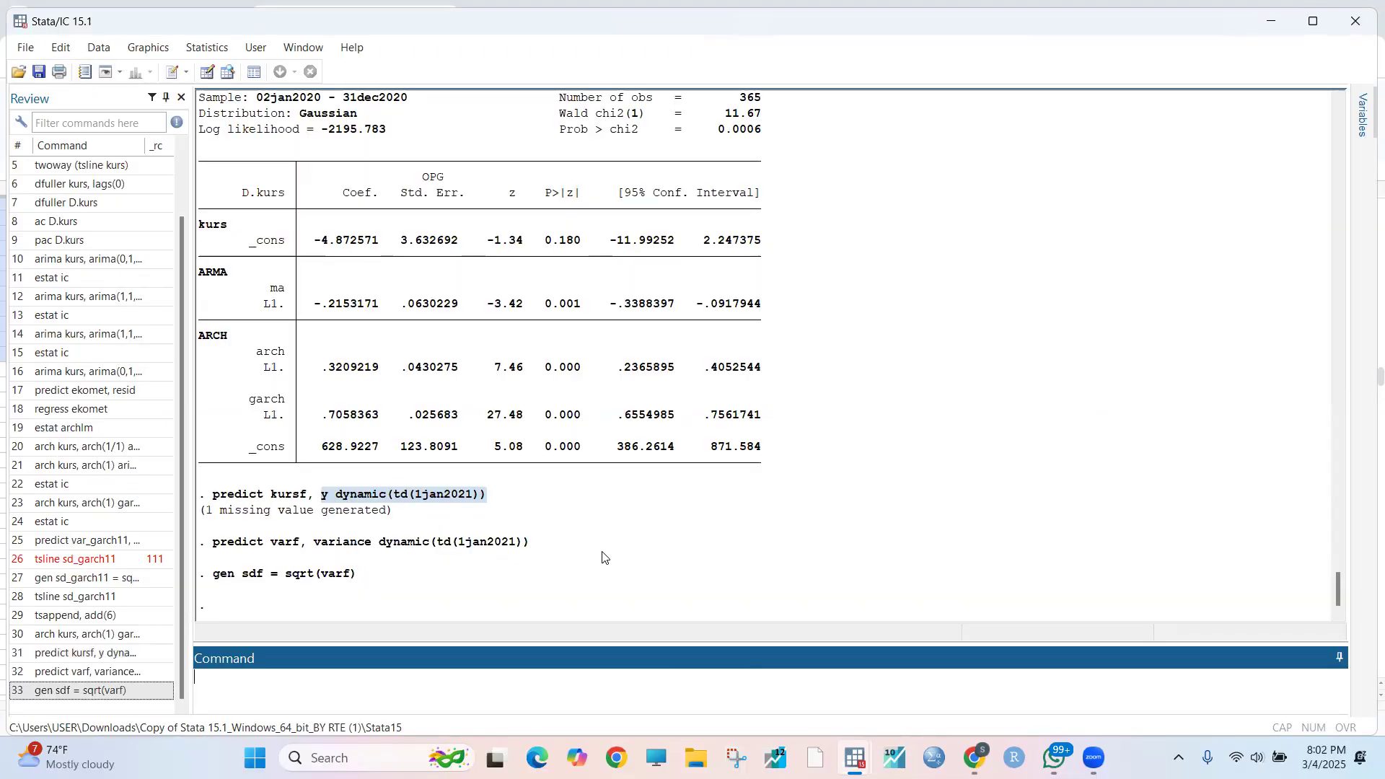